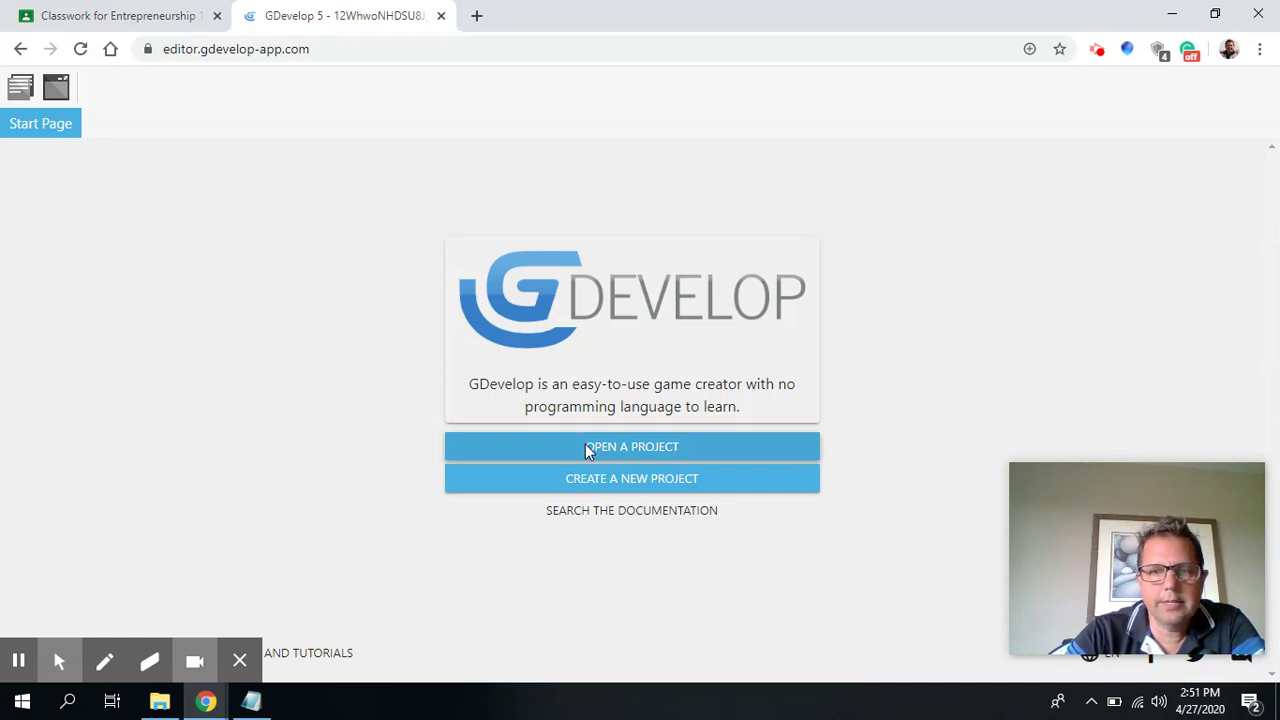
Step: Choose OPEN A PROJECT on the Start Page to see where a project can be loaded from
{"action": "left_click", "coordinate": [586, 448]}
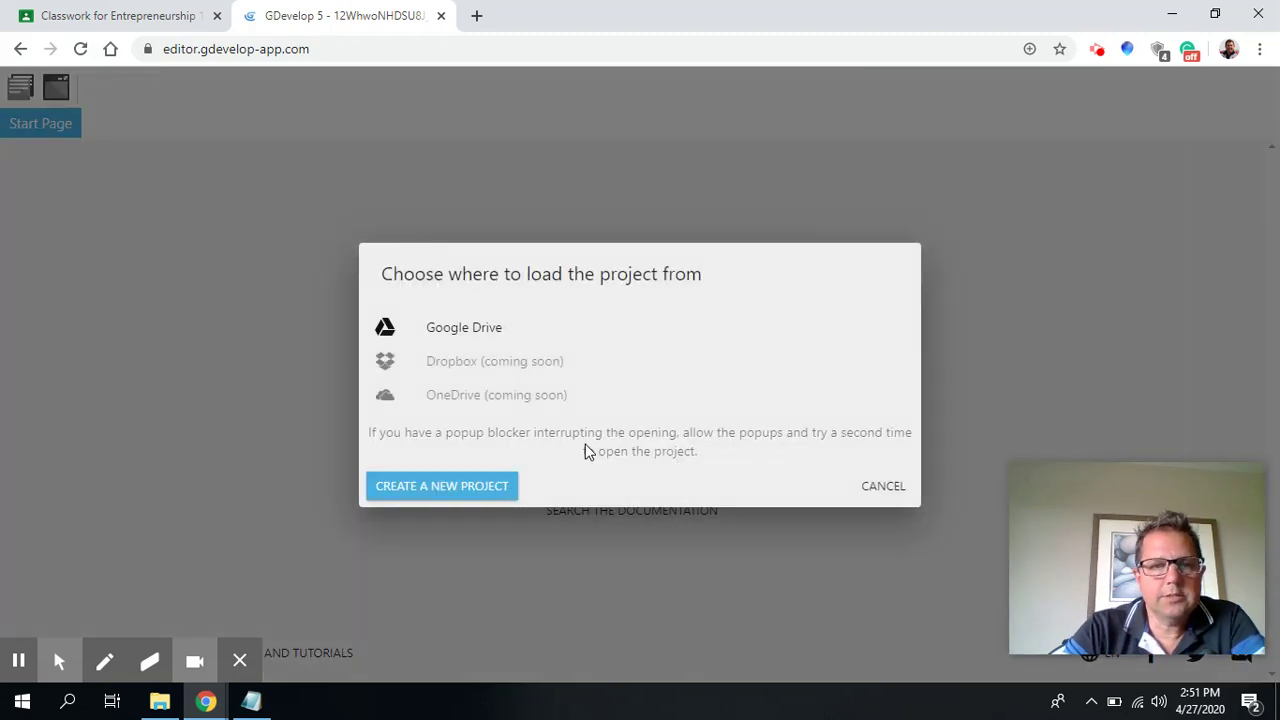
Step: Load GDevelop 03 from the Computer 10 folder on Google Drive
{"action": "left_click", "coordinate": [469, 329]}
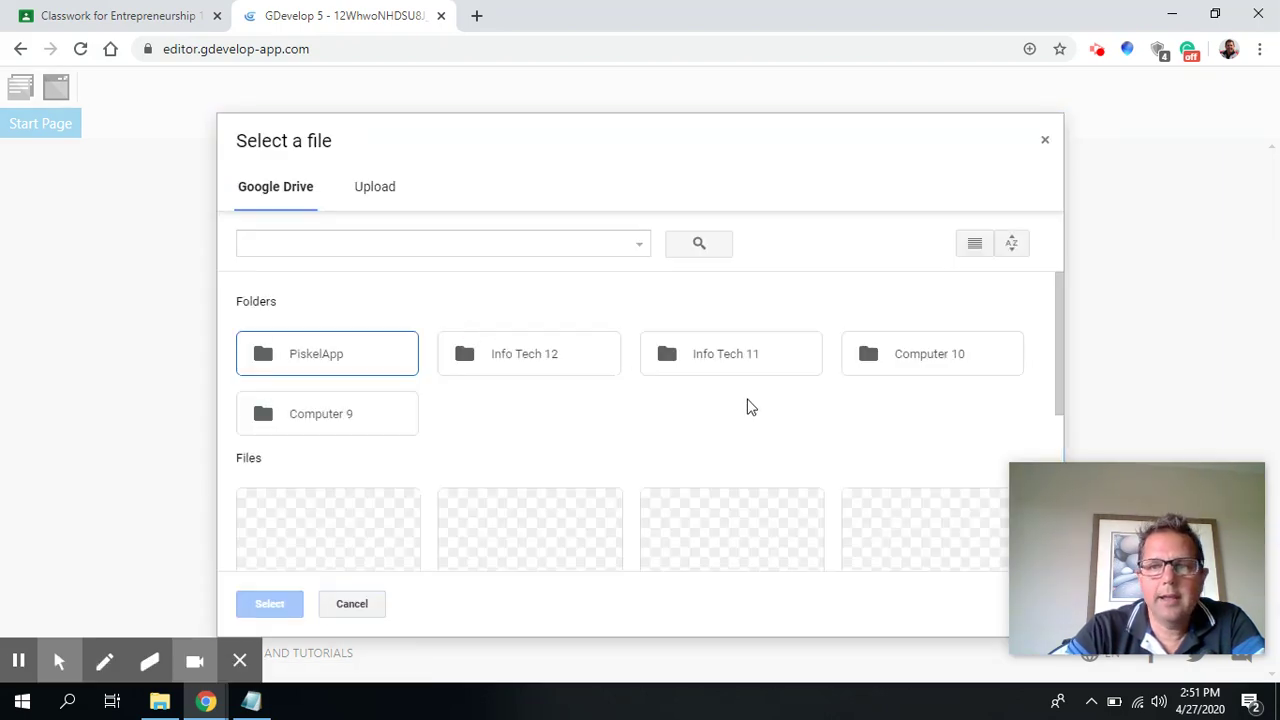
{"action": "left_click", "coordinate": [917, 367]}
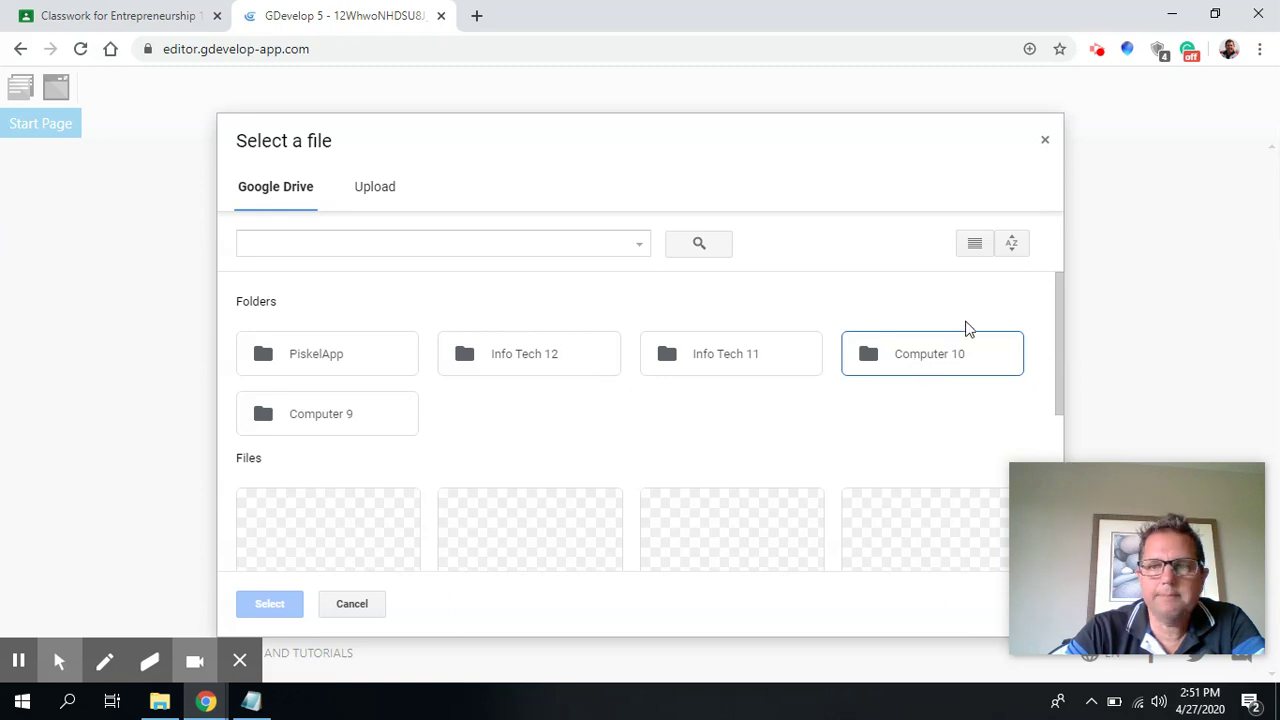
{"action": "double_click", "coordinate": [938, 354]}
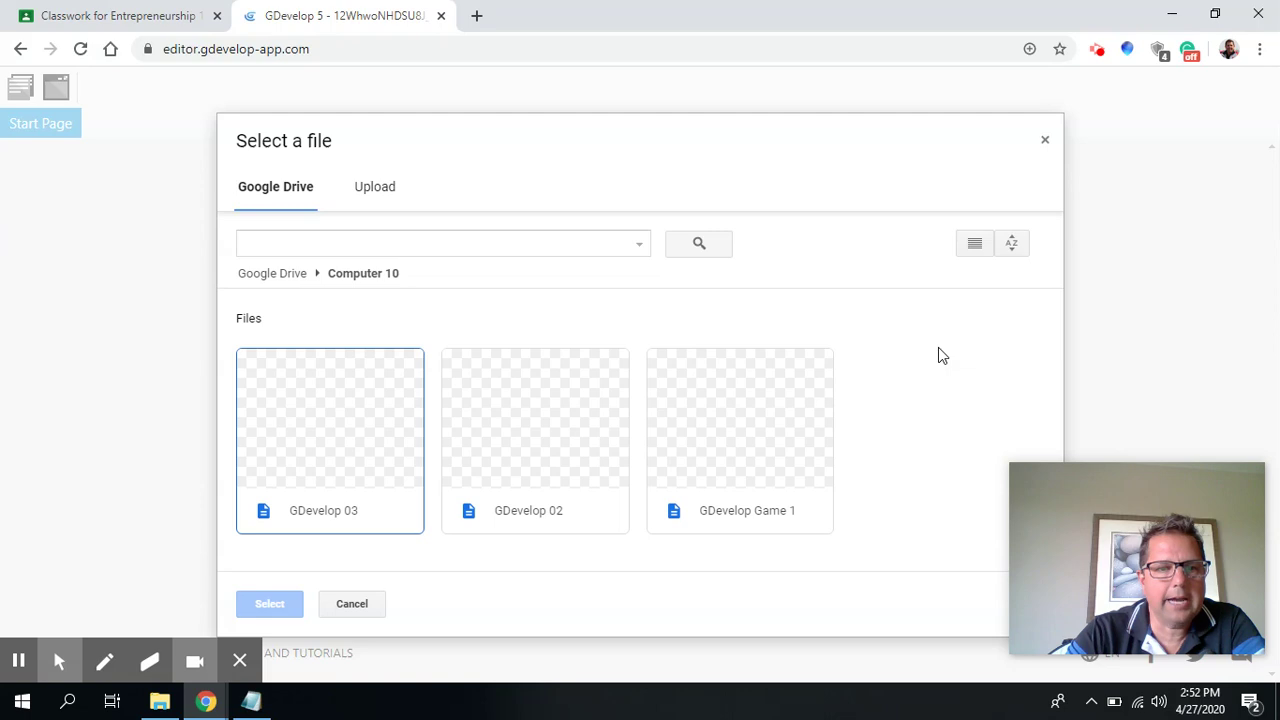
{"action": "left_click", "coordinate": [286, 416]}
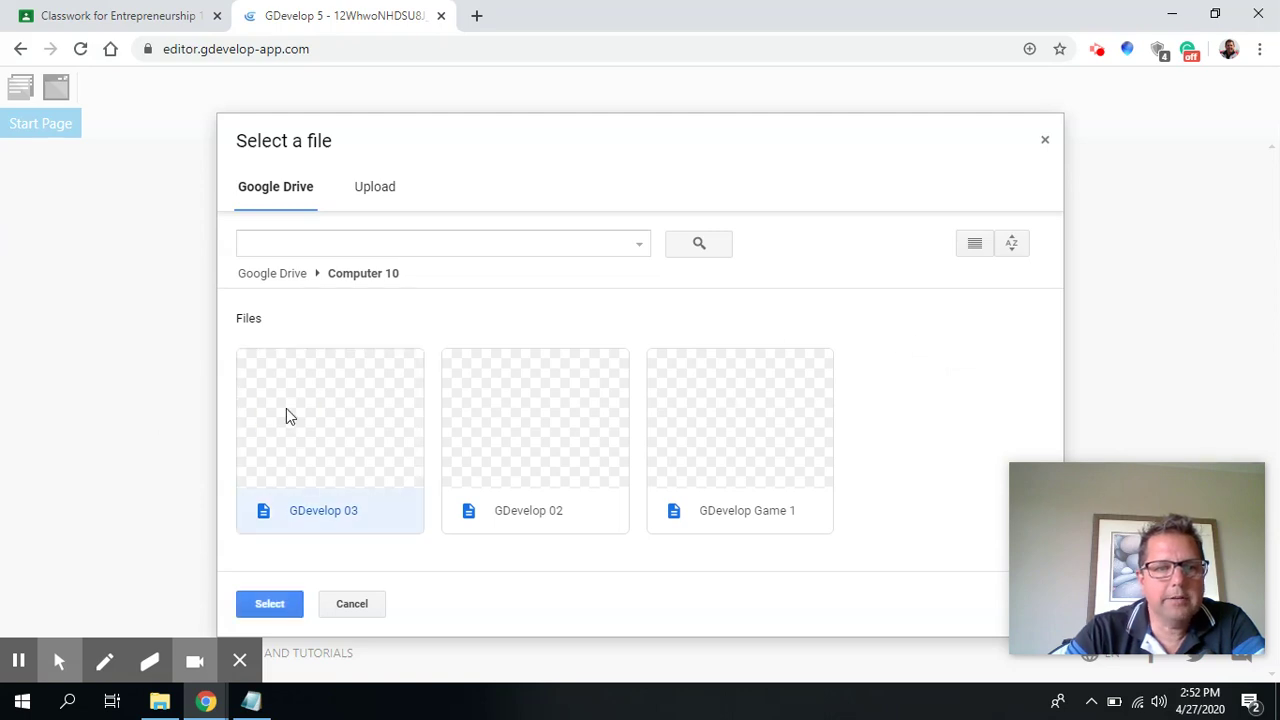
{"action": "left_click", "coordinate": [269, 604]}
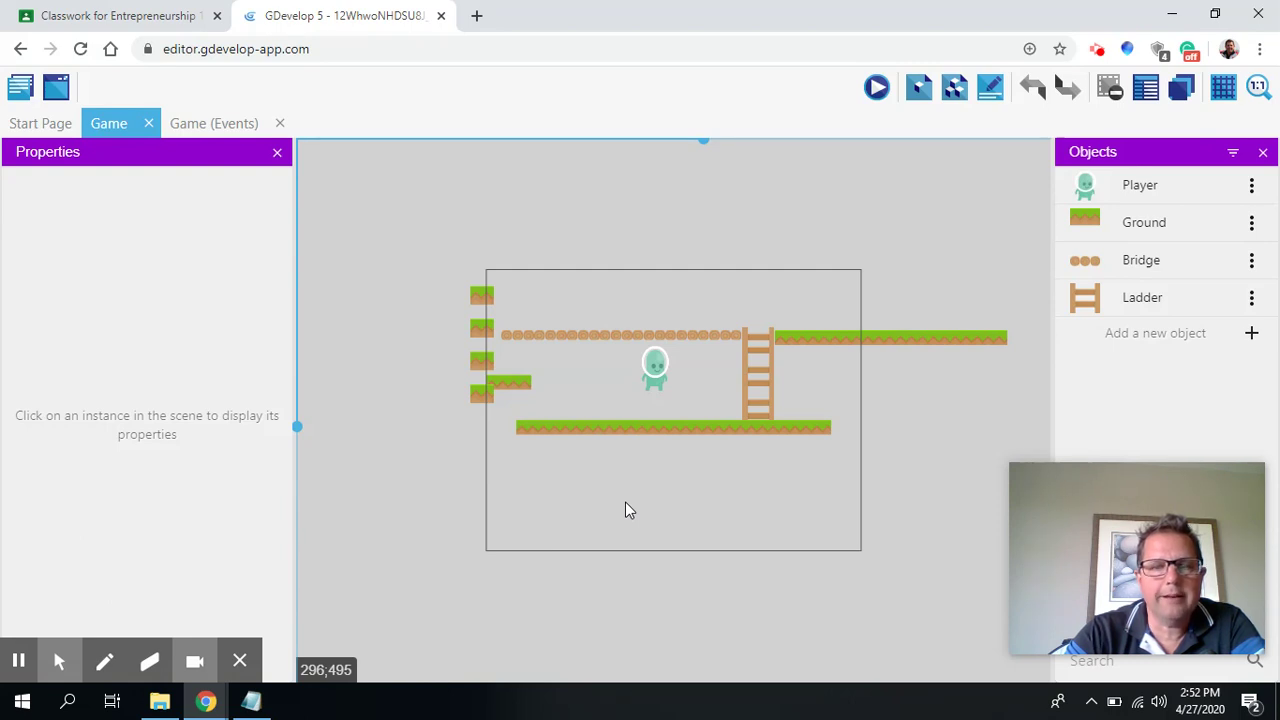
Step: Create a new Sprite object and name it Shrub
{"action": "mouse_move", "coordinate": [1053, 558]}
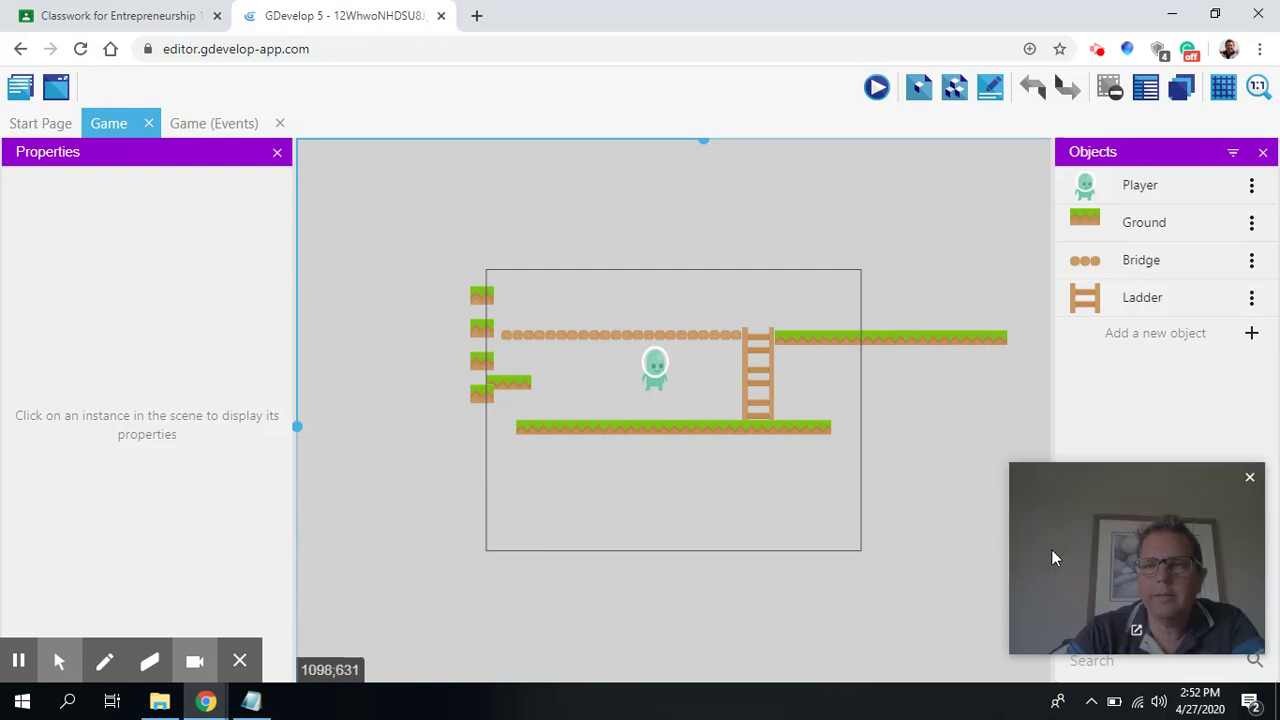
{"action": "left_click", "coordinate": [1251, 336]}
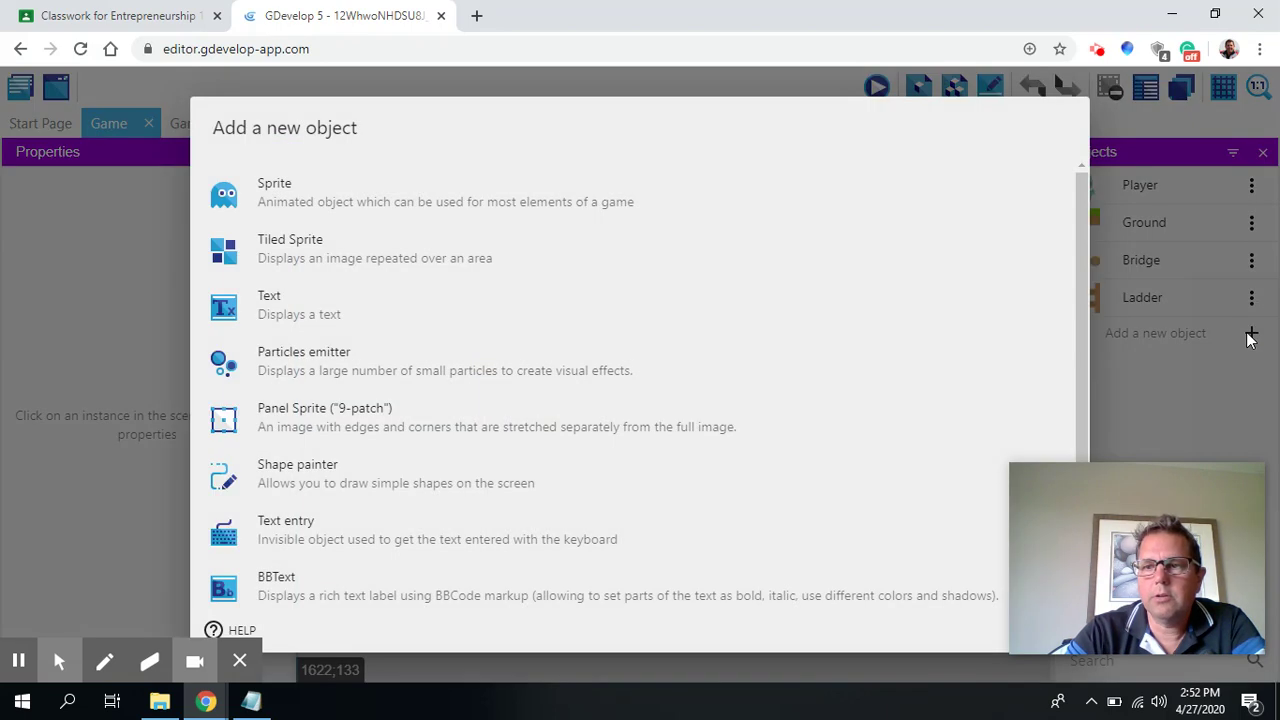
{"action": "left_click", "coordinate": [408, 194]}
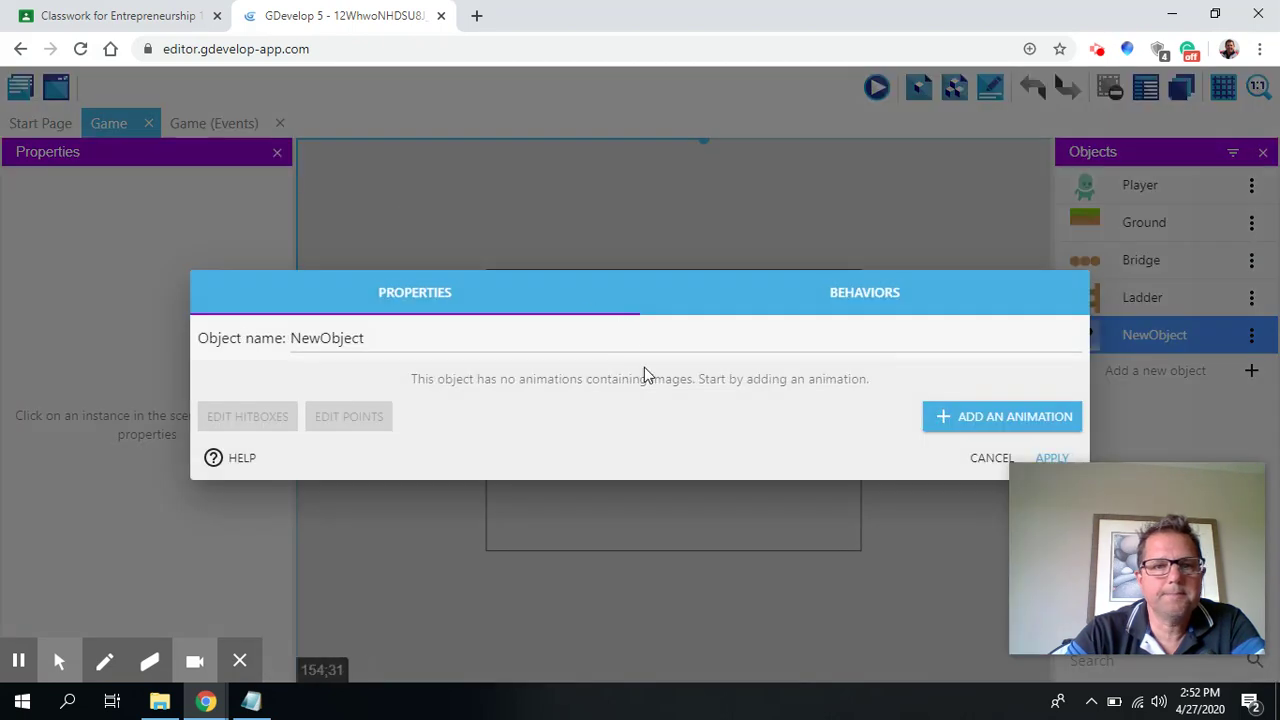
{"action": "left_click", "coordinate": [444, 329]}
{"action": "key", "text": "BackSpace"}
{"action": "key", "text": "BackSpace"}
{"action": "key", "text": "BackSpace"}
{"action": "key", "text": "BackSpace"}
{"action": "key", "text": "BackSpace"}
{"action": "key", "text": "BackSpace"}
{"action": "key", "text": "BackSpace"}
{"action": "key", "text": "BackSpace"}
{"action": "key", "text": "BackSpace"}
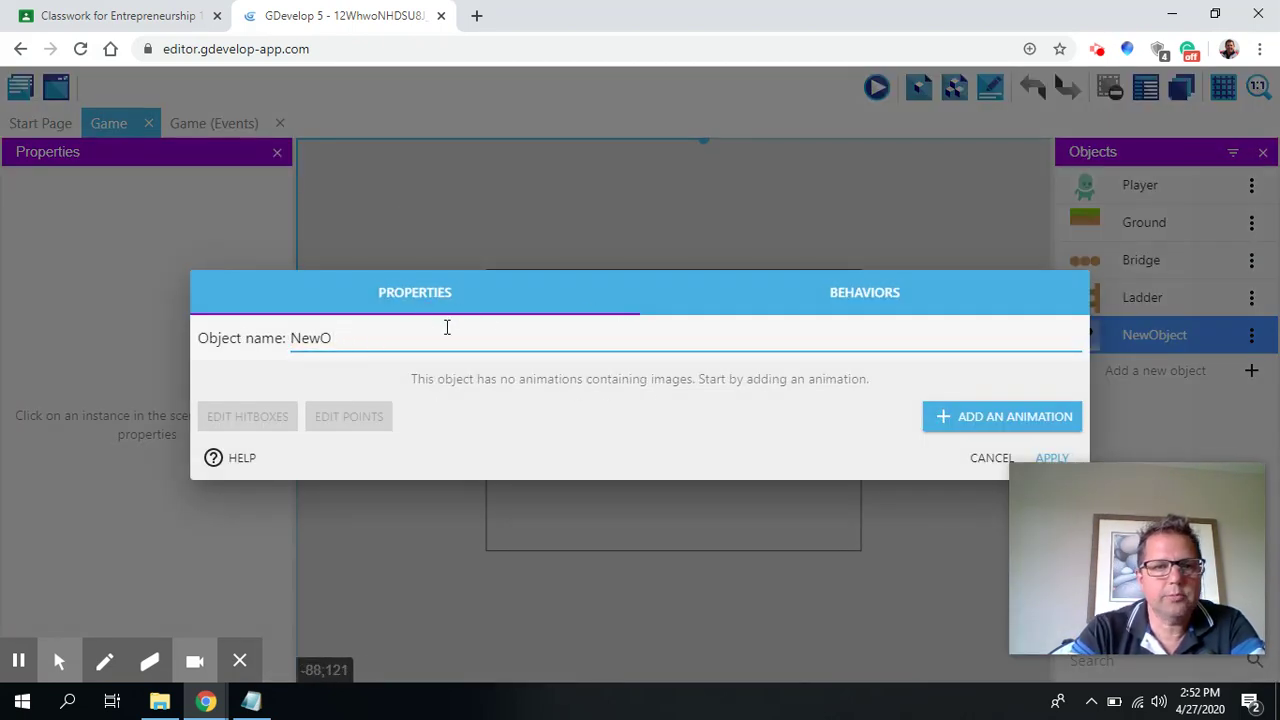
{"action": "type", "text": "S"}
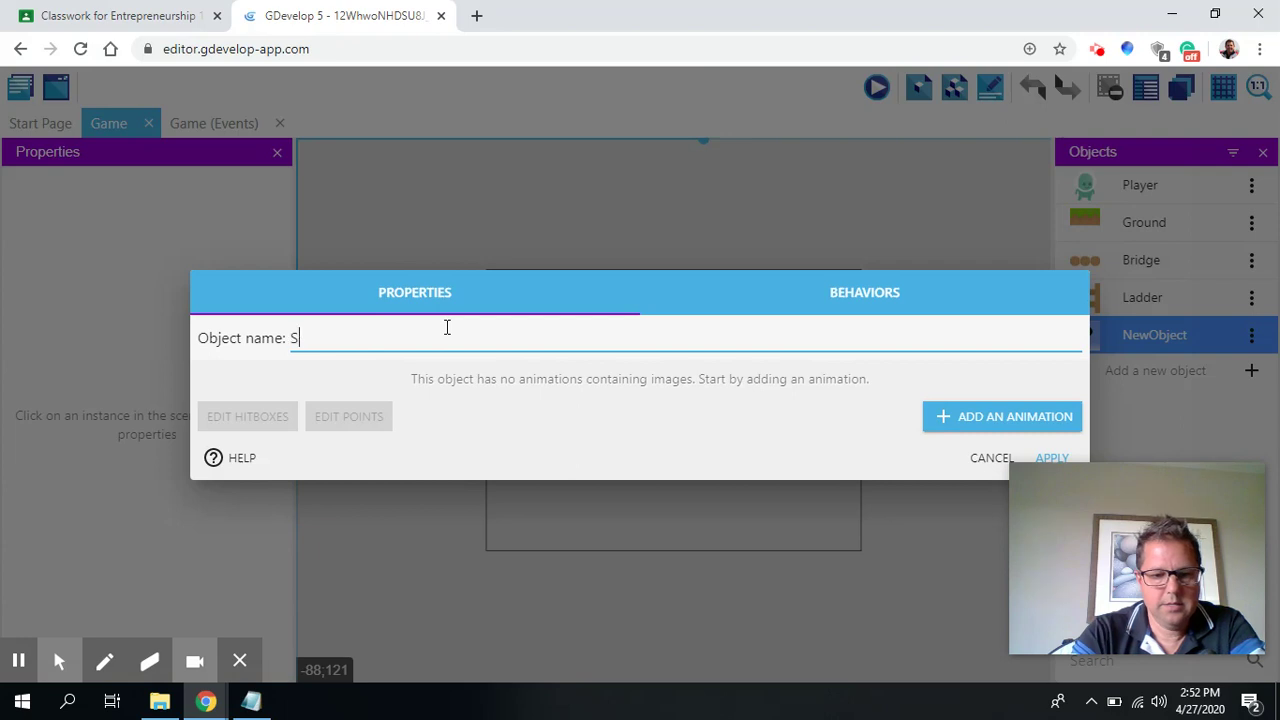
{"action": "type", "text": "hrub"}
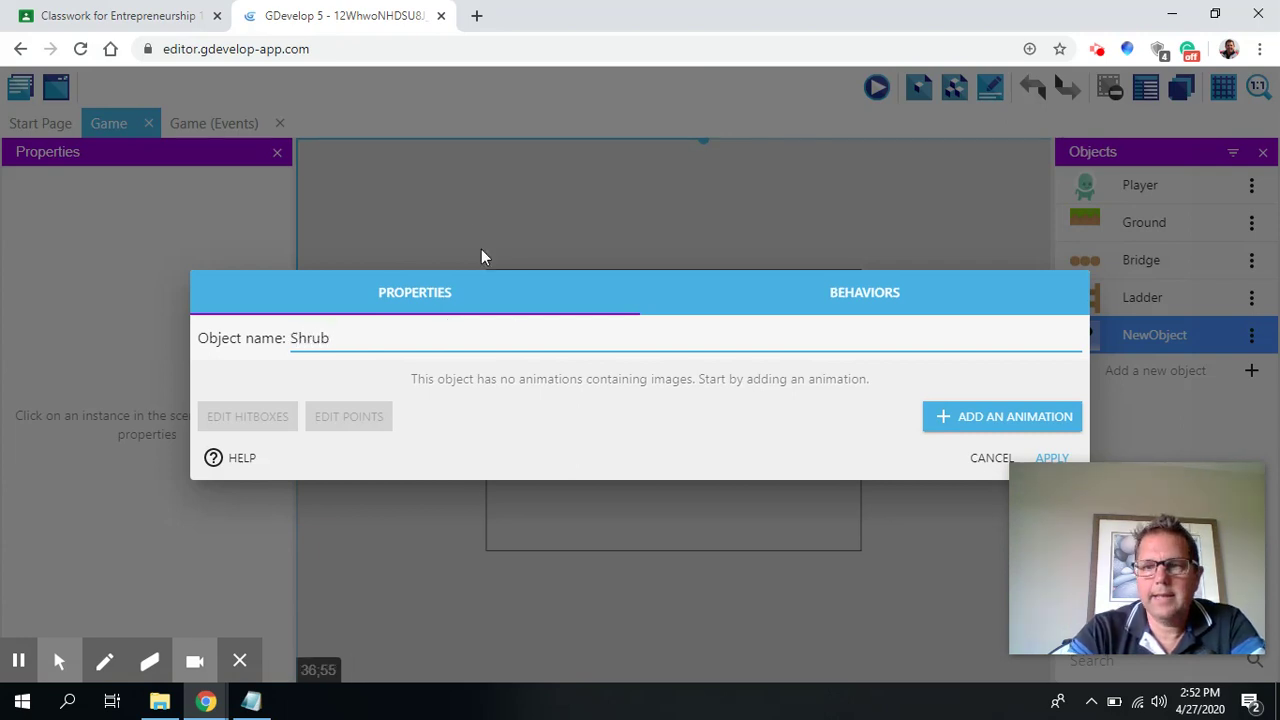
Step: Give Shrub an animation using the bush image from the library and apply it
{"action": "left_click", "coordinate": [962, 419]}
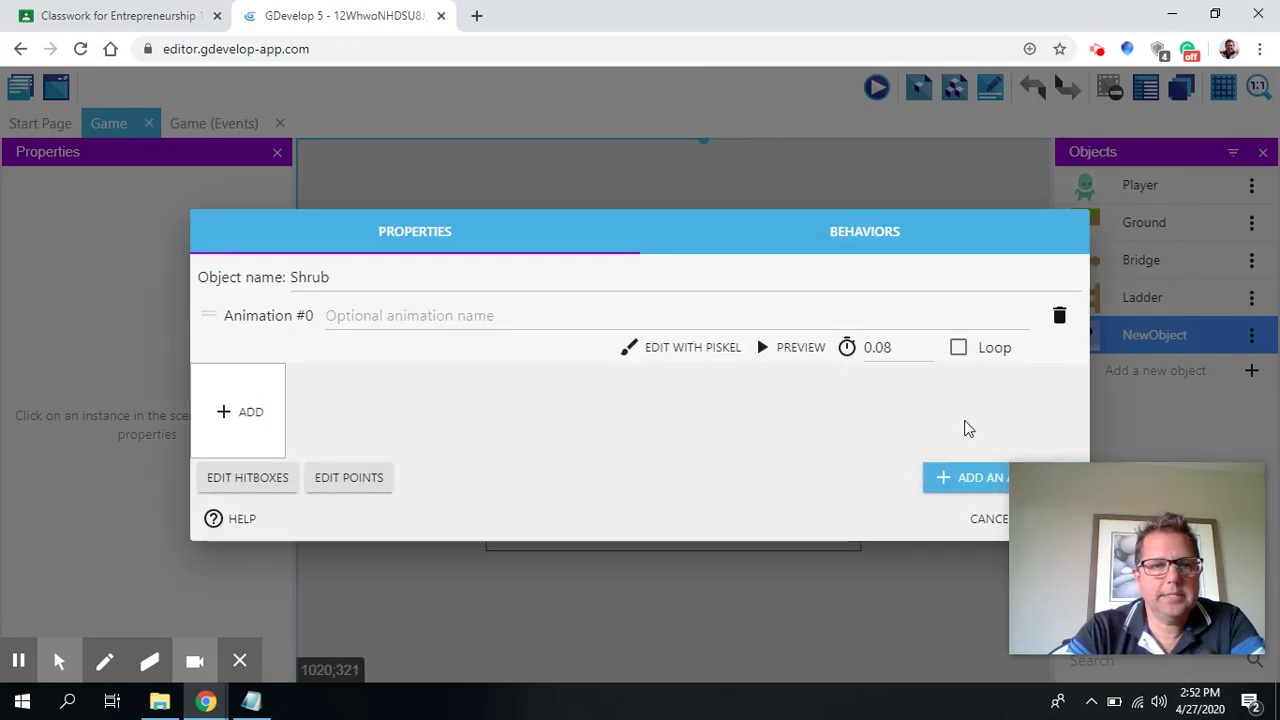
{"action": "left_click", "coordinate": [229, 412]}
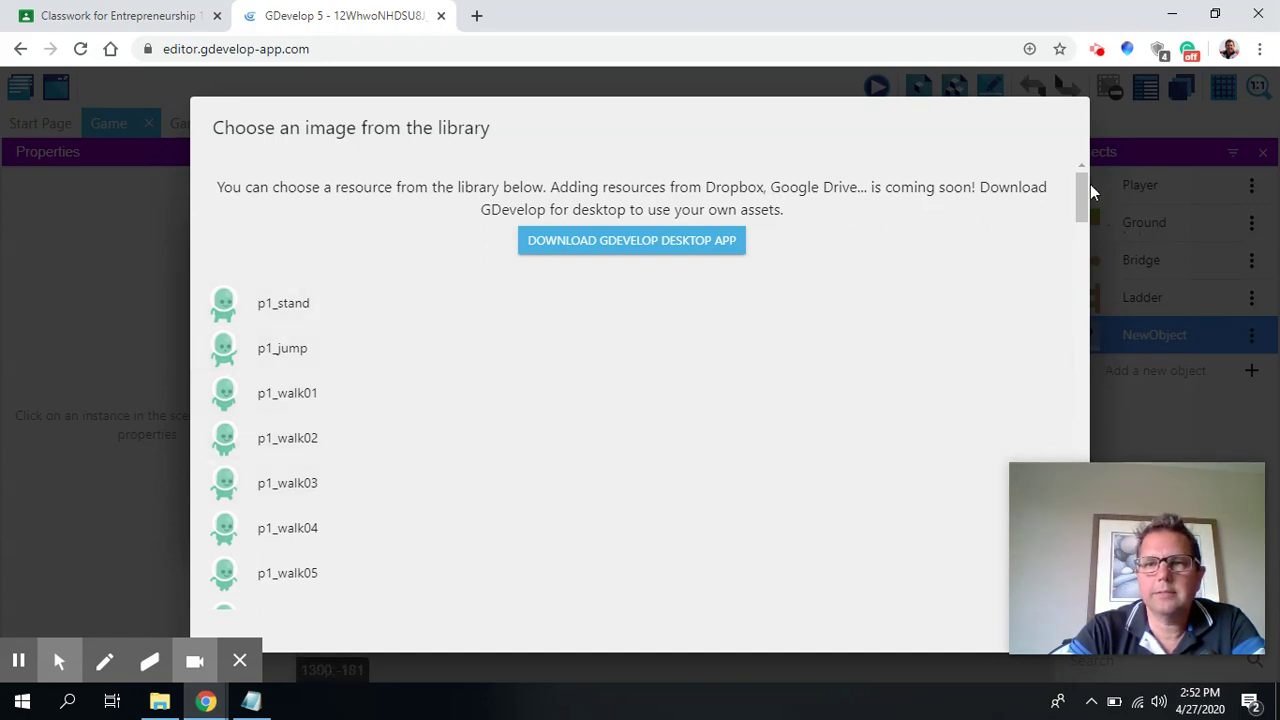
{"action": "left_click_drag", "start_coordinate": [1080, 198], "coordinate": [1080, 337]}
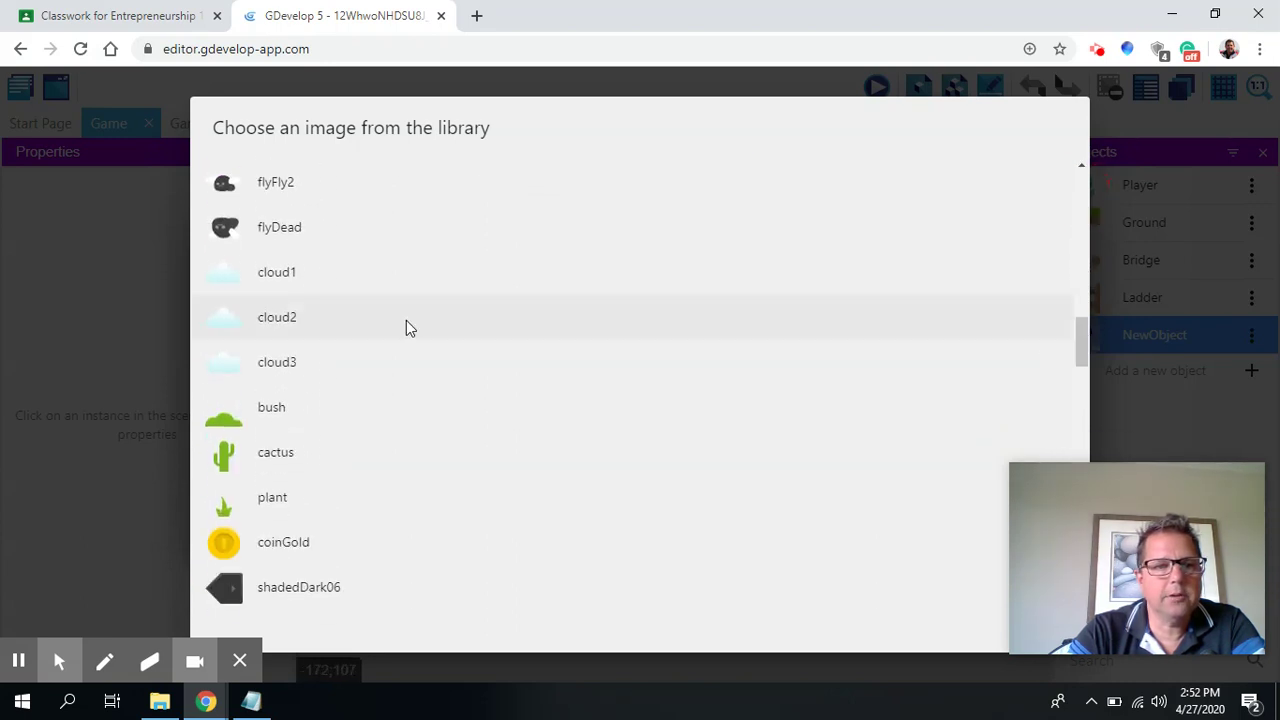
{"action": "left_click", "coordinate": [278, 427]}
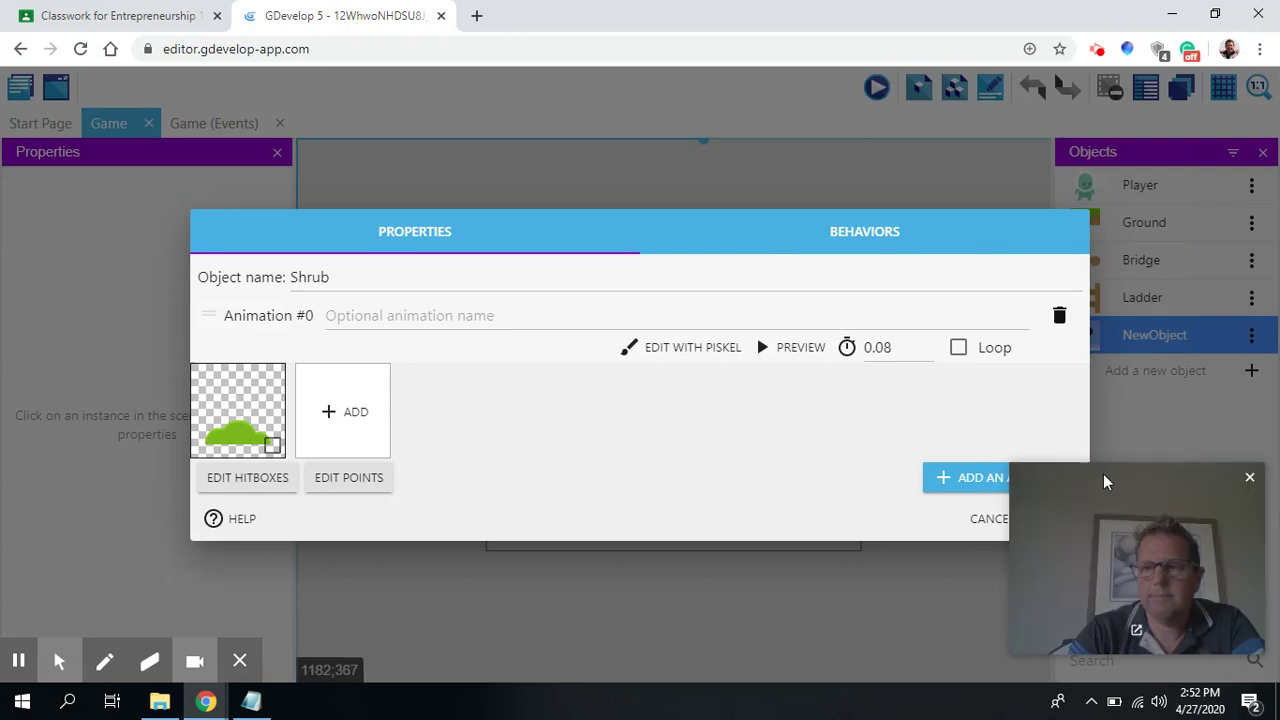
{"action": "left_click_drag", "start_coordinate": [1103, 482], "coordinate": [790, 491]}
{"action": "left_click", "coordinate": [1055, 522]}
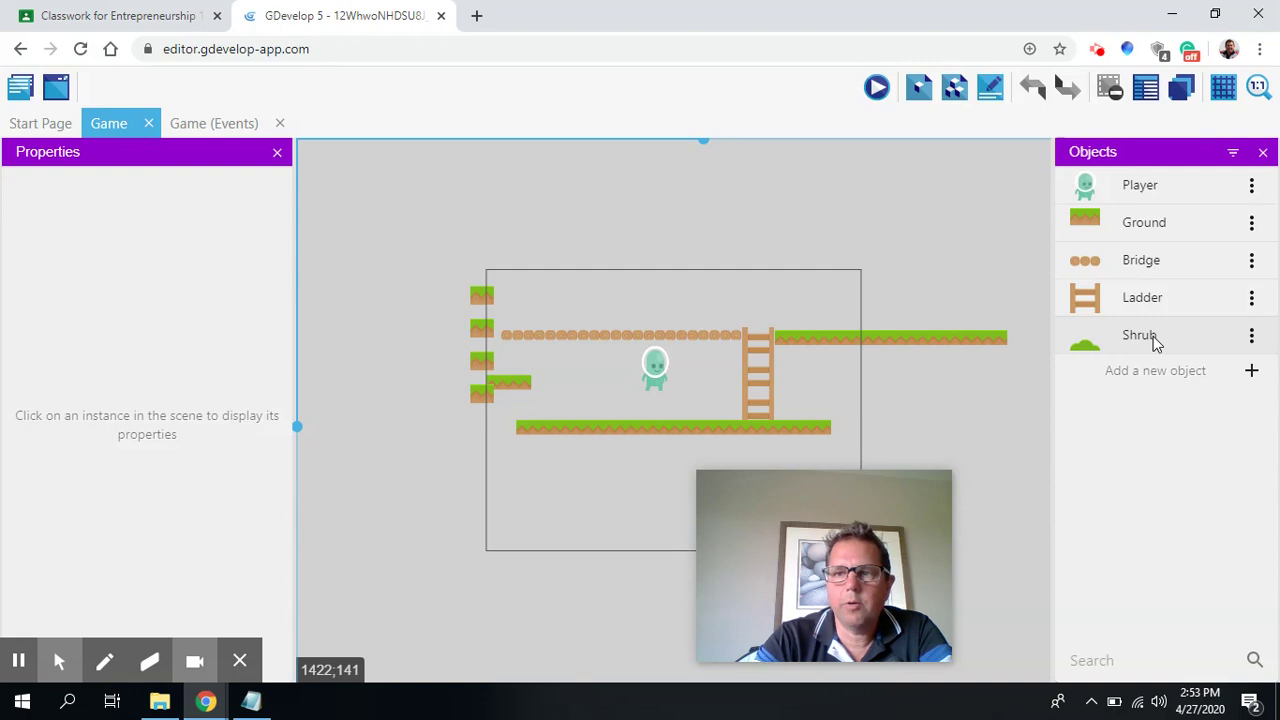
Step: Place a Shrub at the left end of the lower platform, then inspect the Shrub, Player and Ladder properties
{"action": "left_click", "coordinate": [1156, 343]}
{"action": "left_click_drag", "start_coordinate": [1156, 343], "coordinate": [560, 395]}
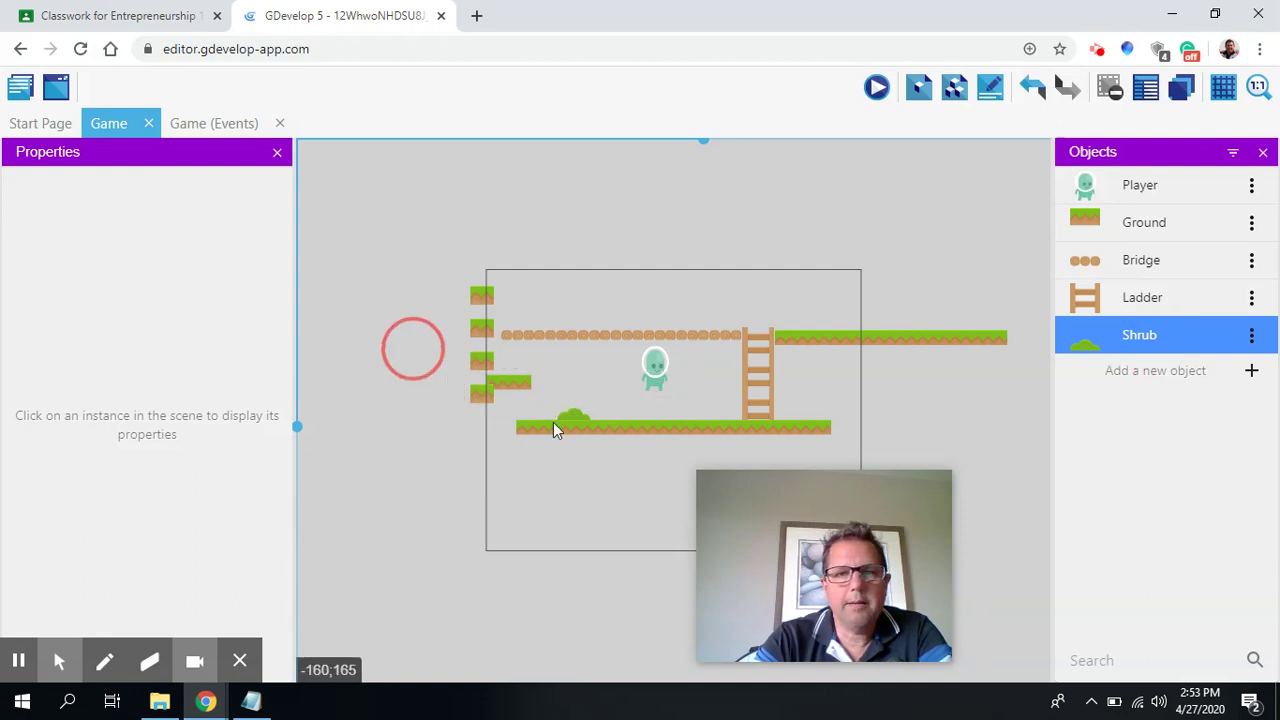
{"action": "left_click", "coordinate": [568, 415]}
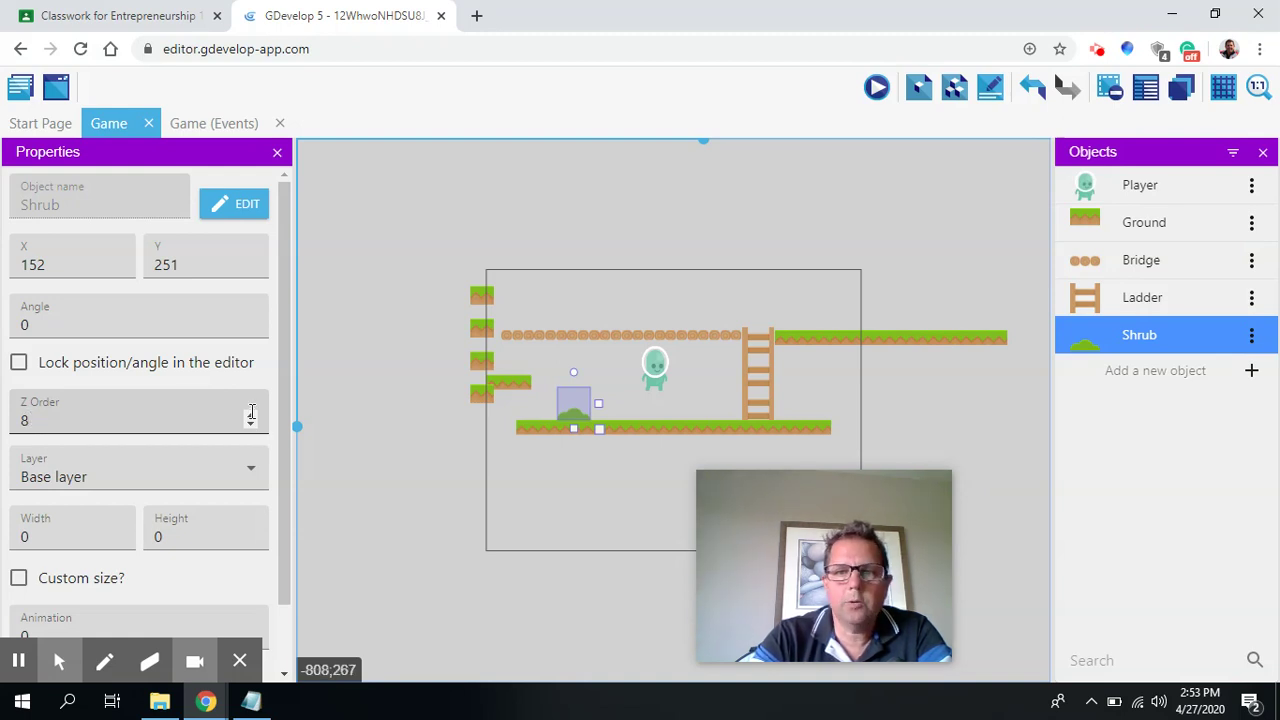
{"action": "left_click", "coordinate": [656, 366]}
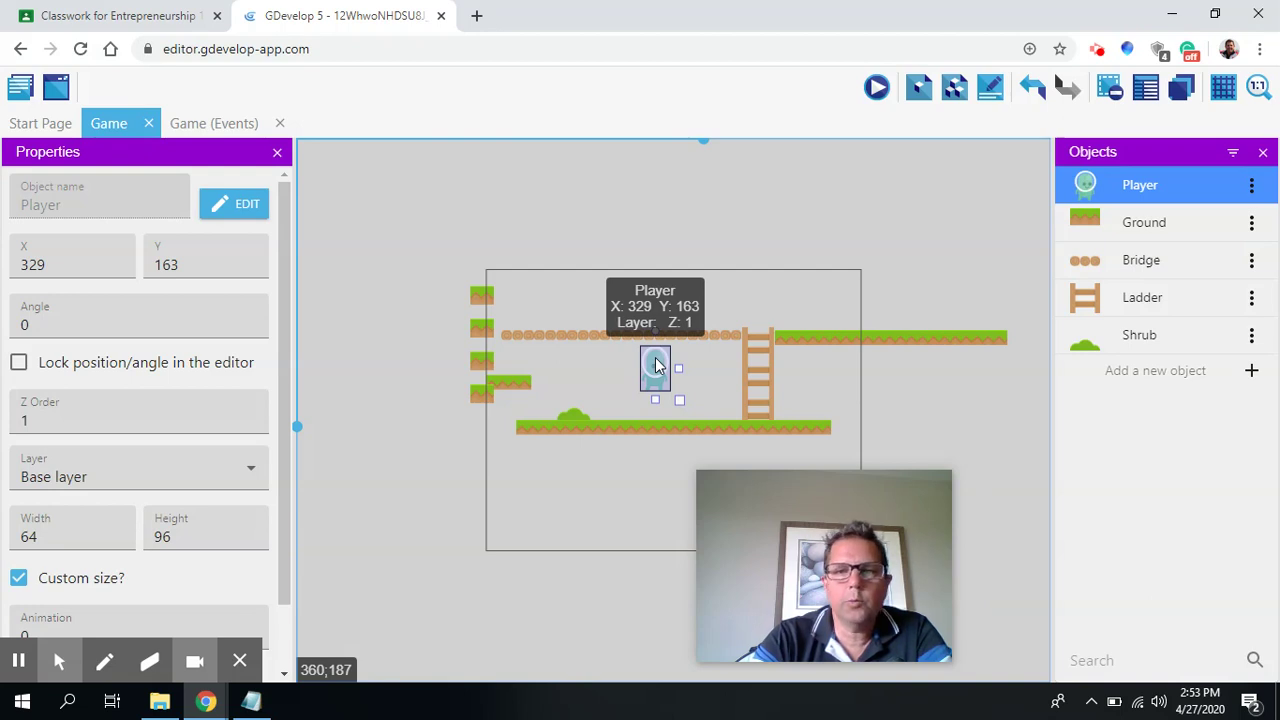
{"action": "left_click", "coordinate": [757, 391]}
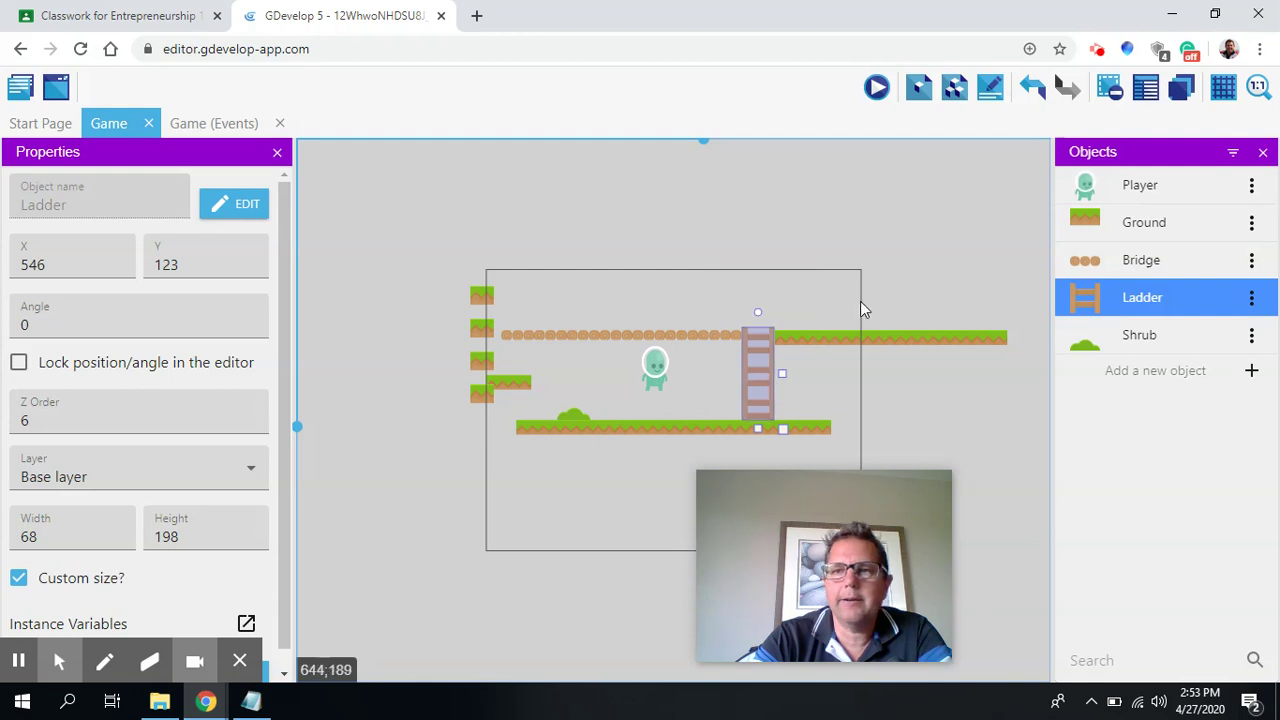
{"action": "left_click", "coordinate": [877, 89]}
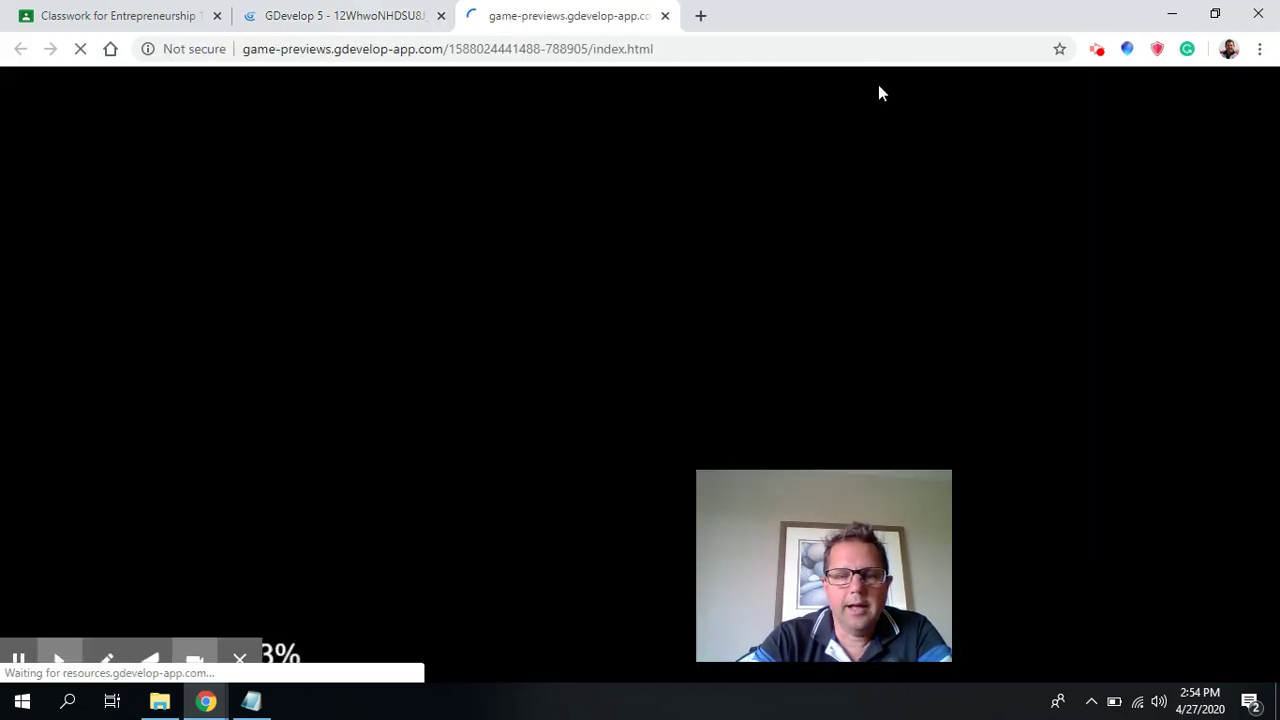
{"action": "key", "text": "Right"}
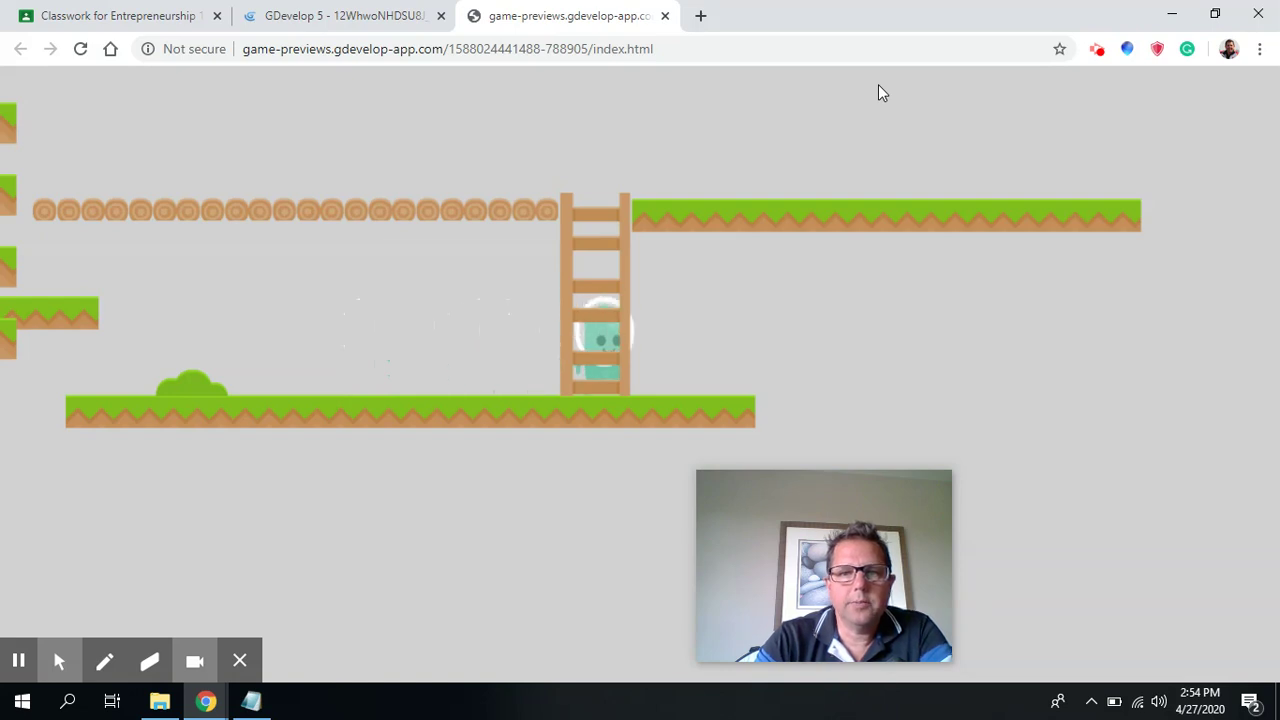
{"action": "key", "text": "Left"}
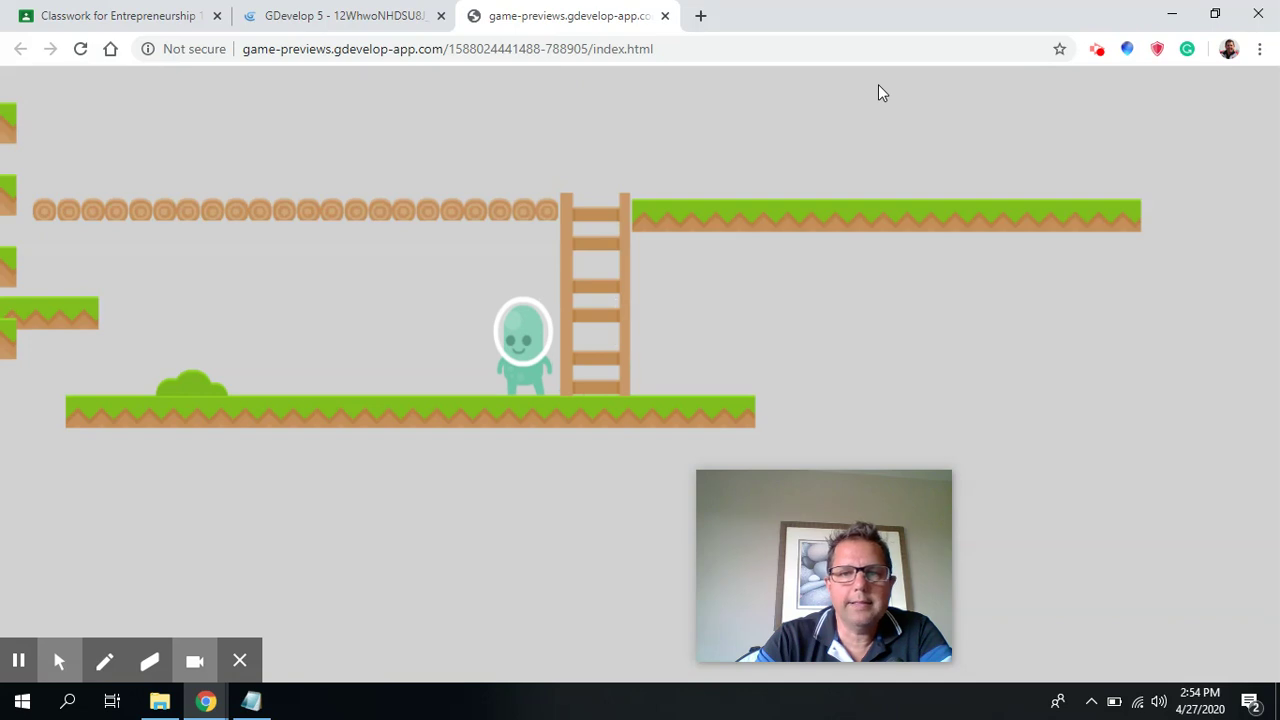
{"action": "key", "text": "Right"}
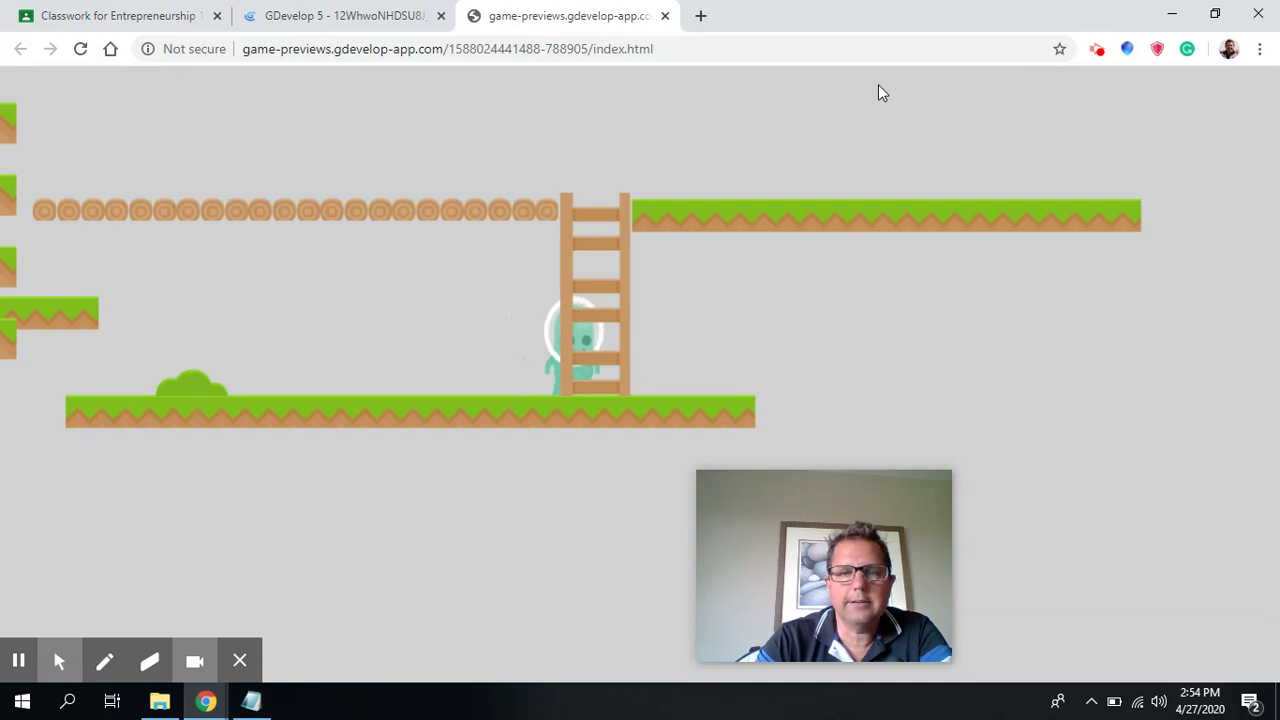
{"action": "key", "text": "Left"}
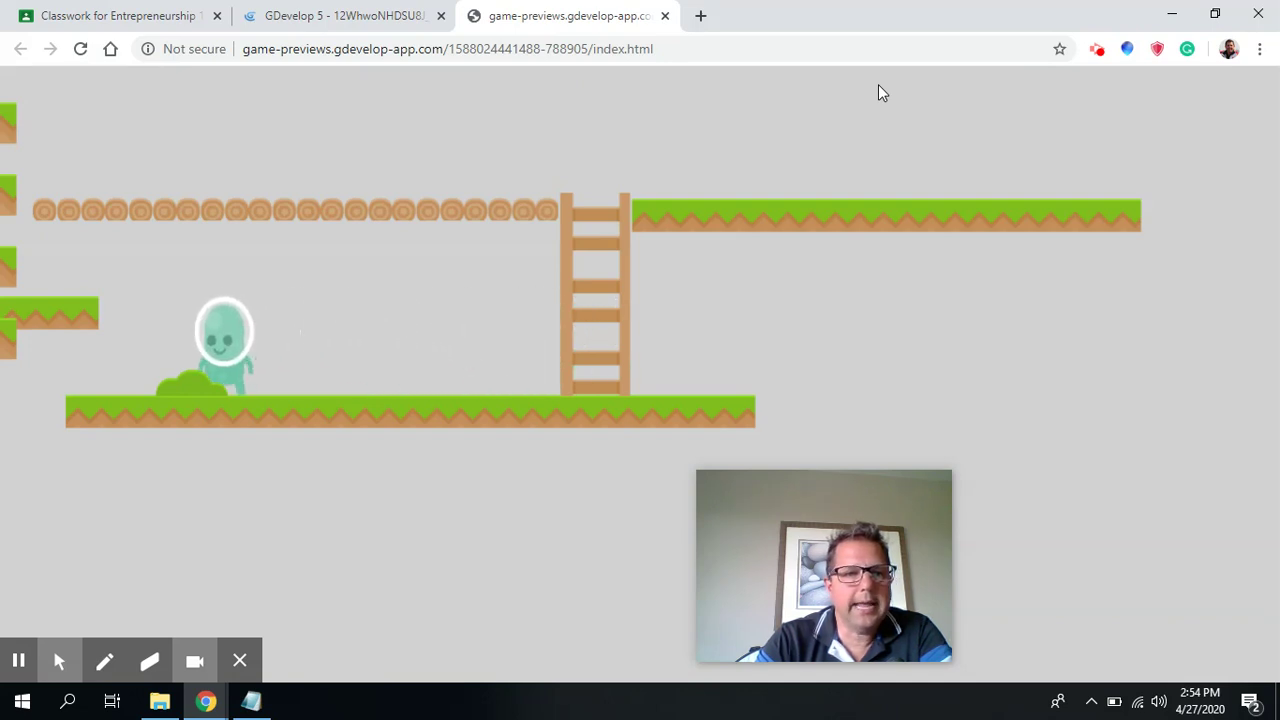
{"action": "key", "text": "Right"}
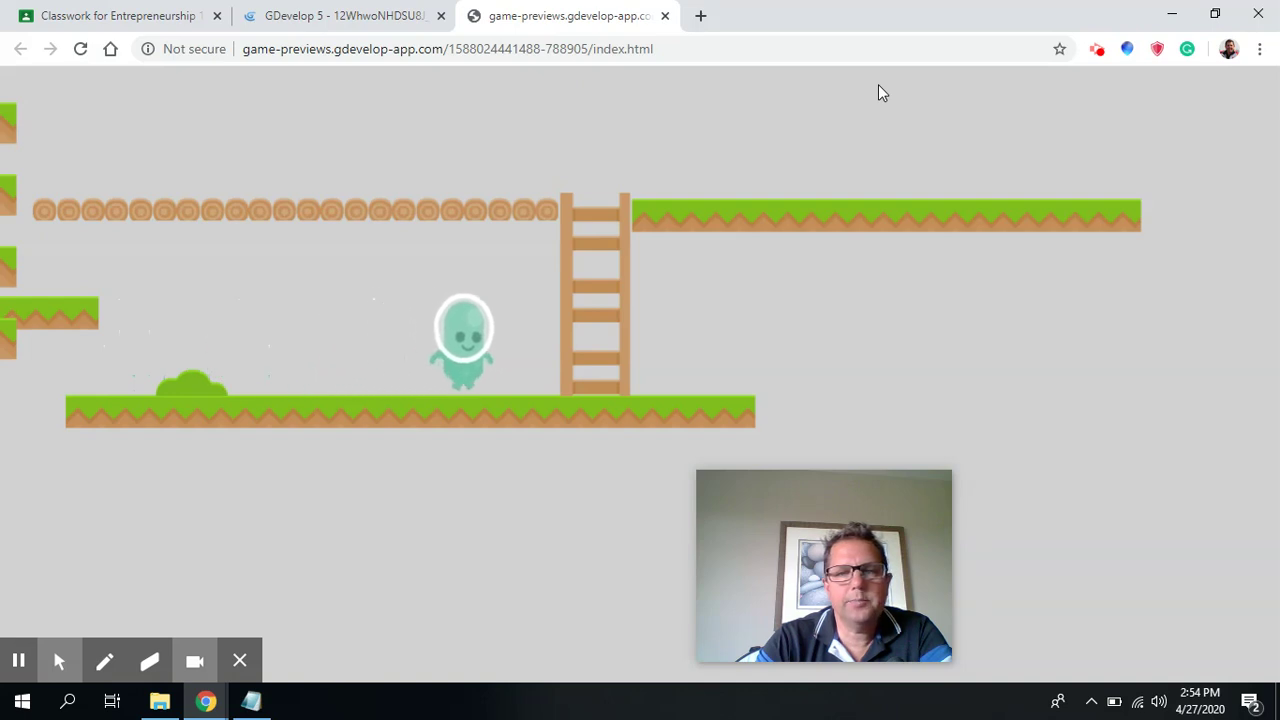
{"action": "key", "text": "Right"}
{"action": "key", "text": "Left"}
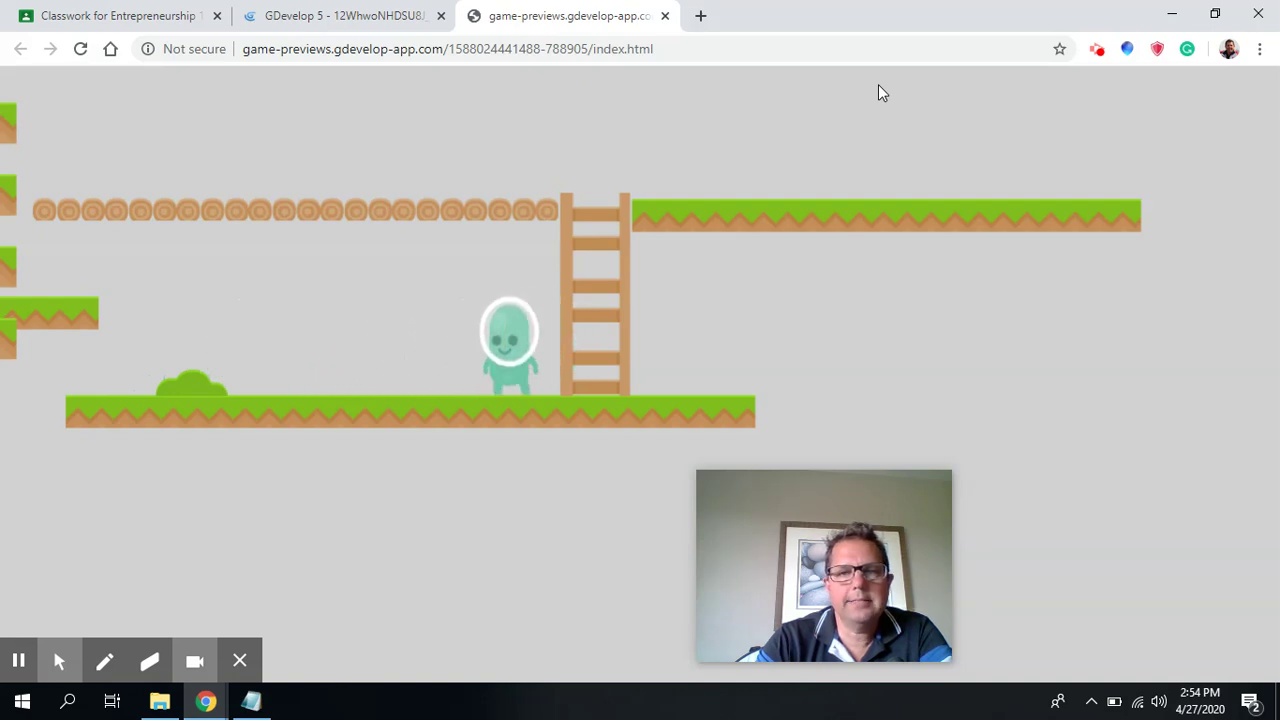
{"action": "key", "text": "Right"}
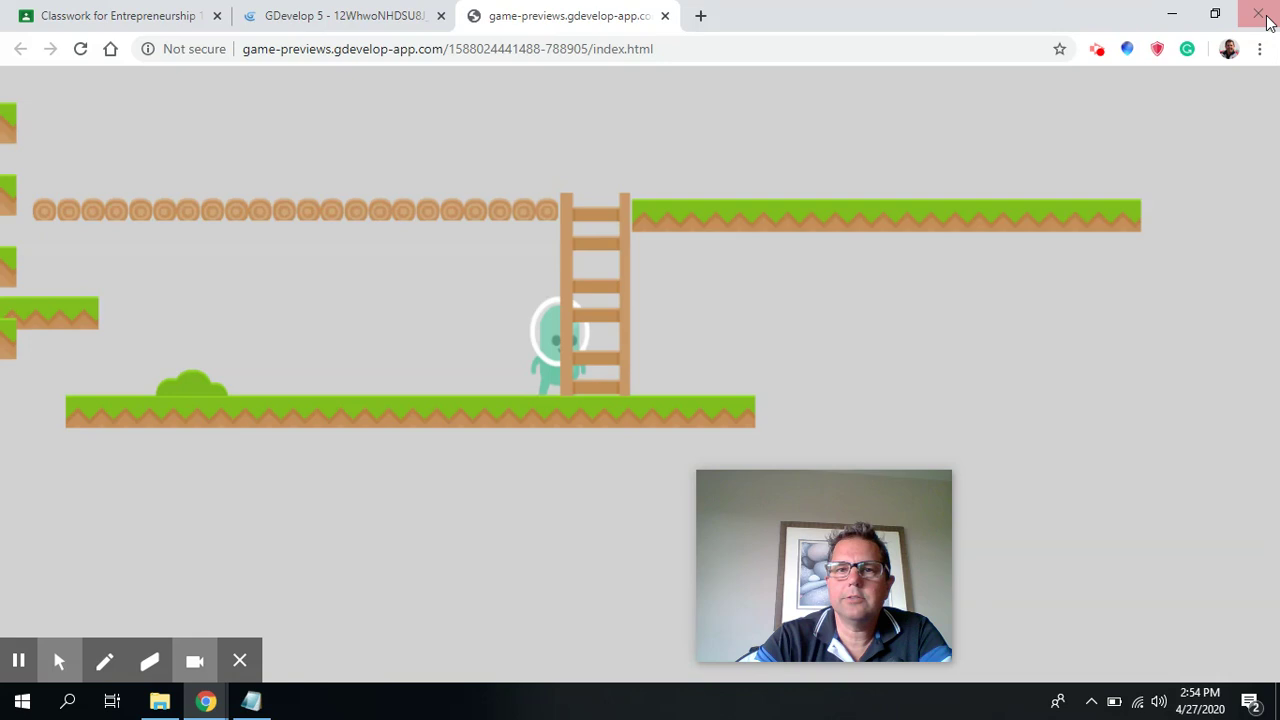
{"action": "left_click", "coordinate": [665, 16]}
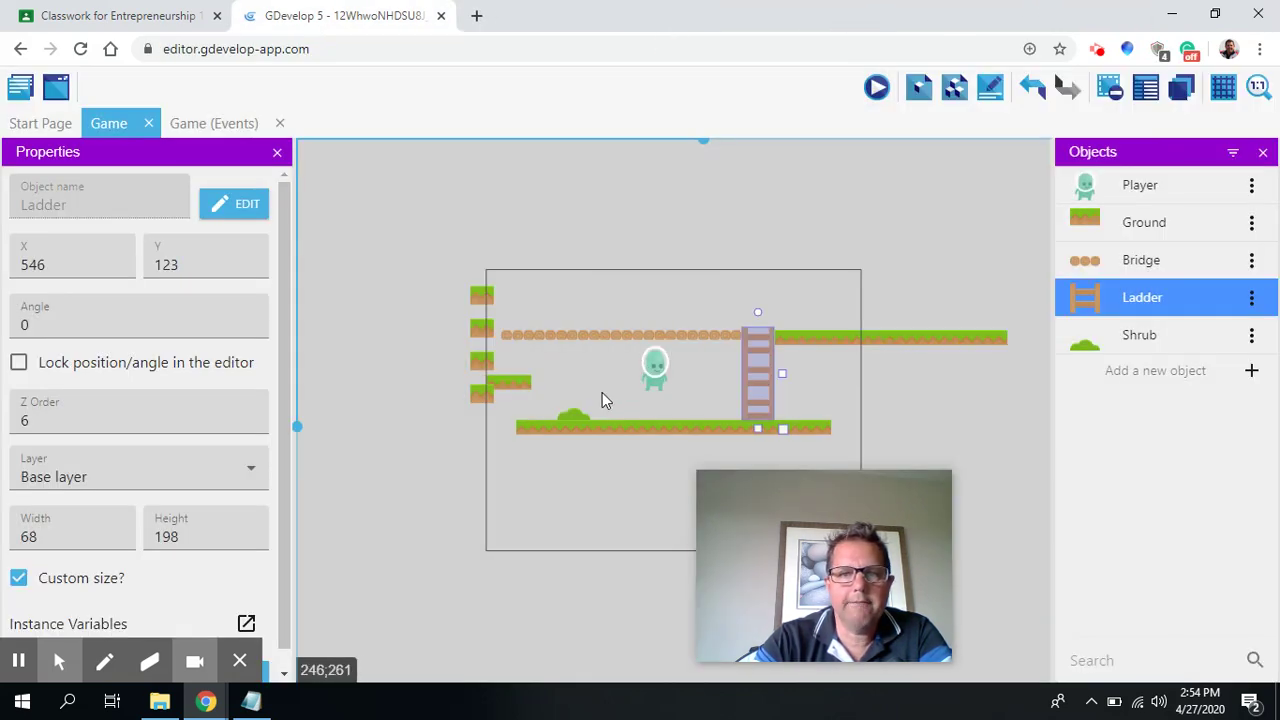
Step: Set the Shrub's Z Order to 2 and confirm the Player's Z Order is 1
{"action": "left_click", "coordinate": [580, 412]}
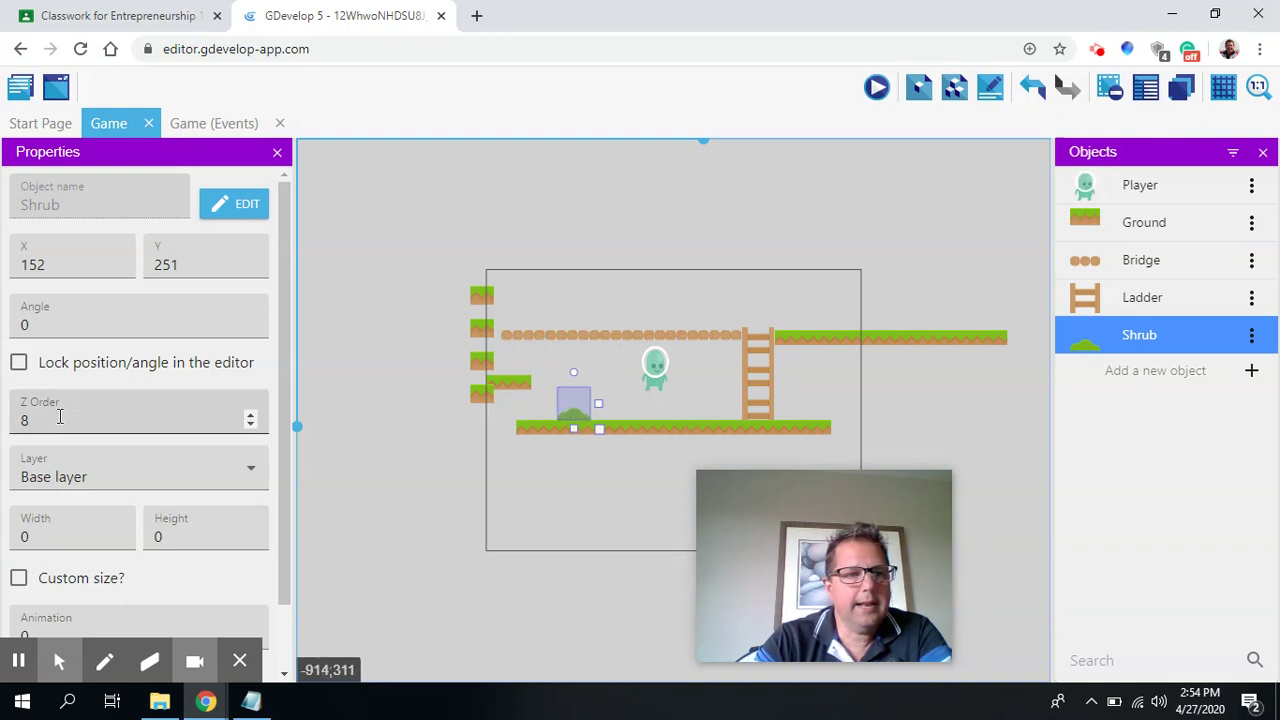
{"action": "left_click", "coordinate": [60, 418]}
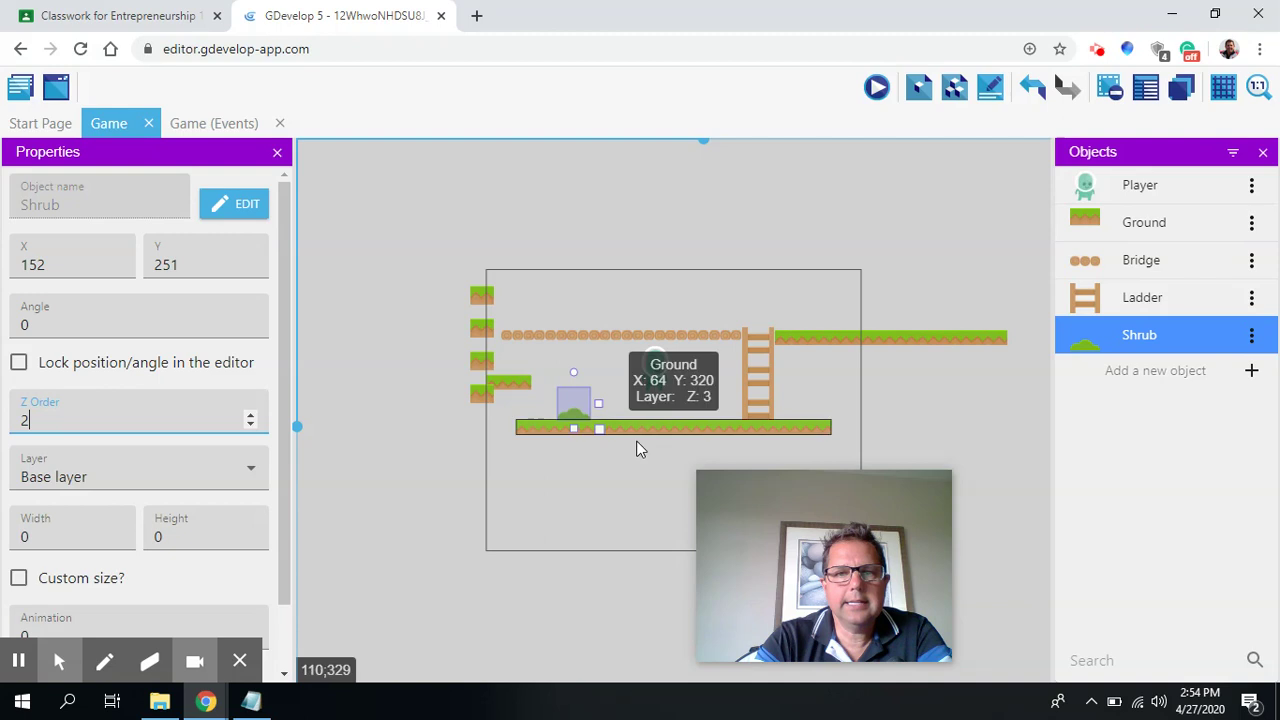
{"action": "left_click", "coordinate": [665, 354]}
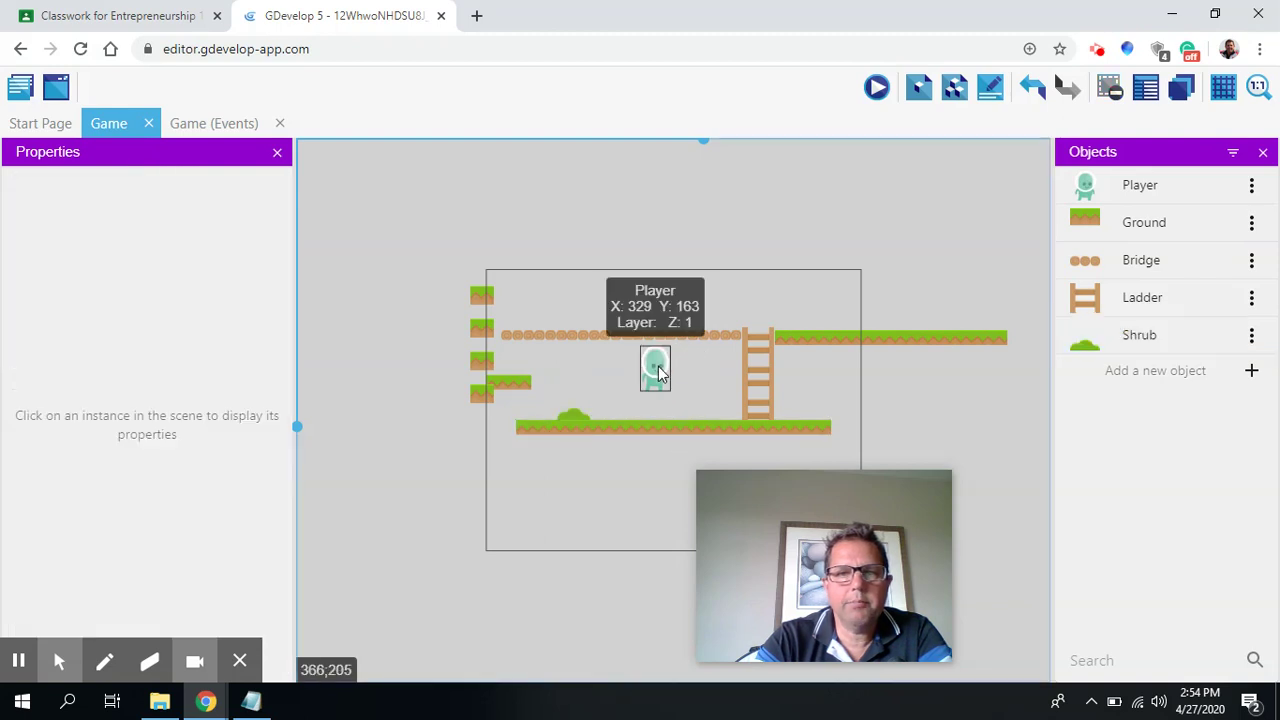
{"action": "left_click", "coordinate": [658, 372]}
{"action": "left_click", "coordinate": [65, 419]}
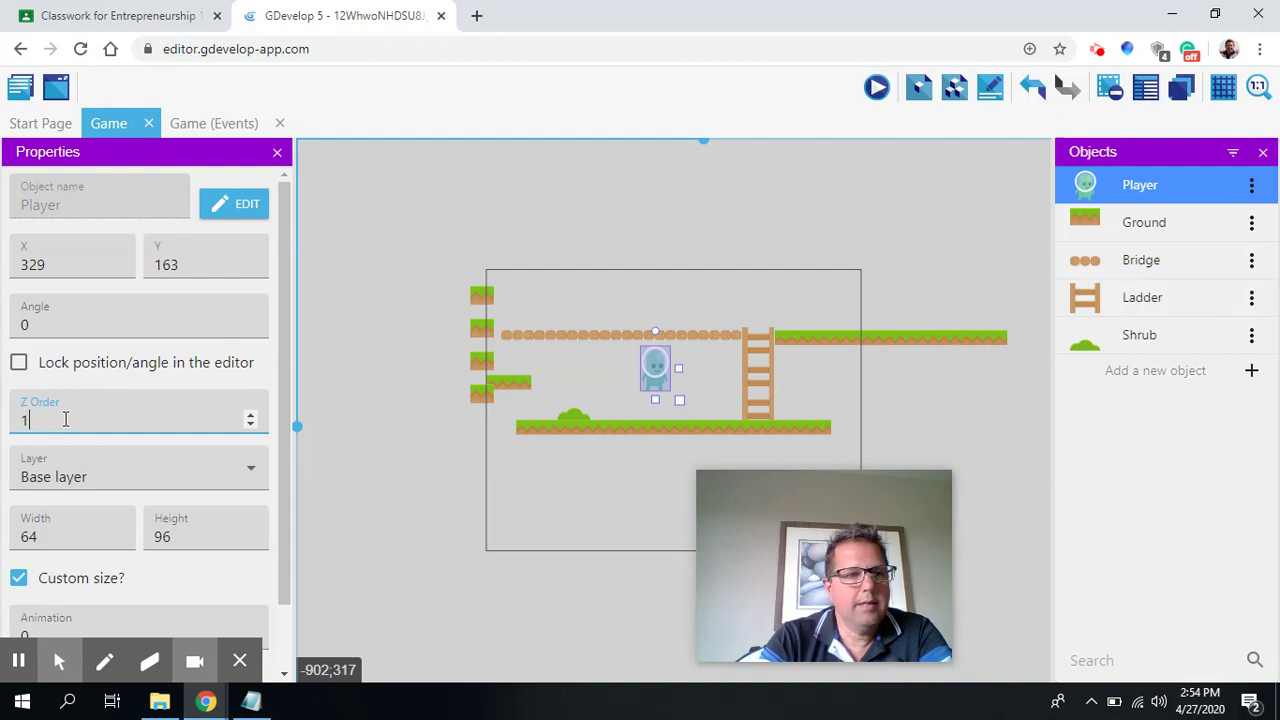
Step: Move a shrub to the foot of the ladder and launch a scene preview
{"action": "left_click", "coordinate": [578, 411]}
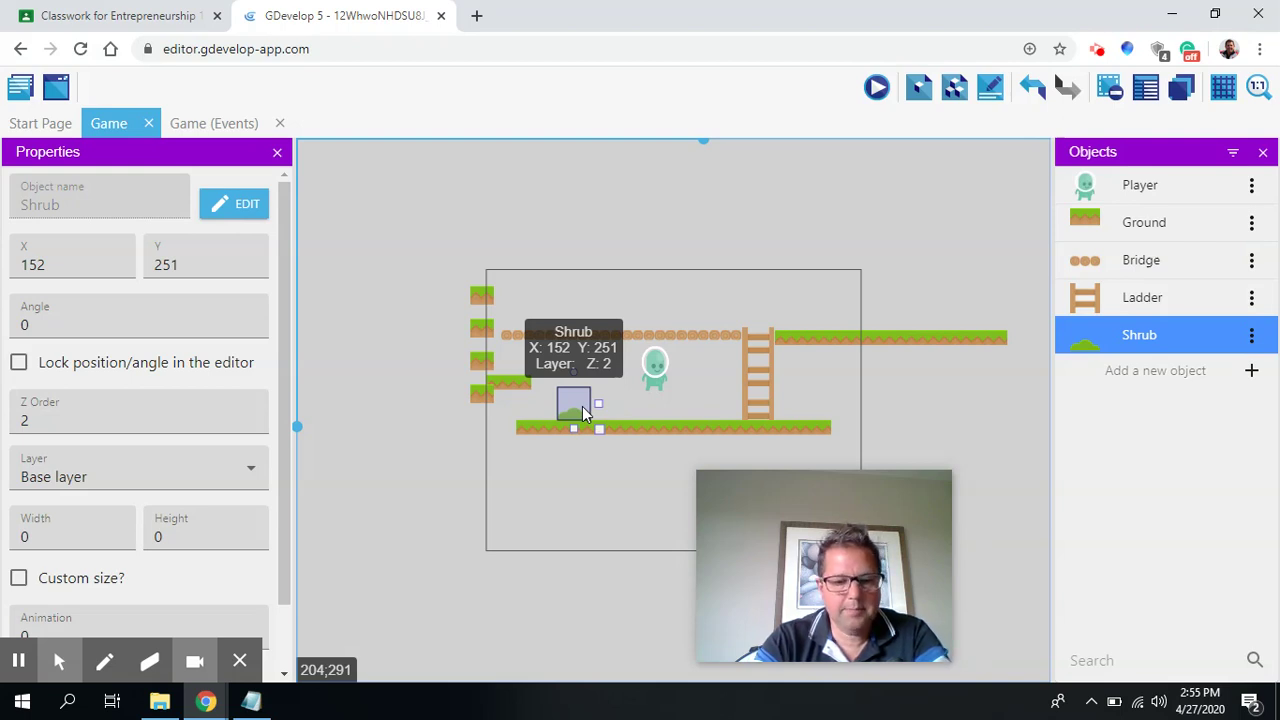
{"action": "left_click_drag", "start_coordinate": [582, 406], "coordinate": [794, 404]}
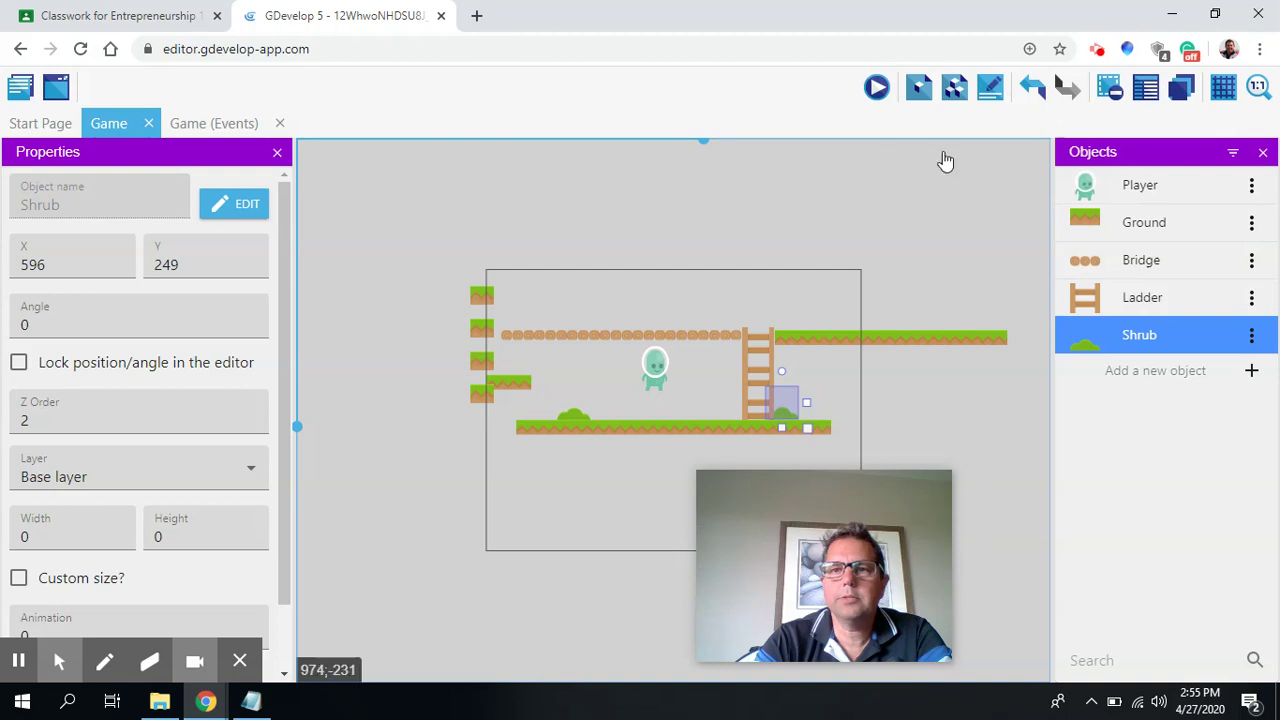
{"action": "left_click", "coordinate": [876, 88]}
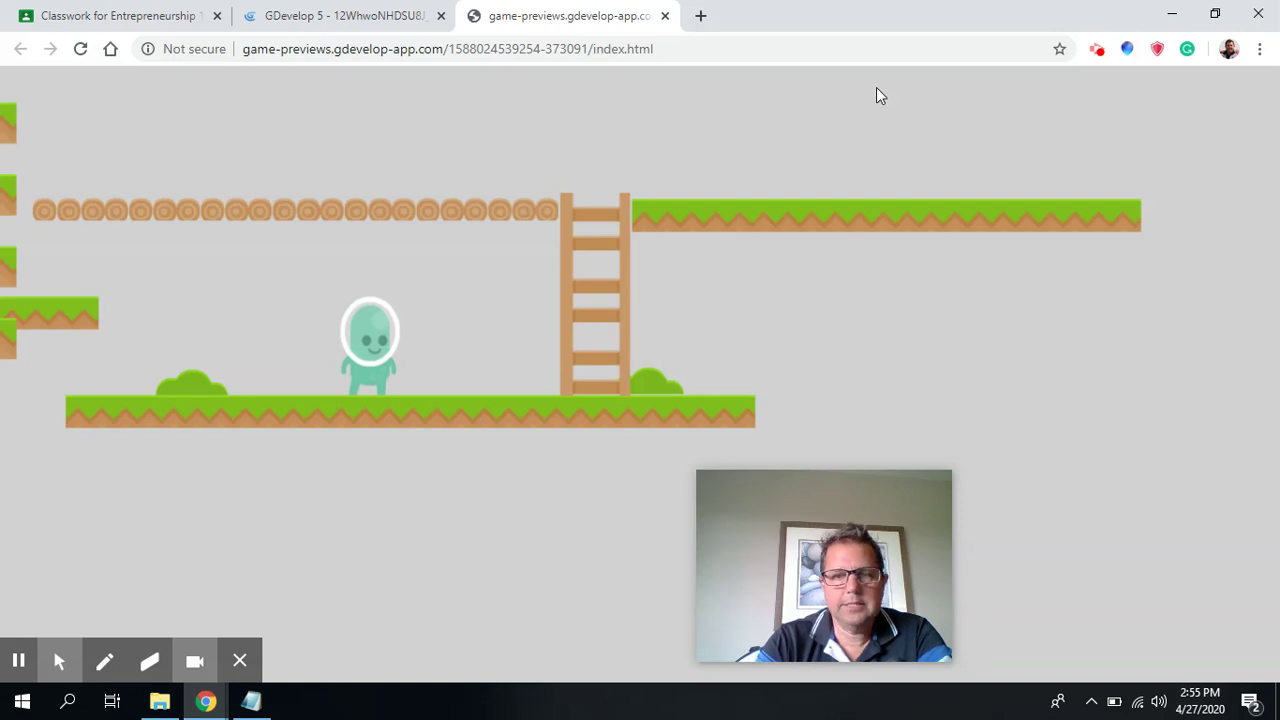
Step: Walk the Player left and right along the ground and past the ladder
{"action": "key", "text": "Right"}
{"action": "key", "text": "Left"}
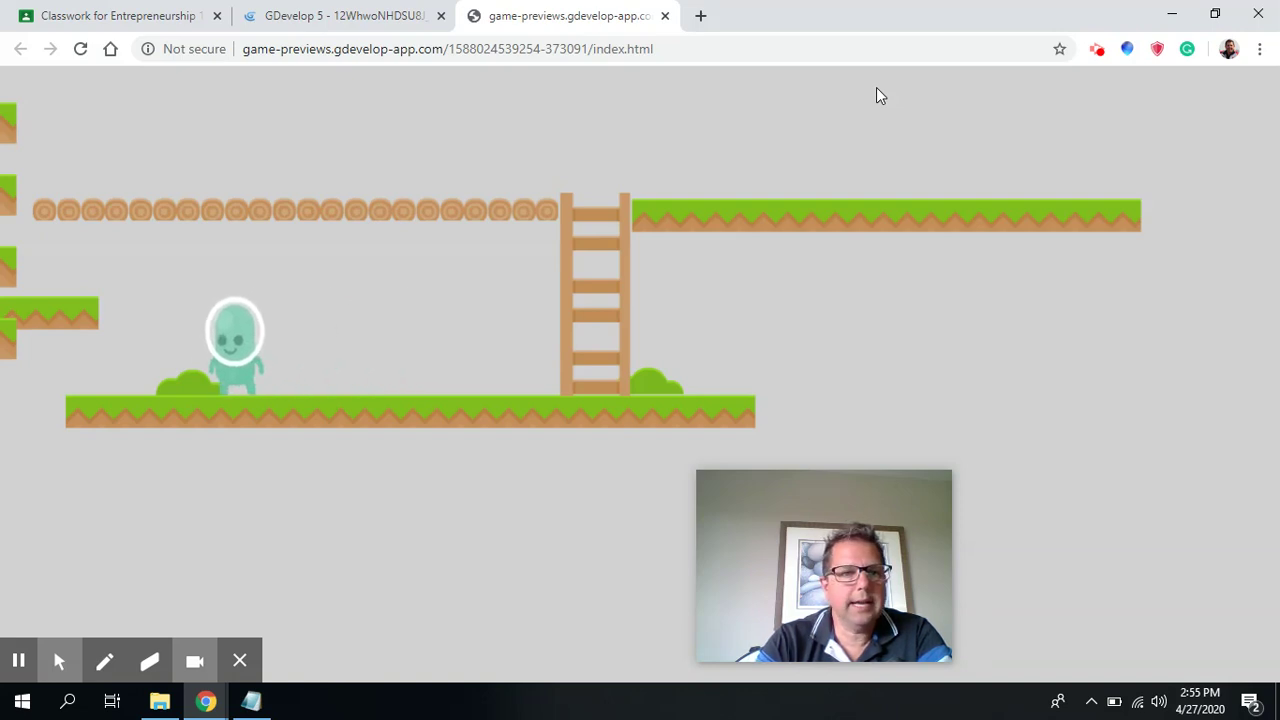
{"action": "key", "text": "Right"}
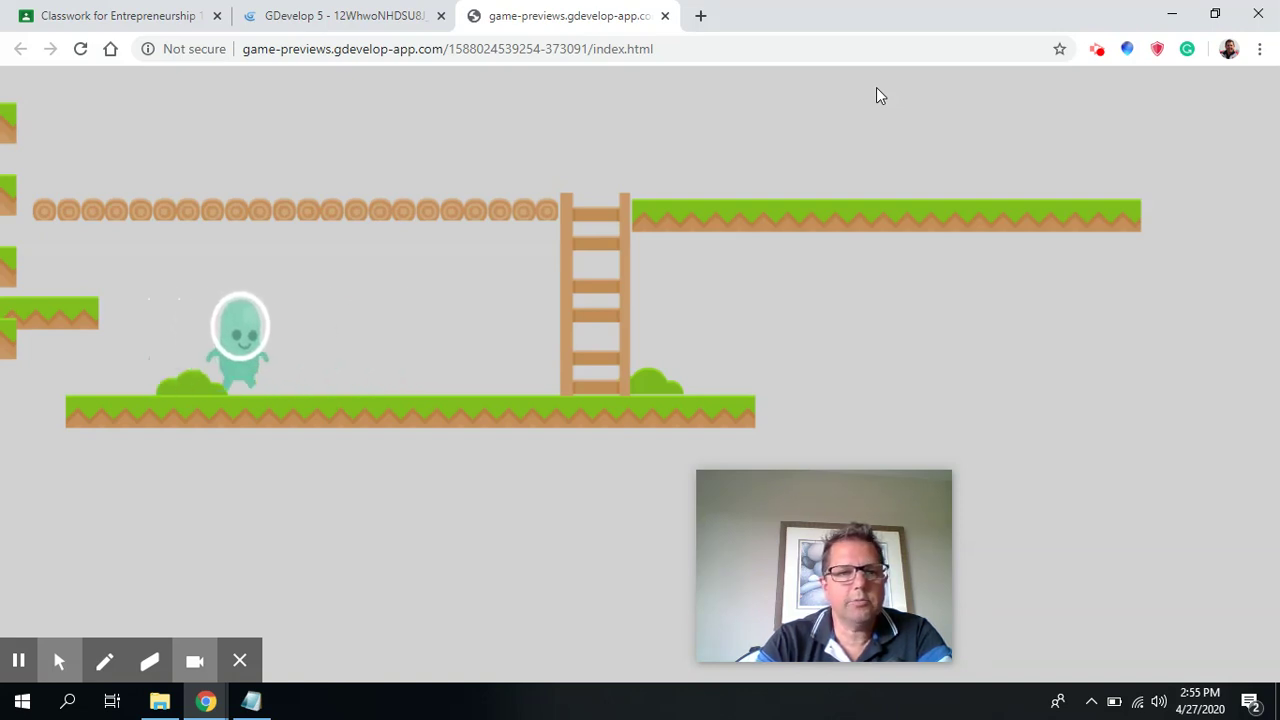
{"action": "key", "text": "Right"}
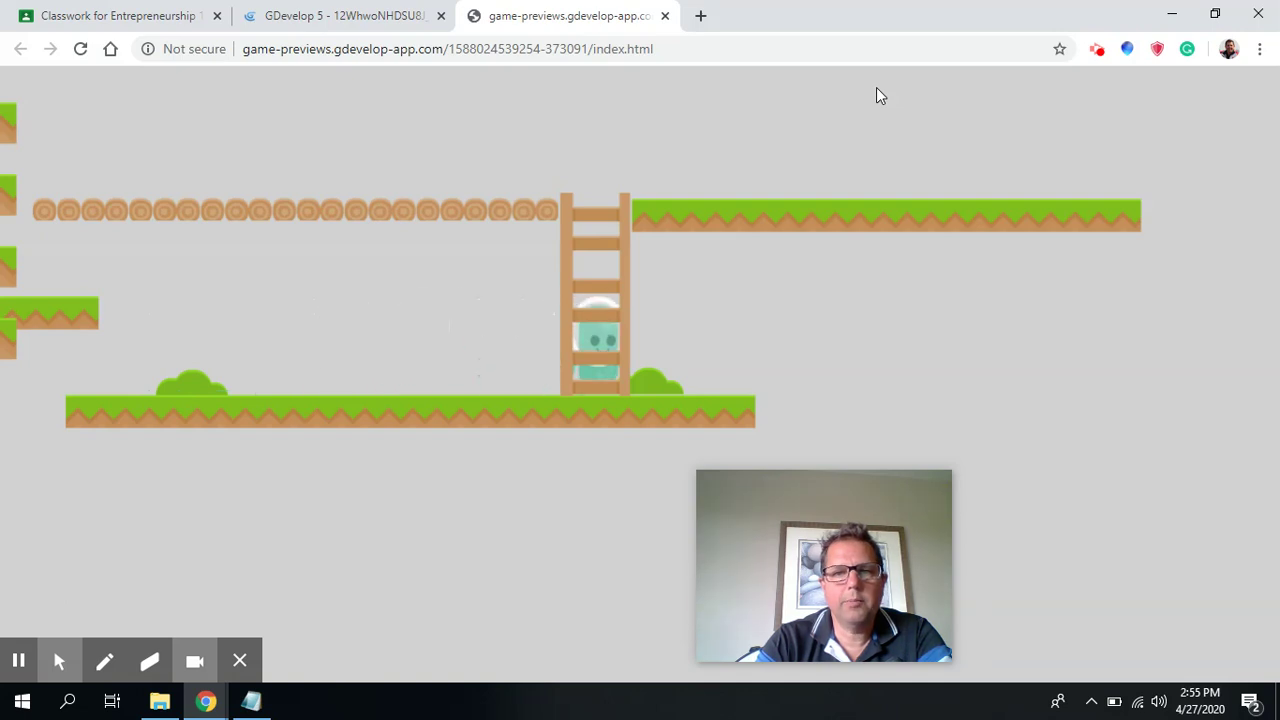
{"action": "key", "text": "Right"}
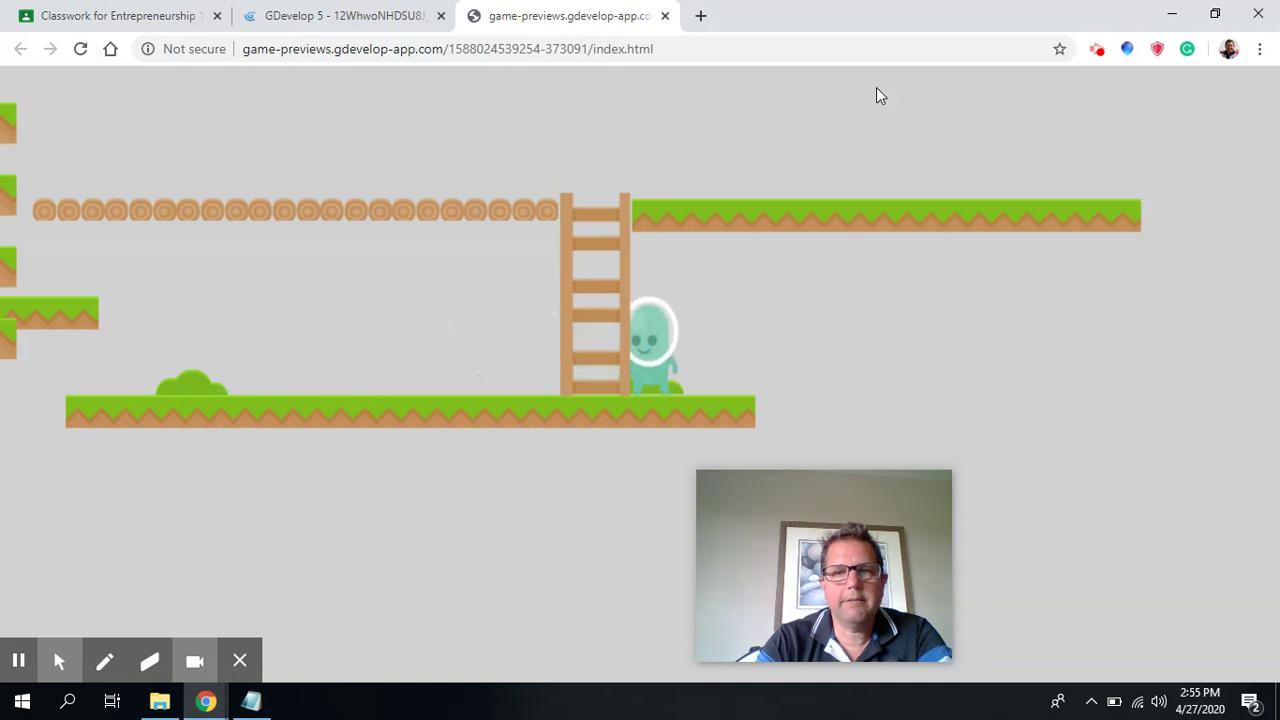
{"action": "key", "text": "Left"}
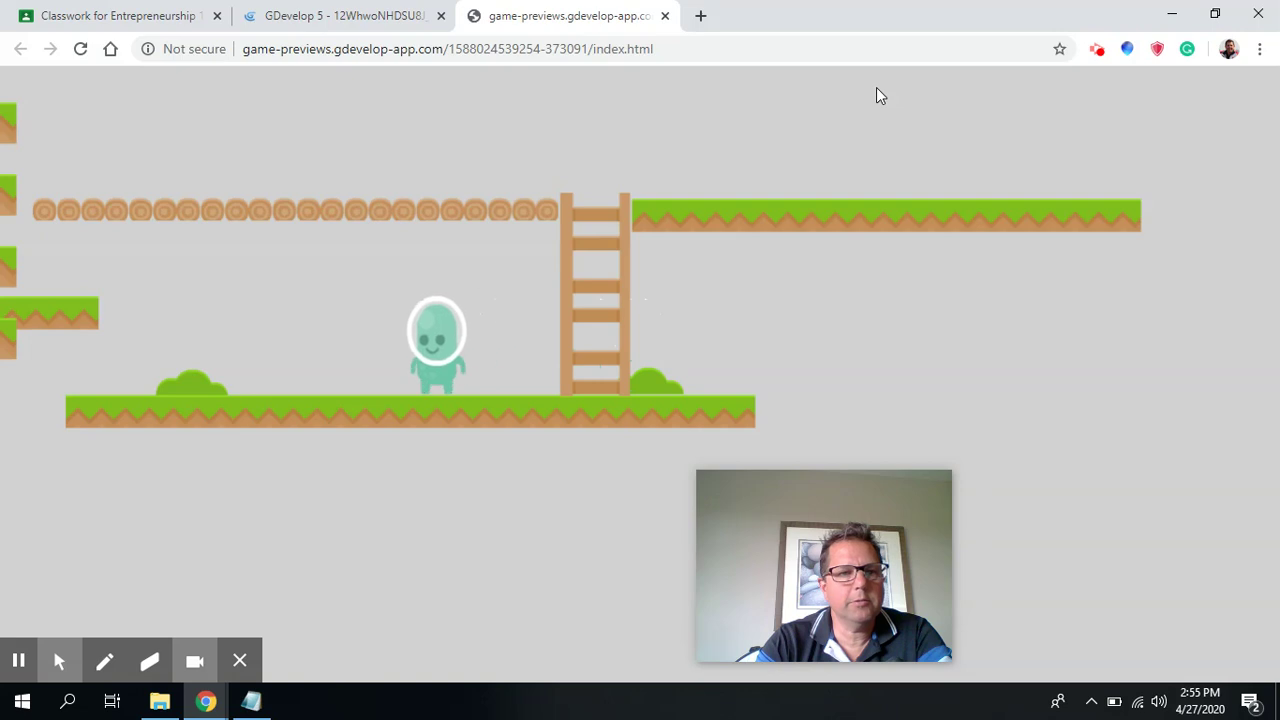
{"action": "key", "text": "Left"}
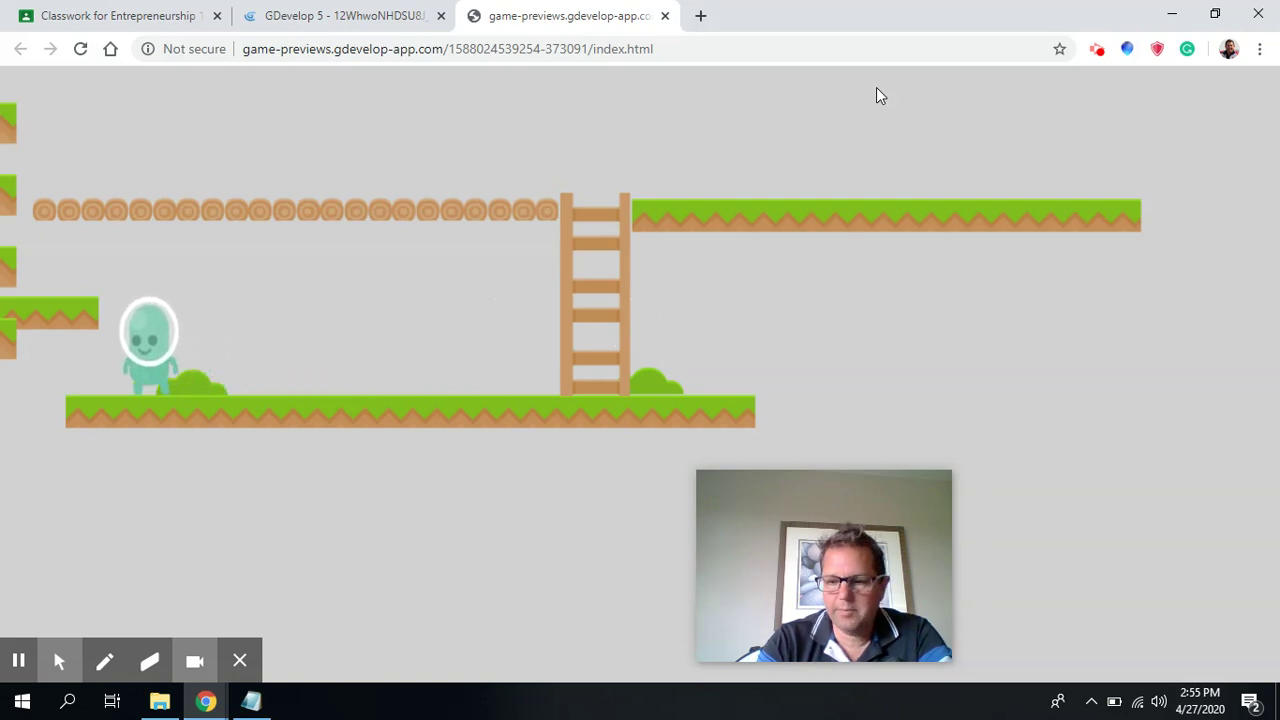
Step: Jump the Player onto the log bridge and walk it back and forth along it
{"action": "key", "text": "Right"}
{"action": "key", "text": "space"}
{"action": "key", "text": "Left"}
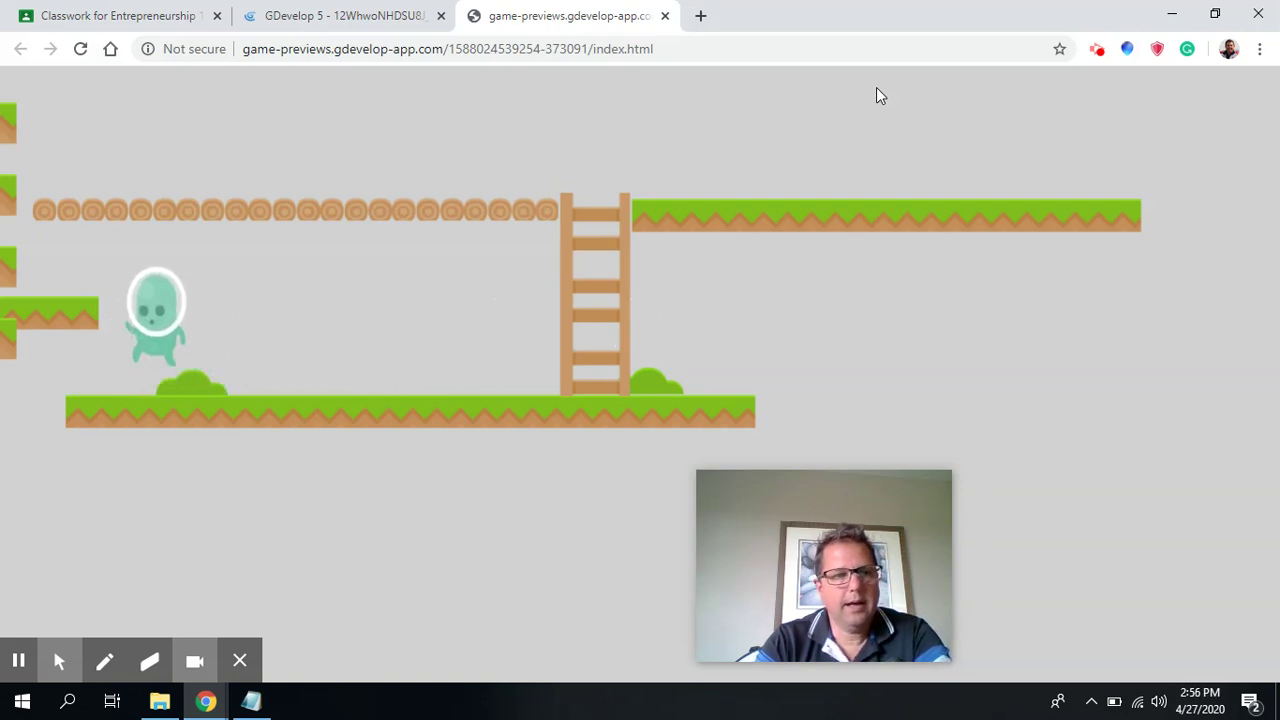
{"action": "key", "text": "Left"}
{"action": "key", "text": "space"}
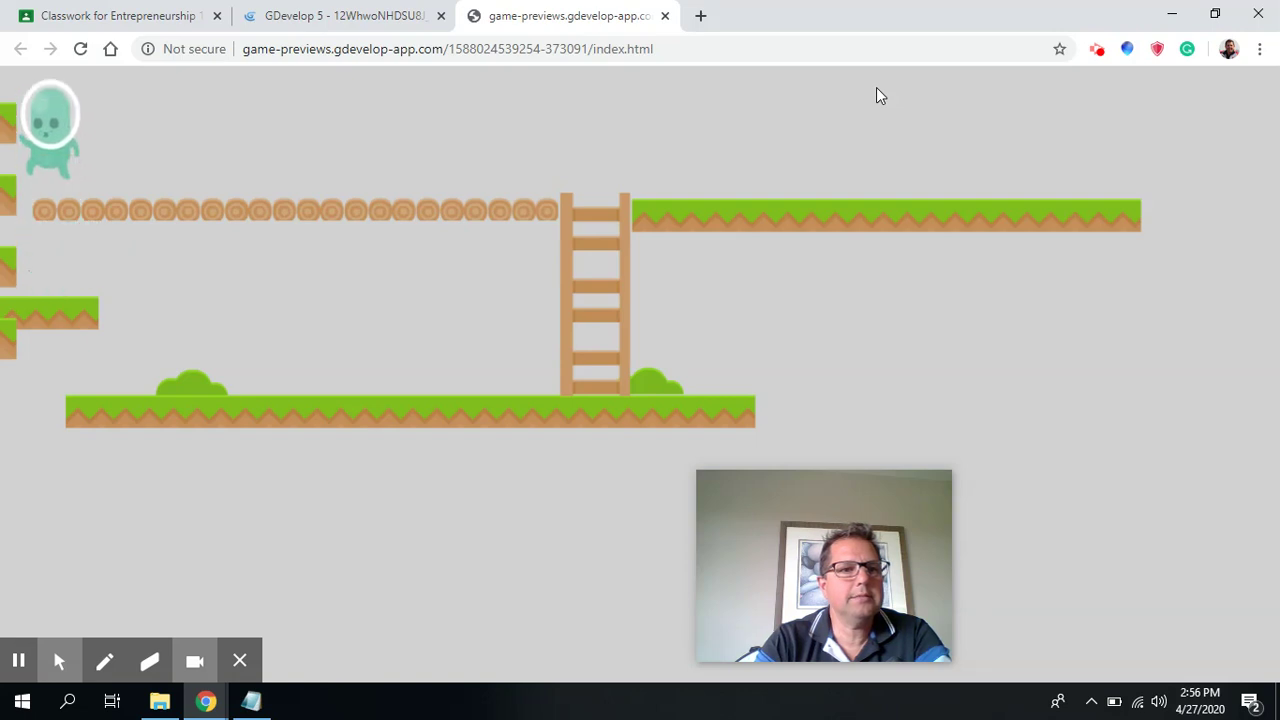
{"action": "key", "text": "Right"}
{"action": "key", "text": "Left"}
{"action": "key", "text": "Right"}
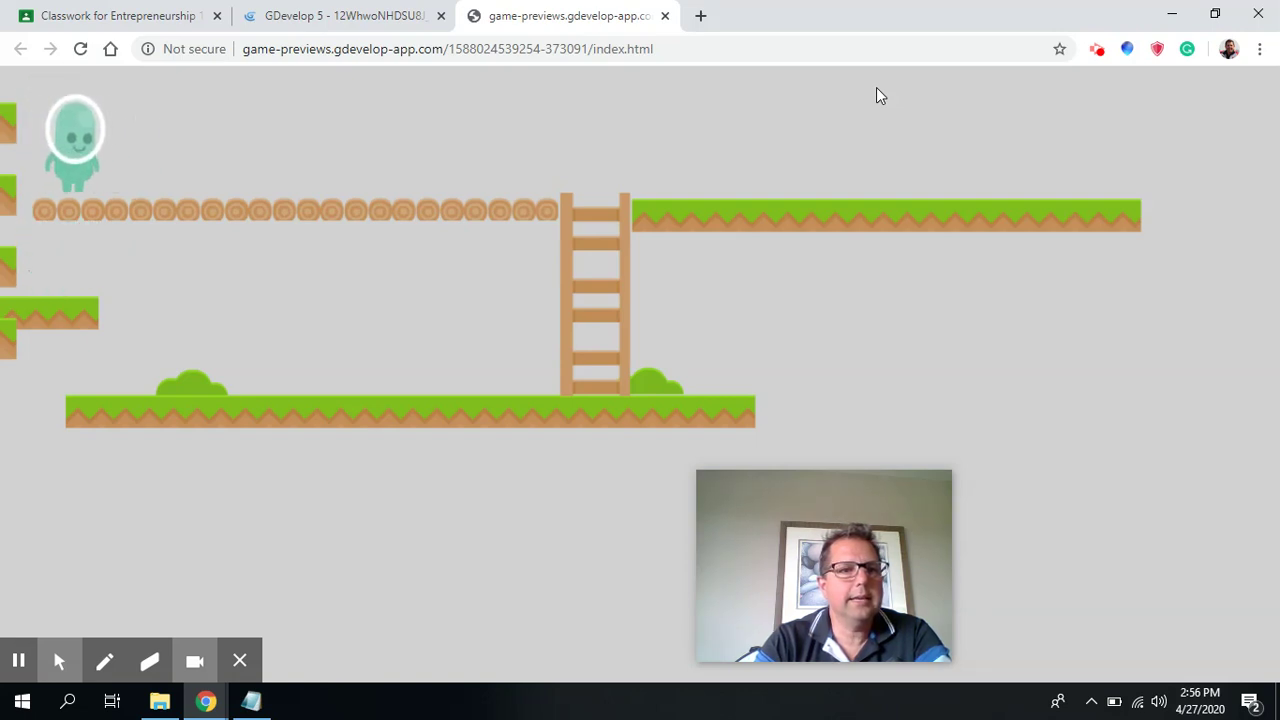
{"action": "key", "text": "Right"}
{"action": "key", "text": "Left"}
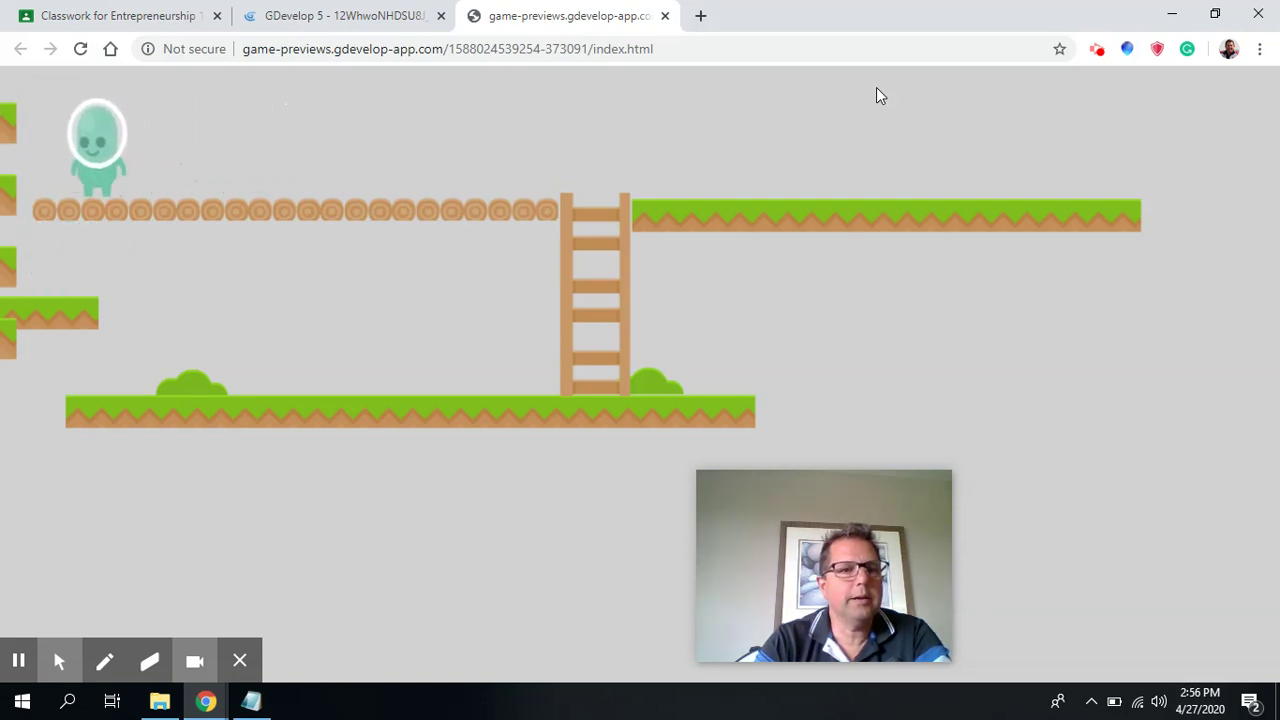
{"action": "key", "text": "Right"}
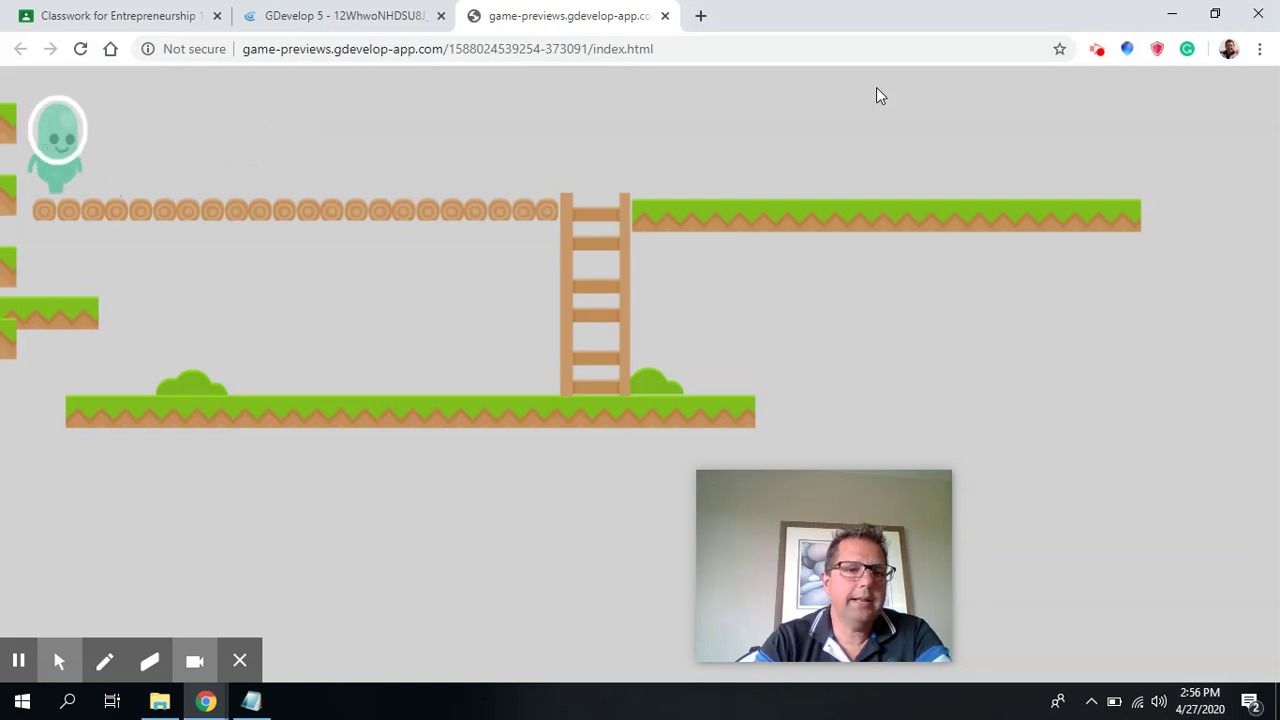
{"action": "key", "text": "Left"}
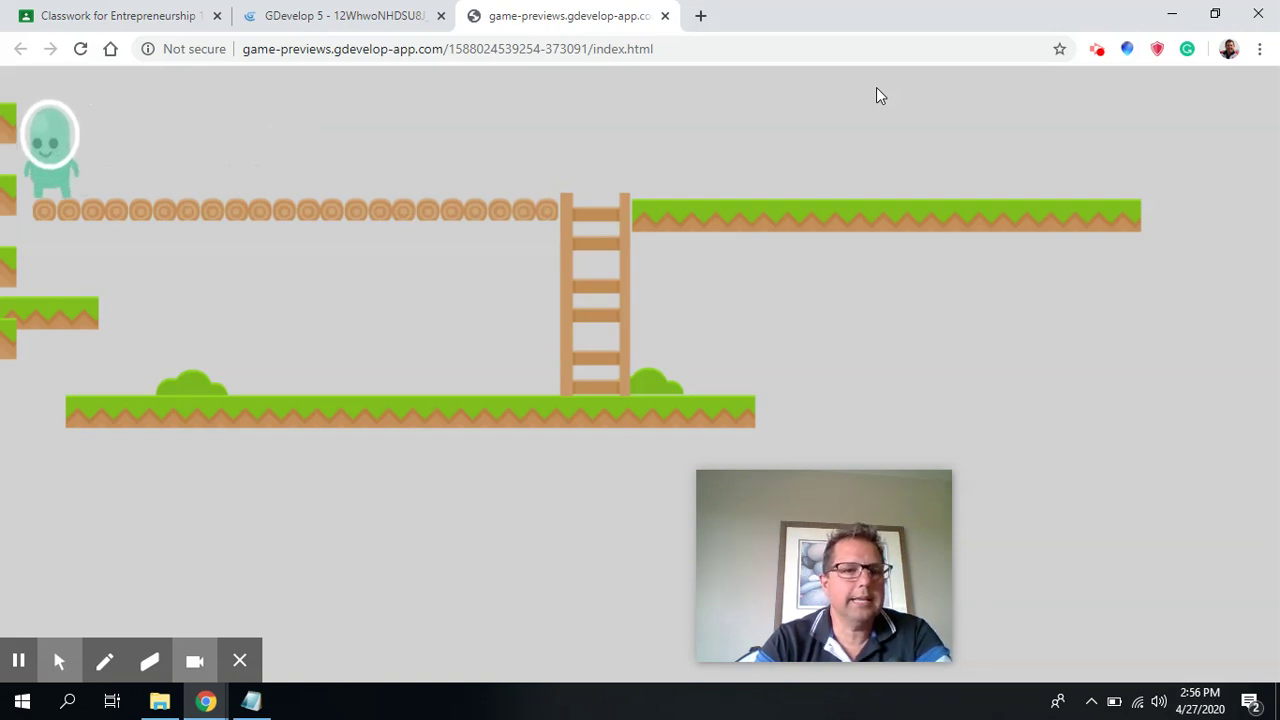
{"action": "key", "text": "Right"}
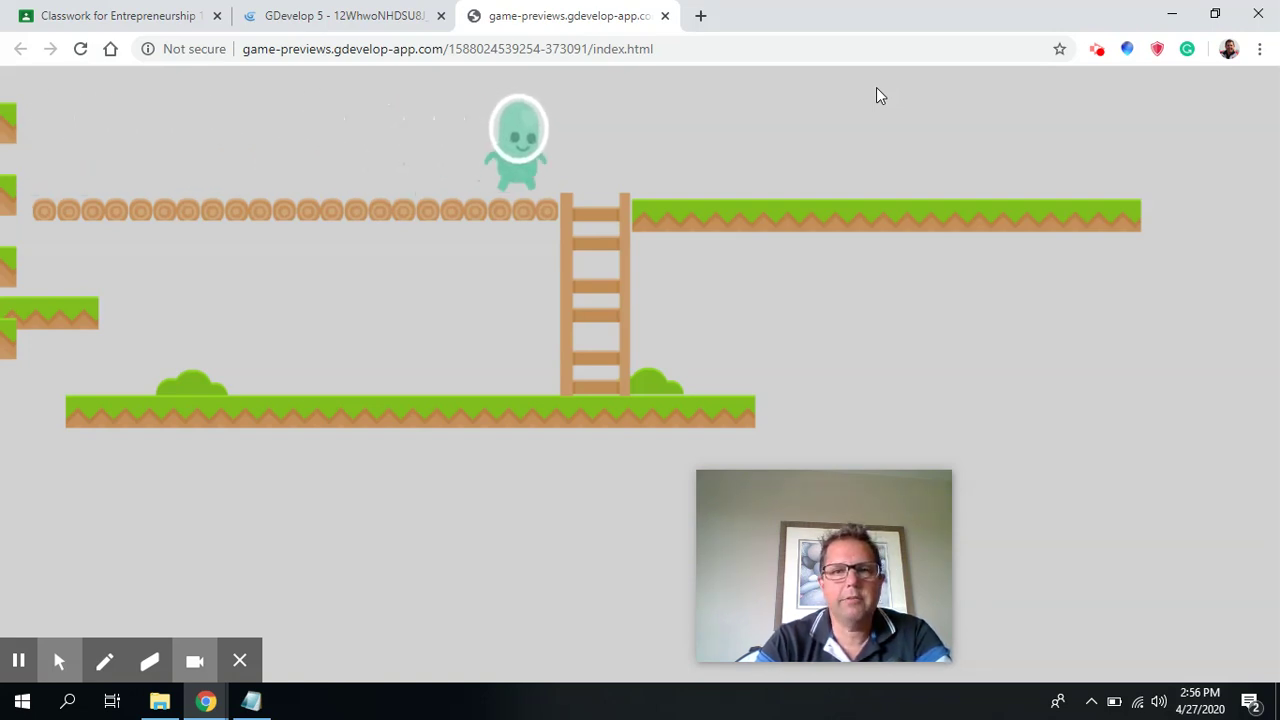
Step: Cross to the grass platform, climb down the ladder, then close the preview
{"action": "key", "text": "Right"}
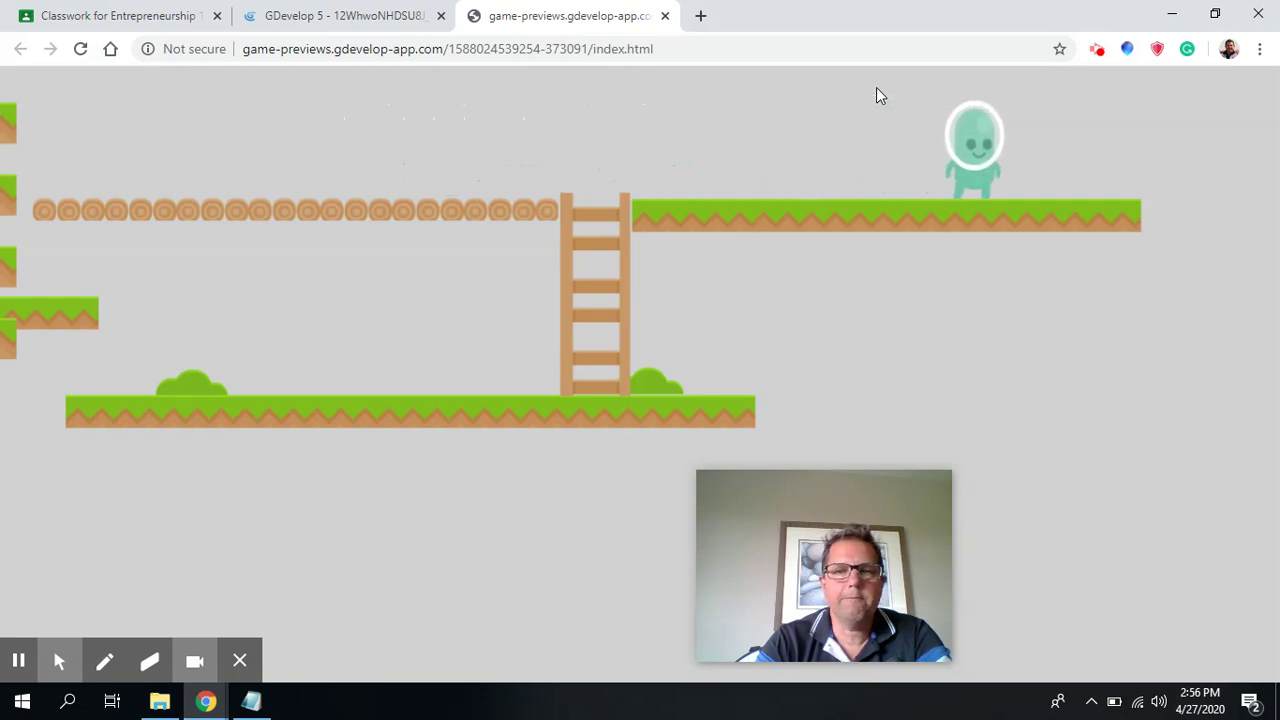
{"action": "key", "text": "Left"}
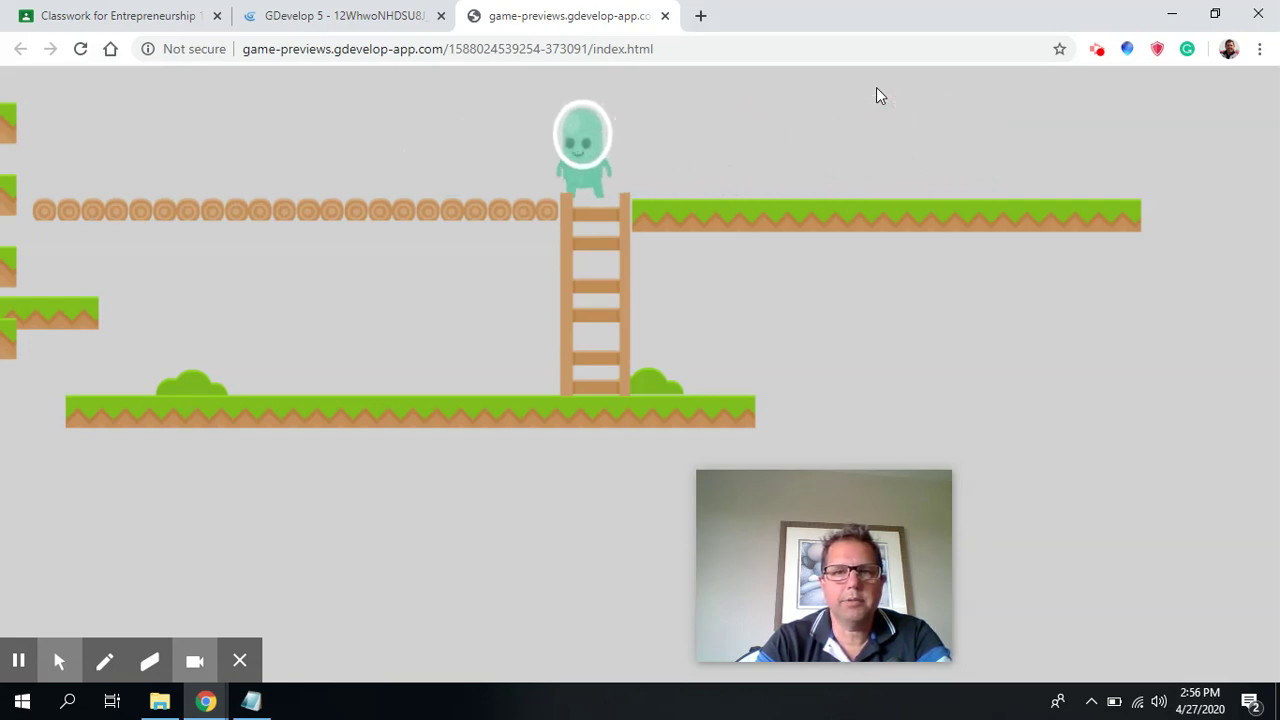
{"action": "key", "text": "Right"}
{"action": "key", "text": "Left"}
{"action": "key", "text": "Right"}
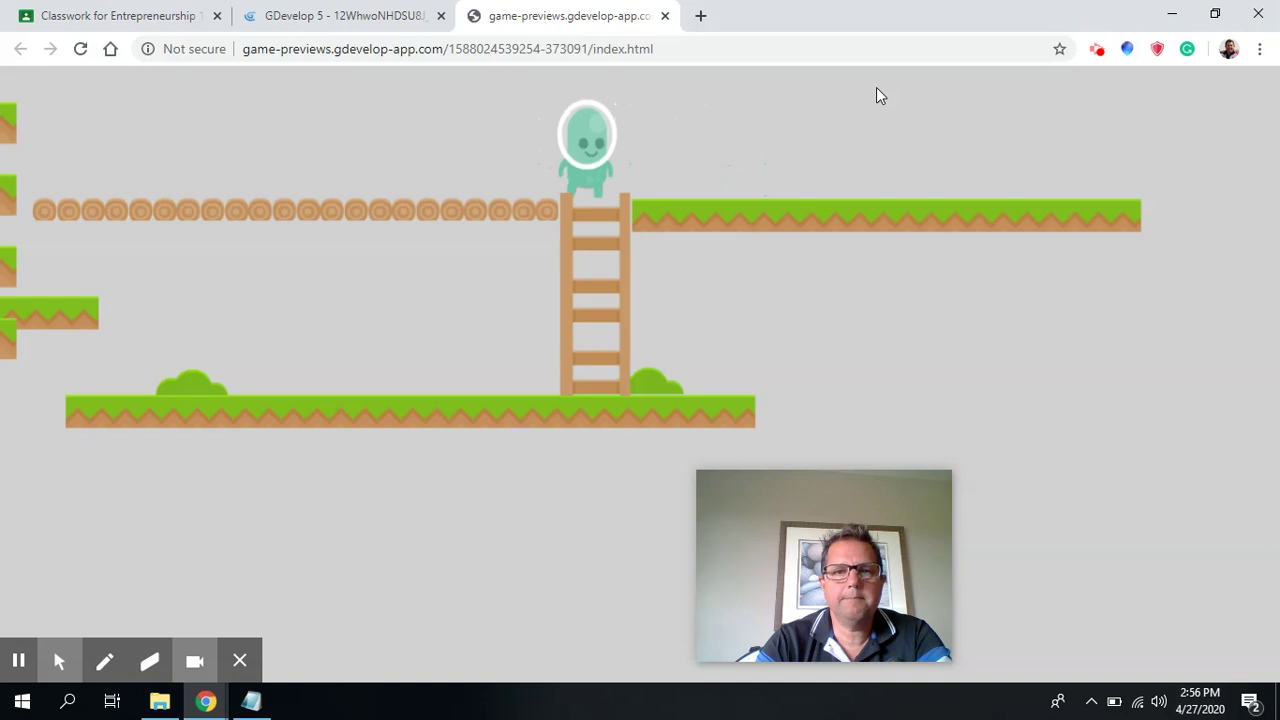
{"action": "key", "text": "Down"}
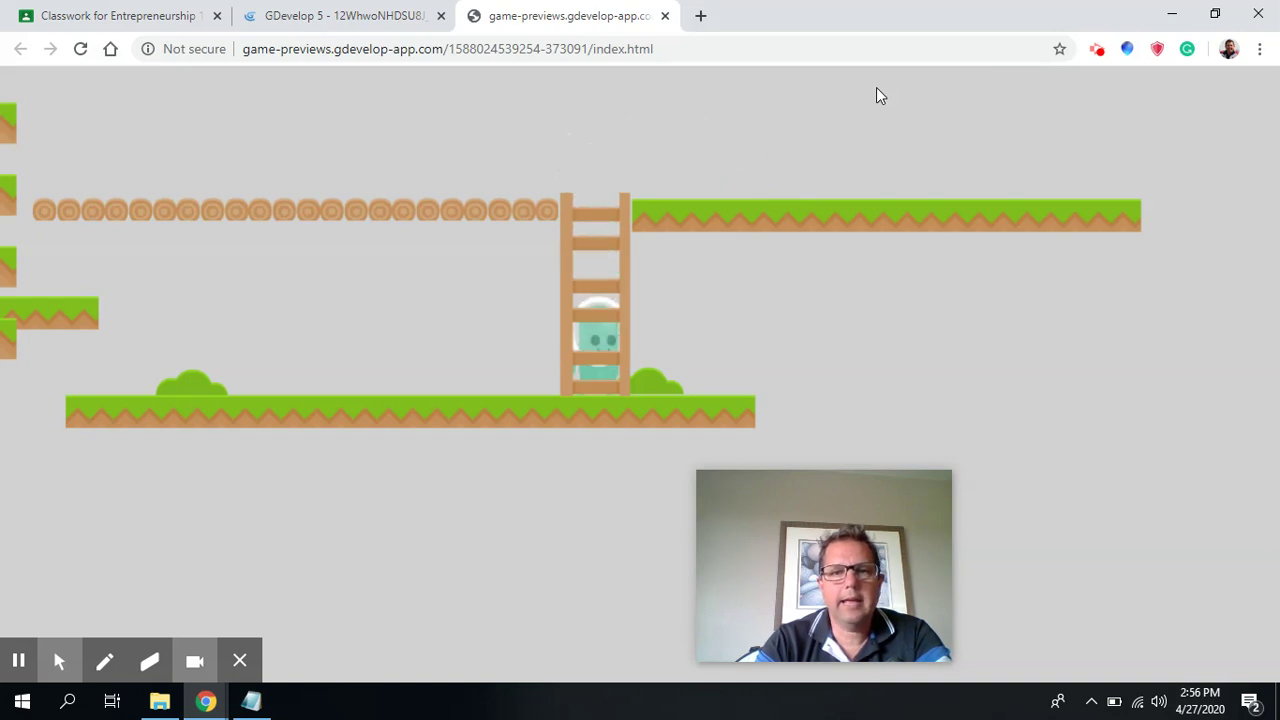
{"action": "key", "text": "Left"}
{"action": "key", "text": "Left"}
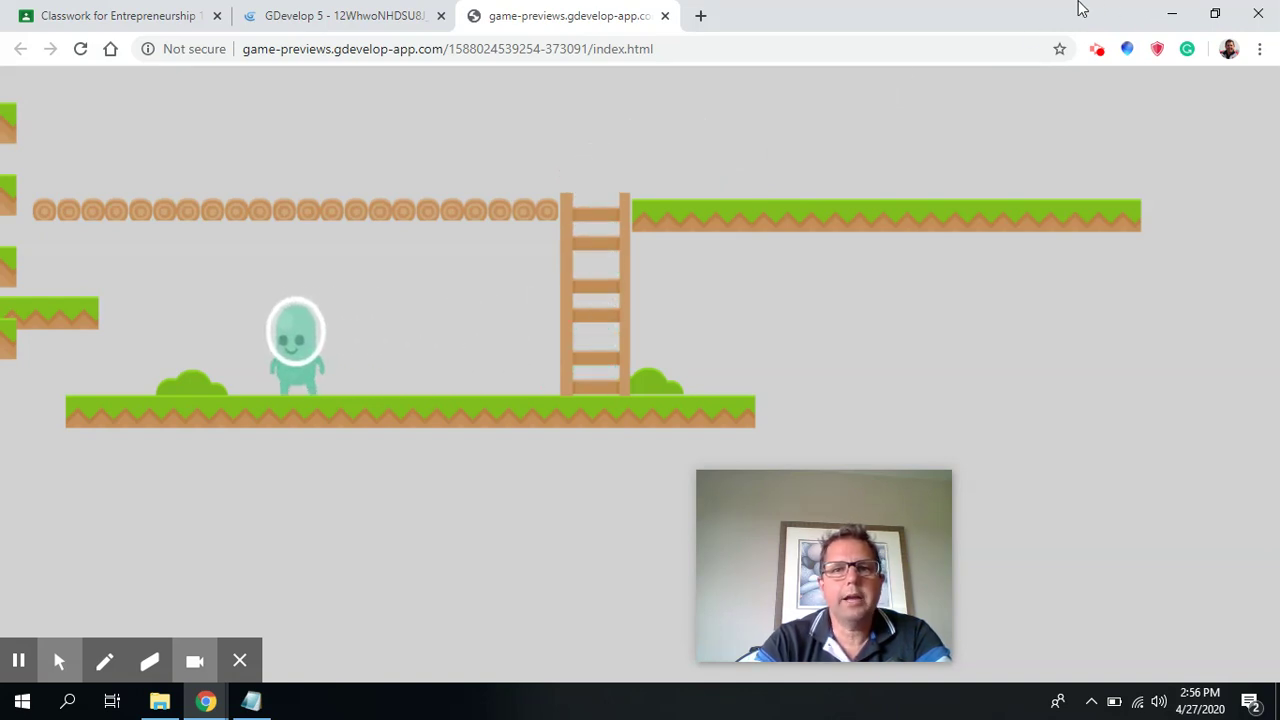
{"action": "left_click", "coordinate": [665, 16]}
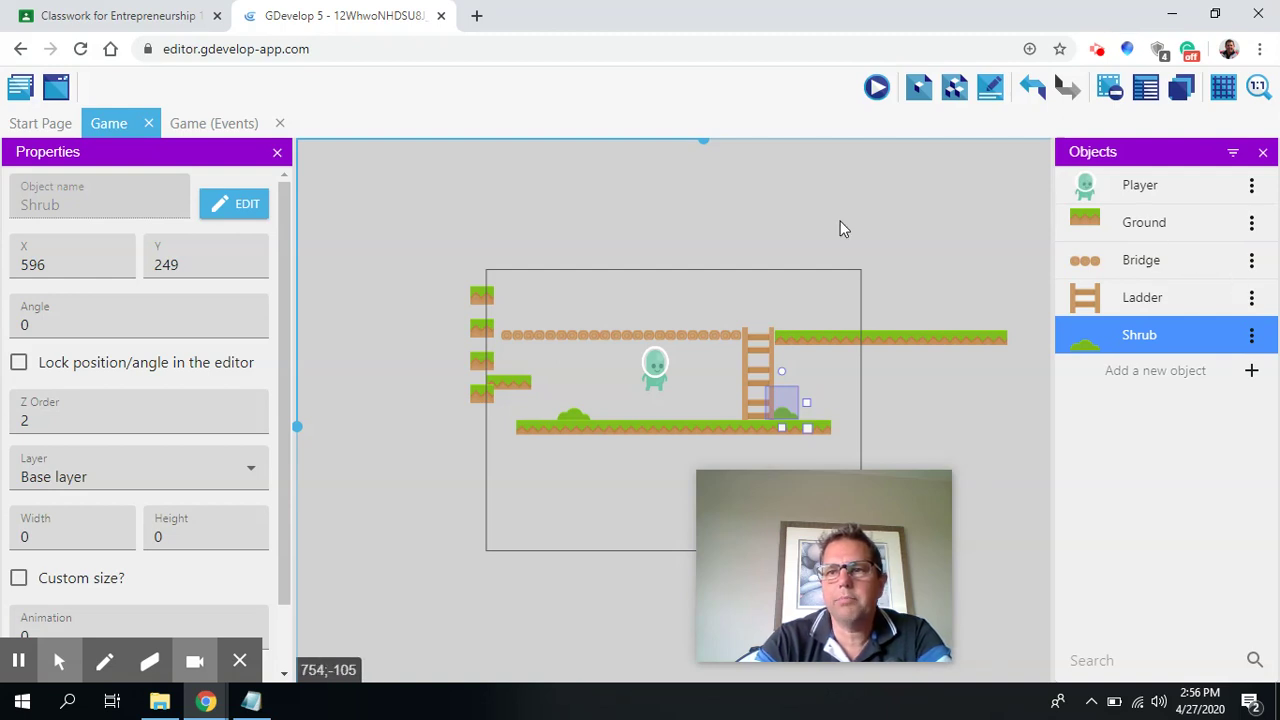
Step: Create a new Sprite named 'backgr' with an empty animation, then dismiss its properties
{"action": "left_click", "coordinate": [1249, 379]}
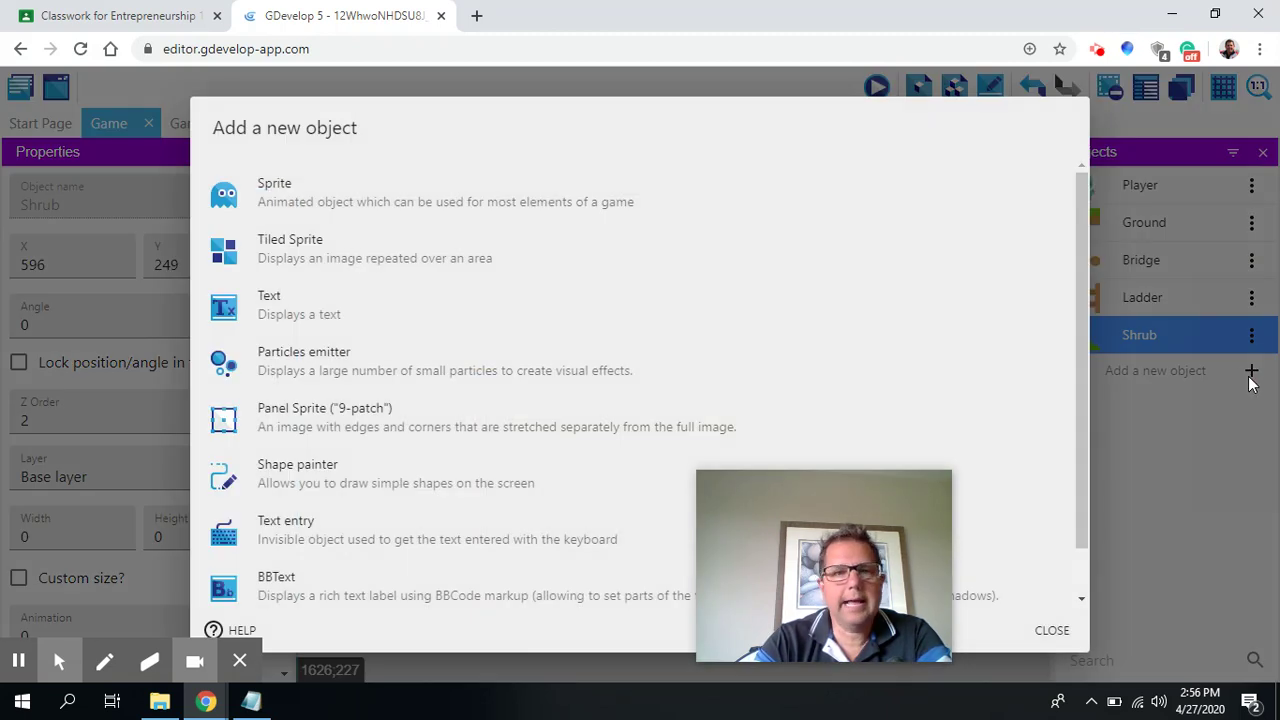
{"action": "left_click", "coordinate": [406, 200]}
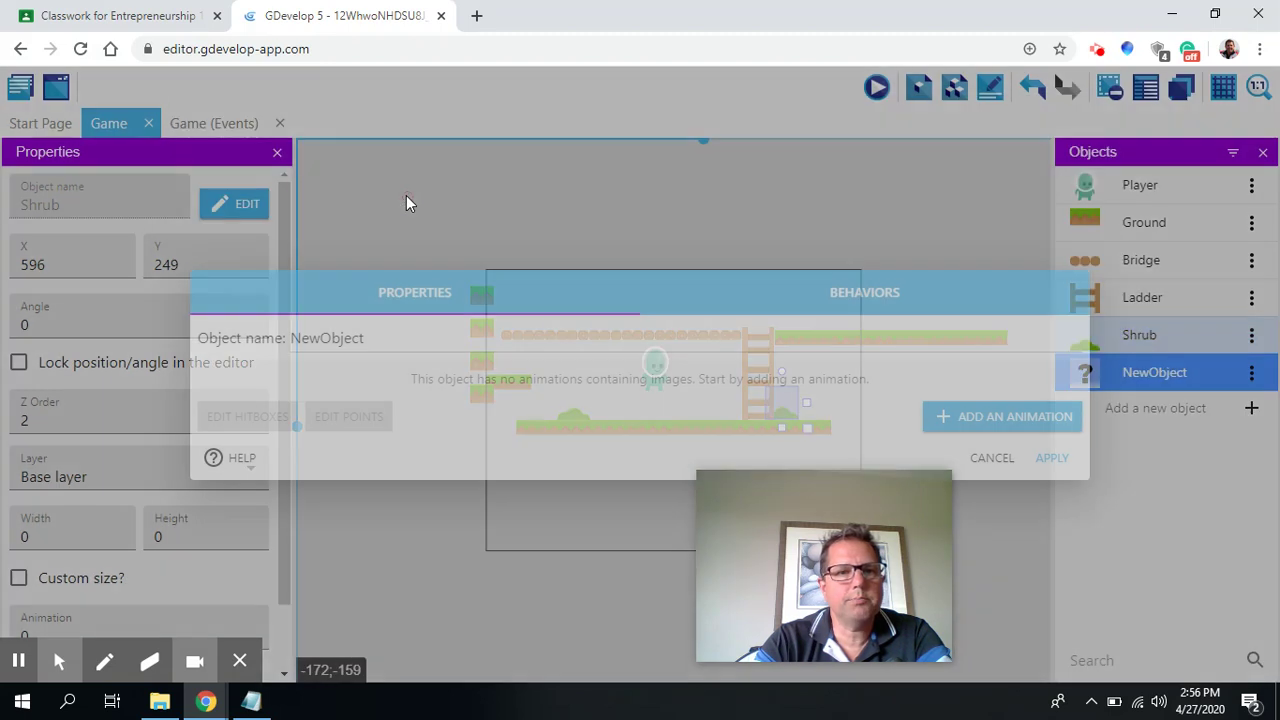
{"action": "left_click", "coordinate": [382, 339]}
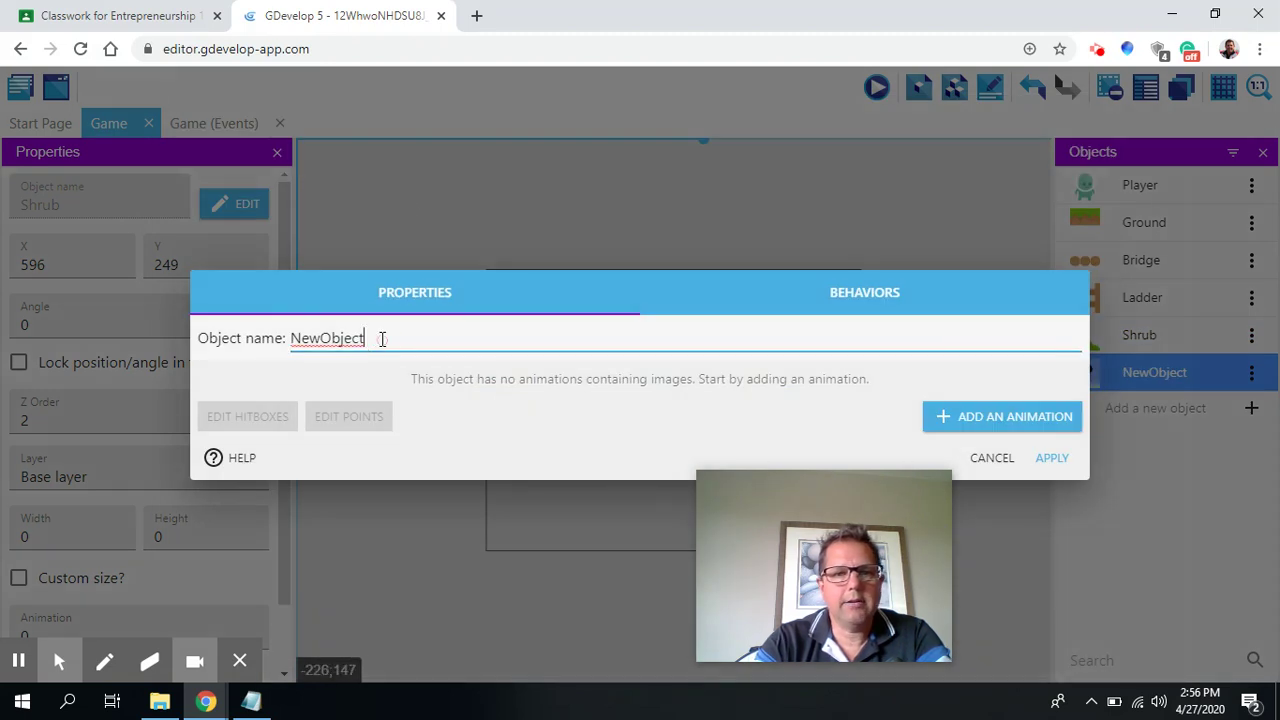
{"action": "key", "text": "BackSpace"}
{"action": "key", "text": "BackSpace"}
{"action": "key", "text": "BackSpace"}
{"action": "key", "text": "BackSpace"}
{"action": "key", "text": "BackSpace"}
{"action": "key", "text": "BackSpace"}
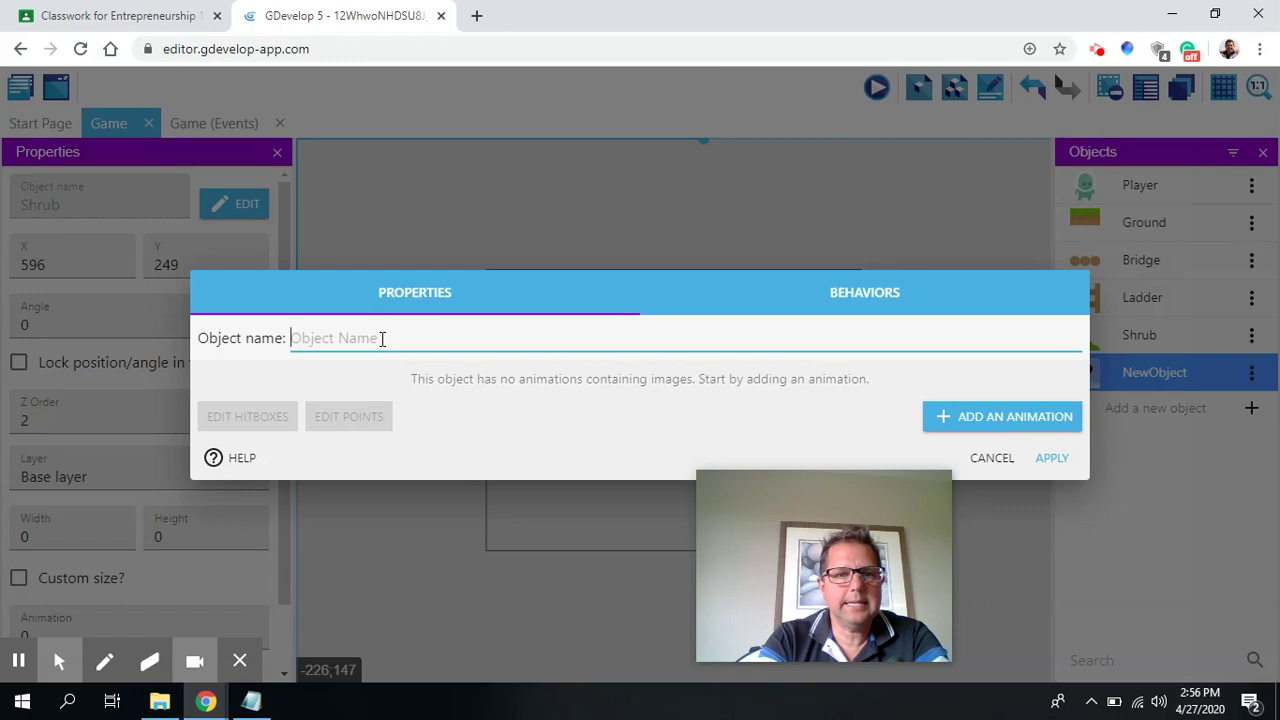
{"action": "type", "text": "back"}
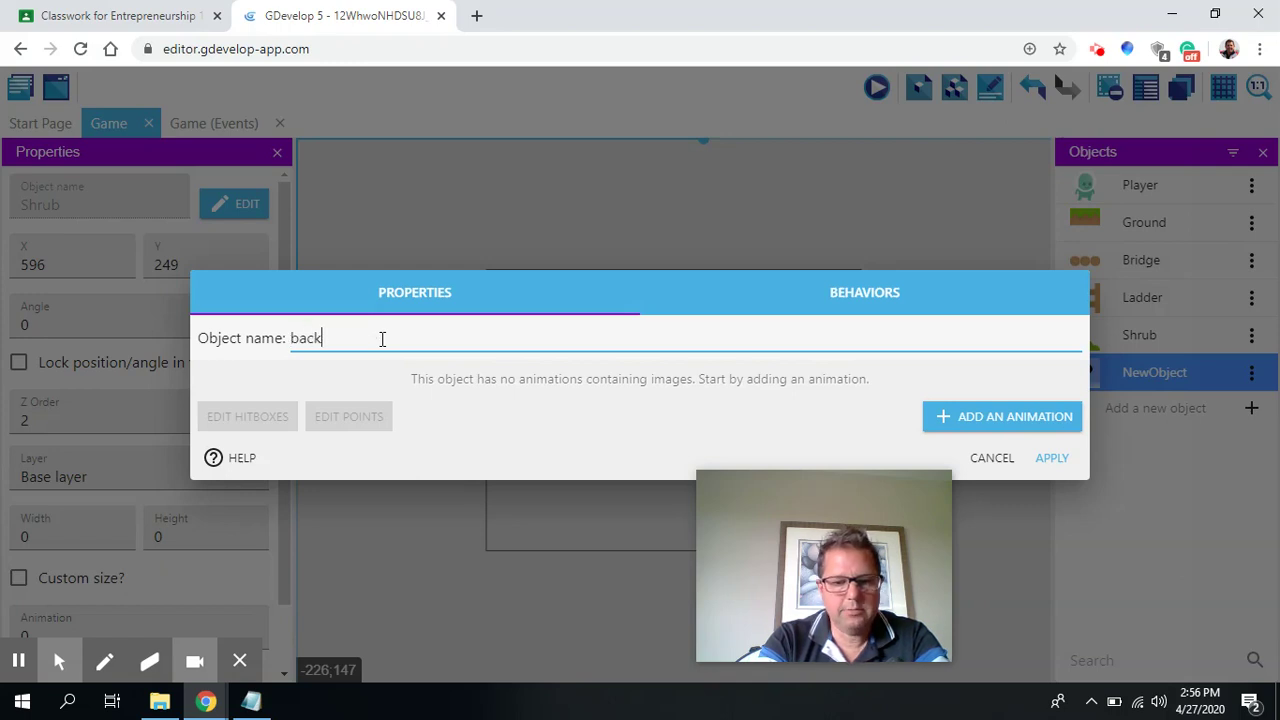
{"action": "type", "text": "ground"}
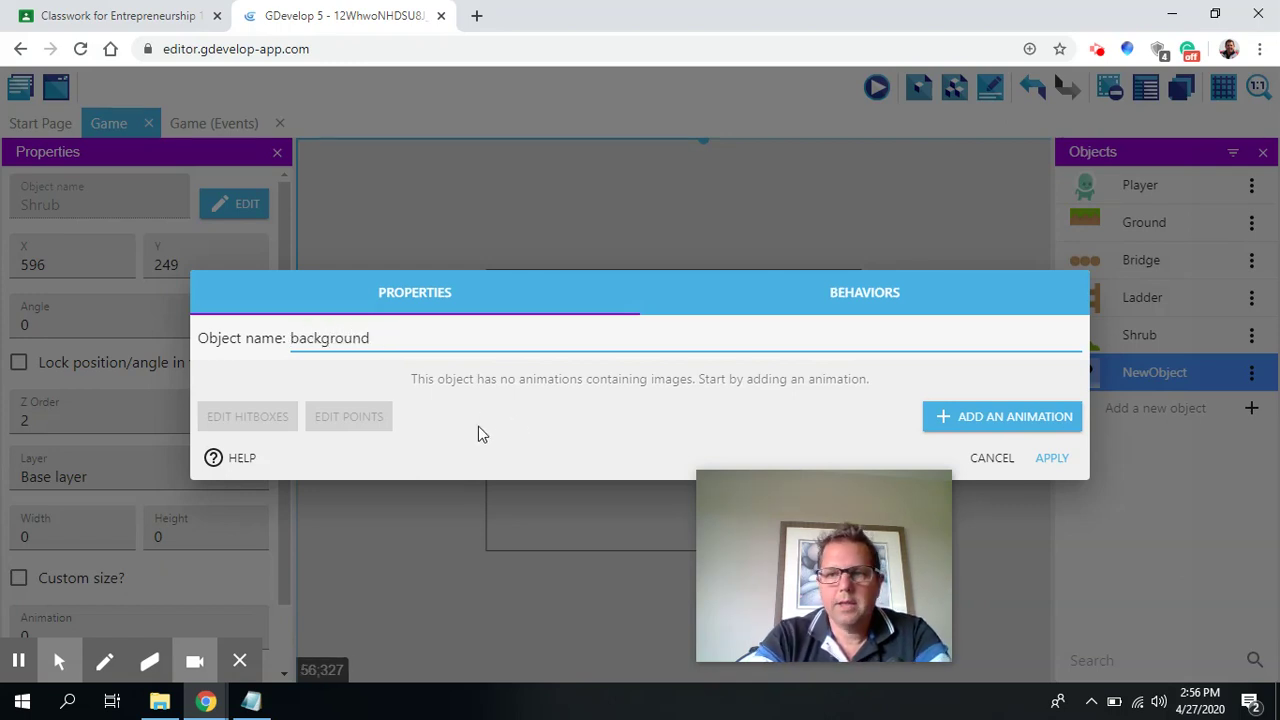
{"action": "left_click", "coordinate": [987, 421]}
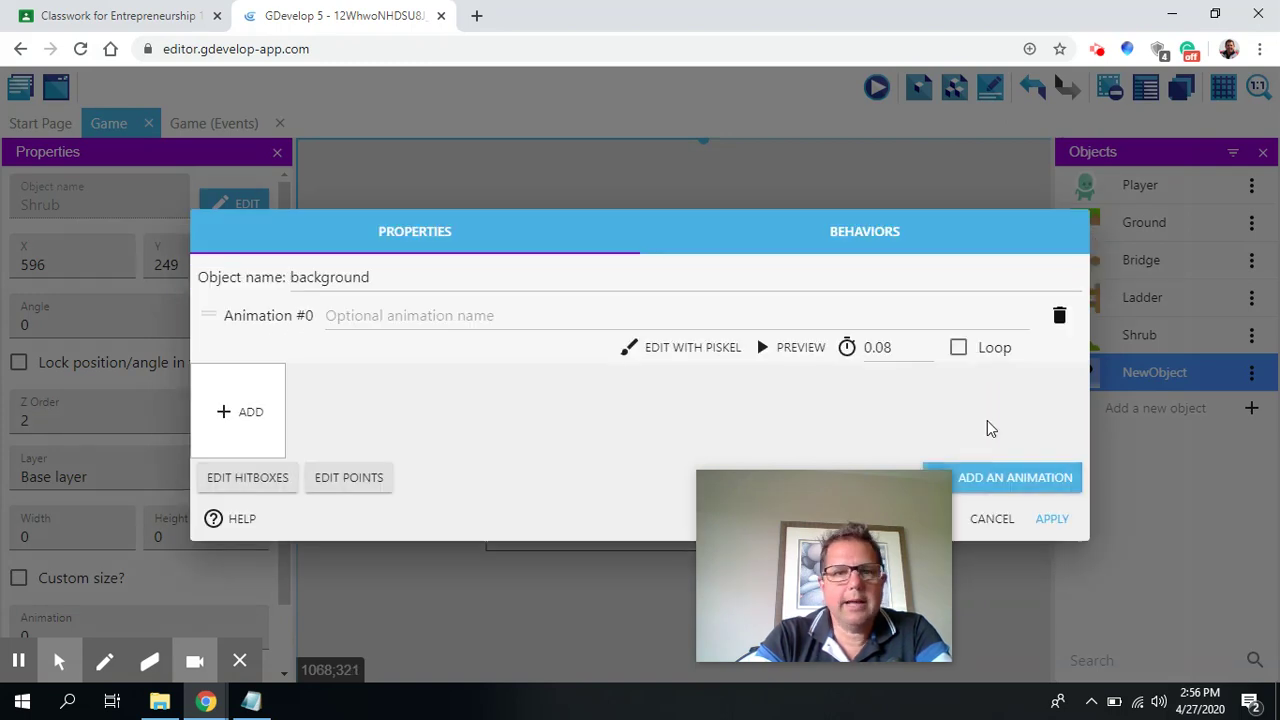
{"action": "left_click", "coordinate": [986, 521]}
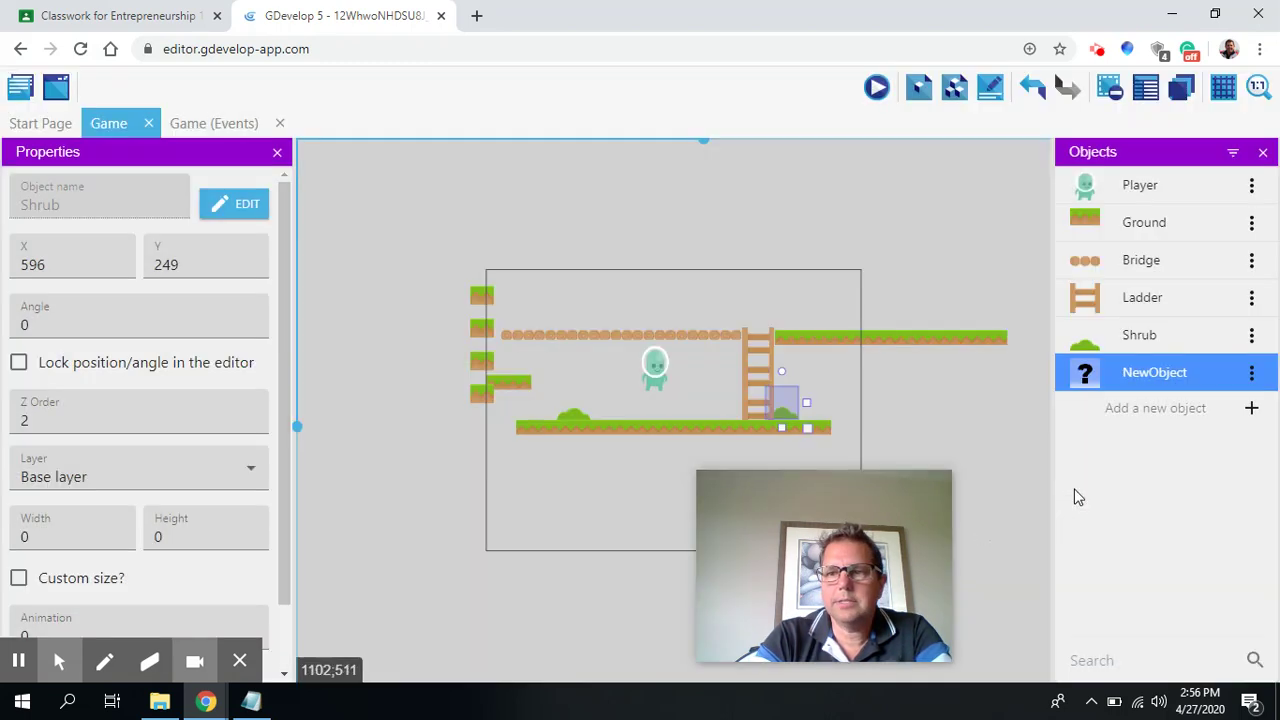
{"action": "double_click", "coordinate": [1226, 380]}
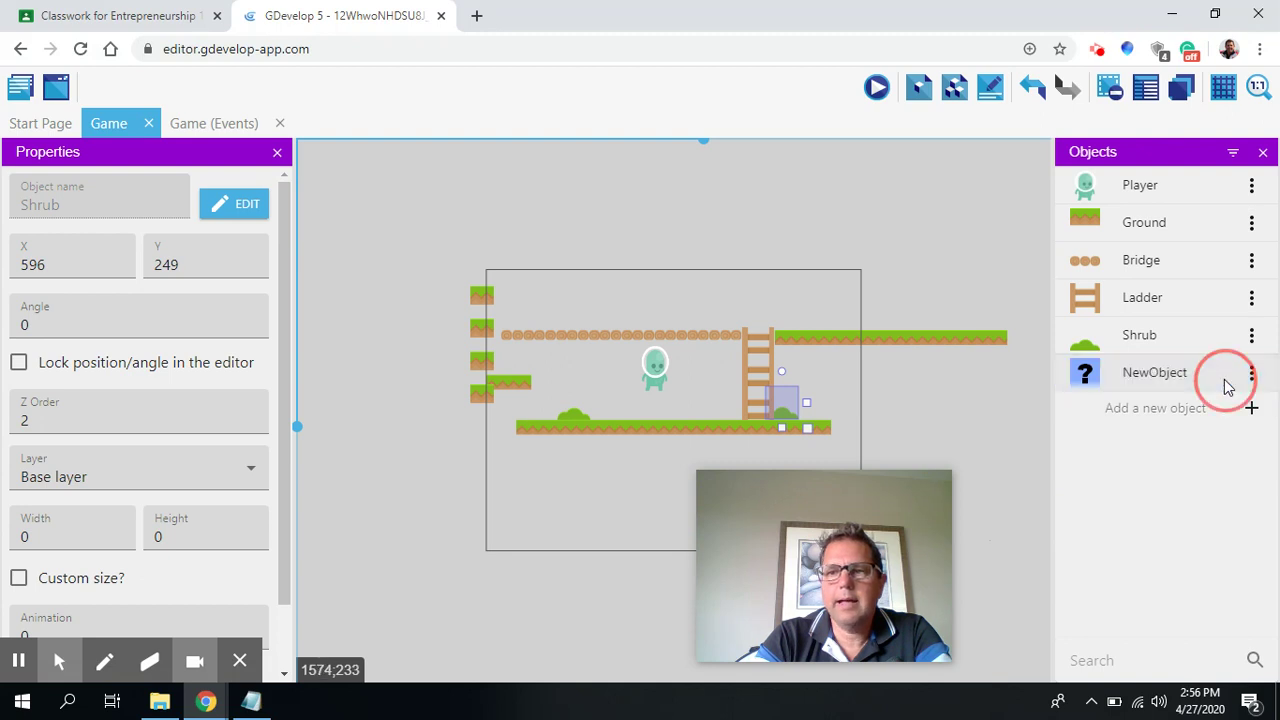
{"action": "left_click", "coordinate": [512, 347]}
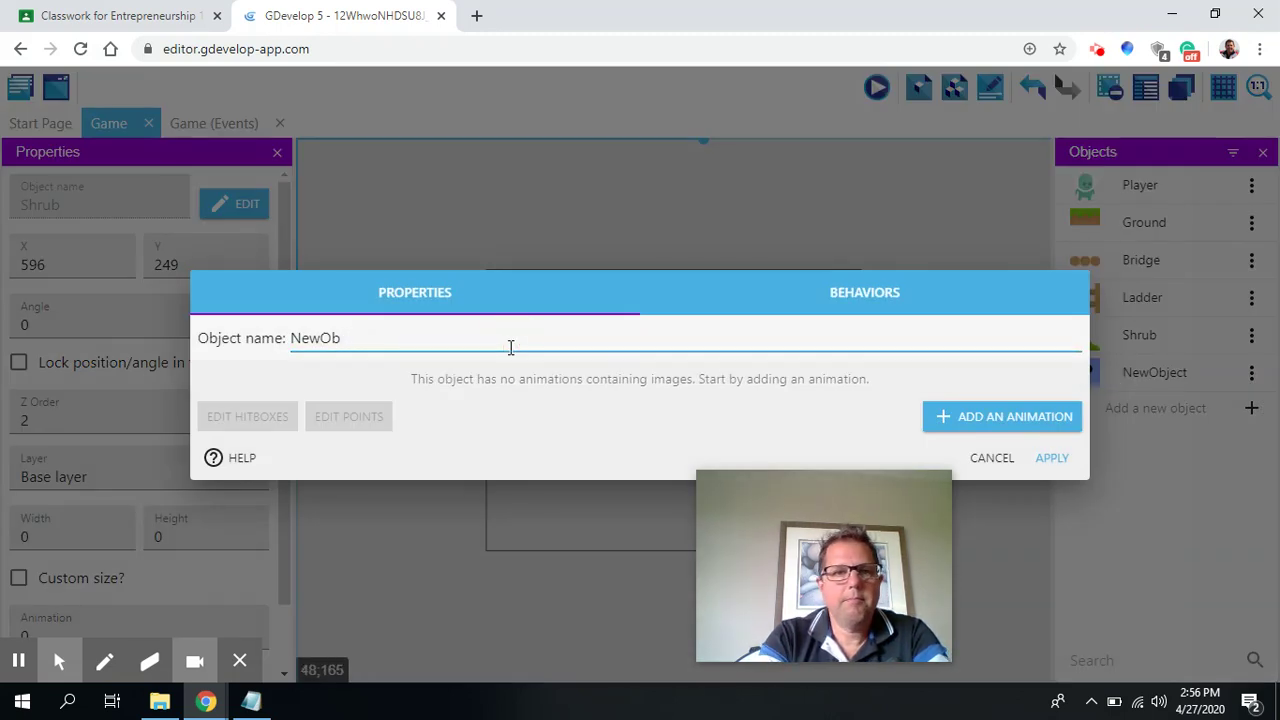
{"action": "key", "text": "BackSpace"}
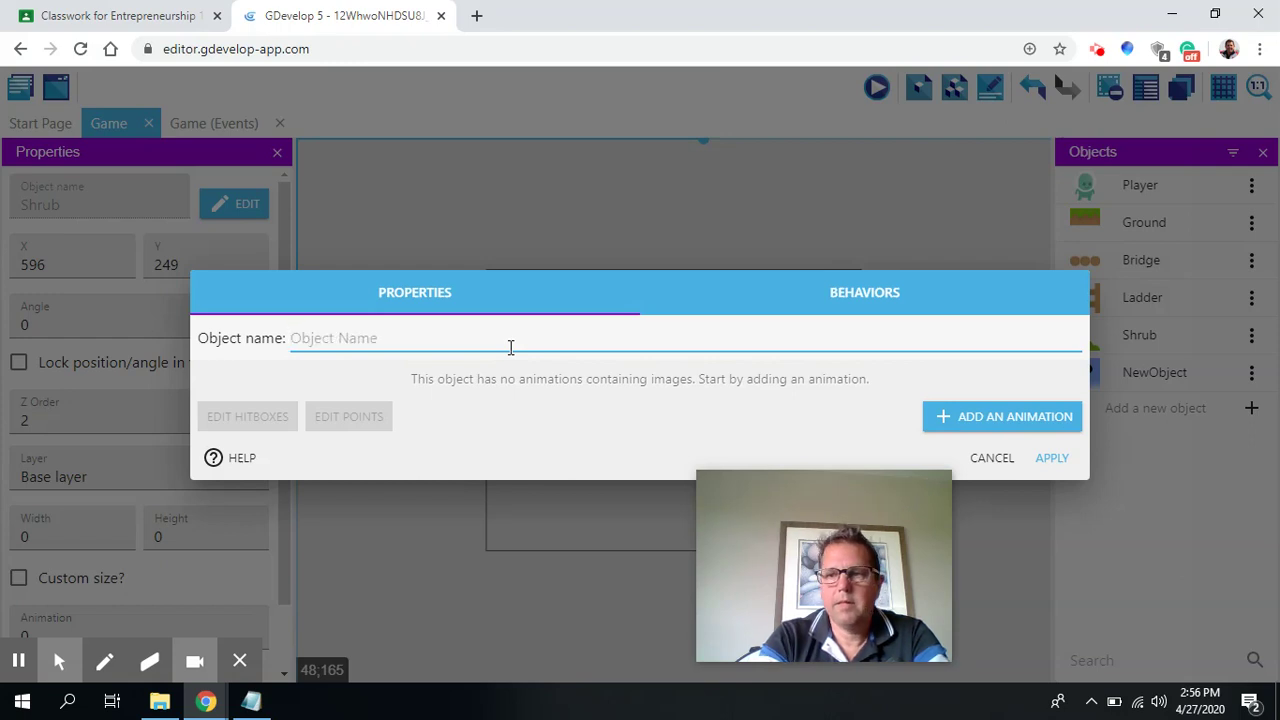
{"action": "left_click", "coordinate": [983, 466]}
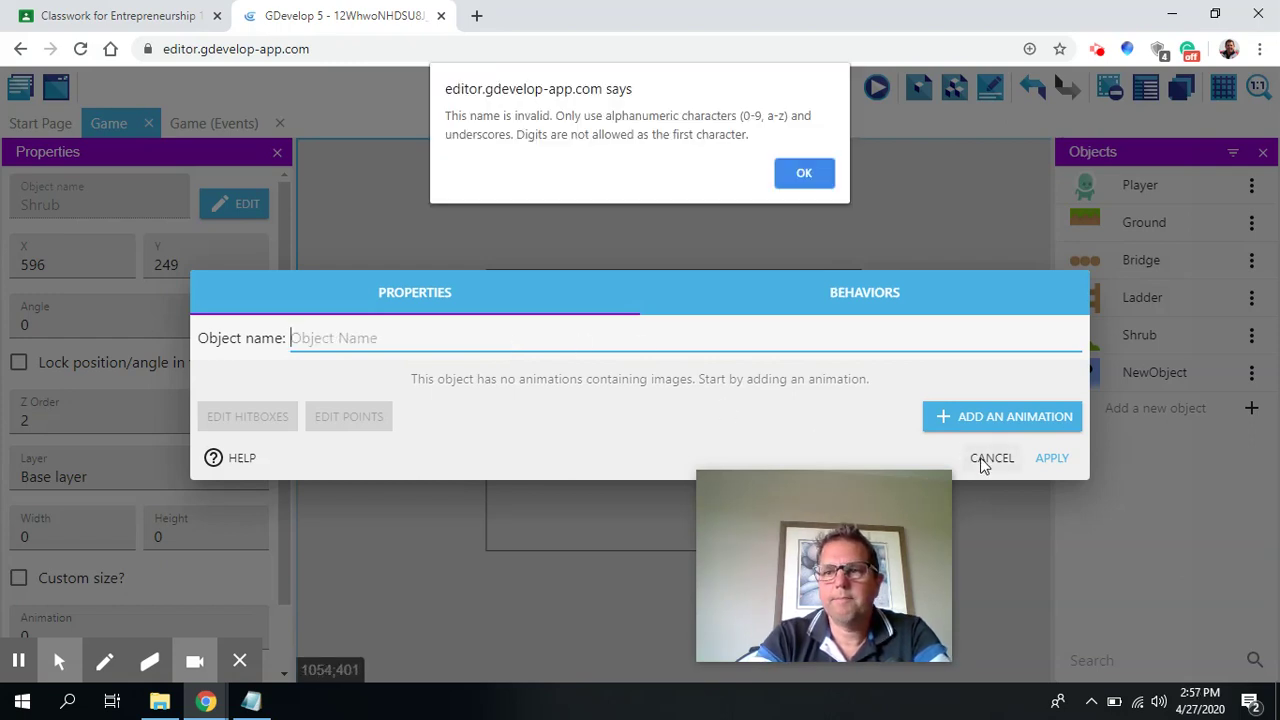
{"action": "left_click", "coordinate": [803, 175]}
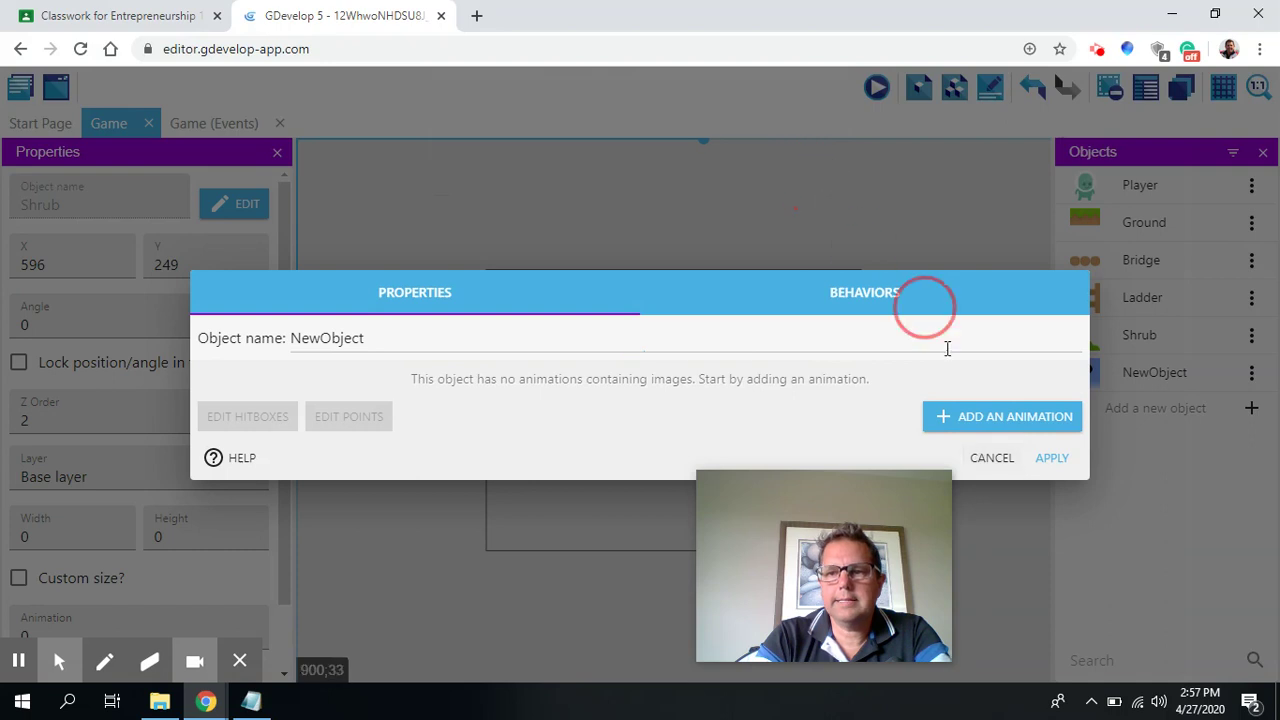
{"action": "left_click", "coordinate": [994, 455]}
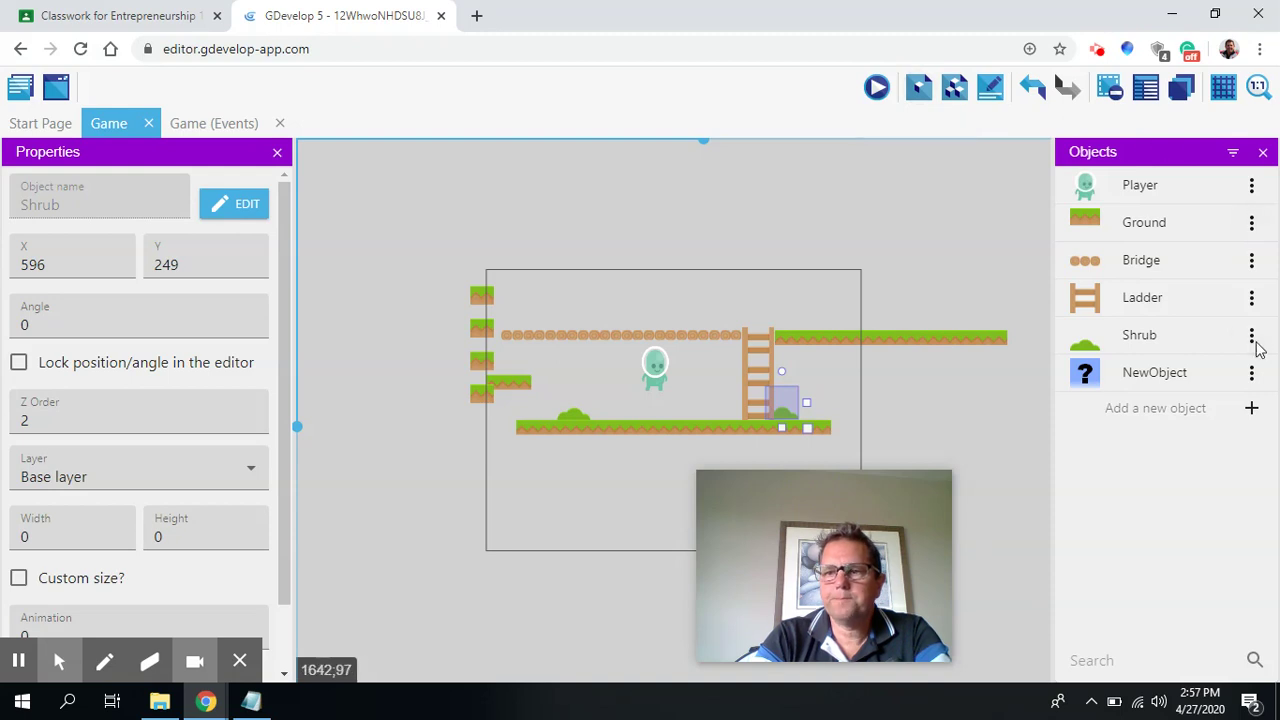
Step: Create a new Tiled Sprite object and name it Background
{"action": "left_click", "coordinate": [1252, 409]}
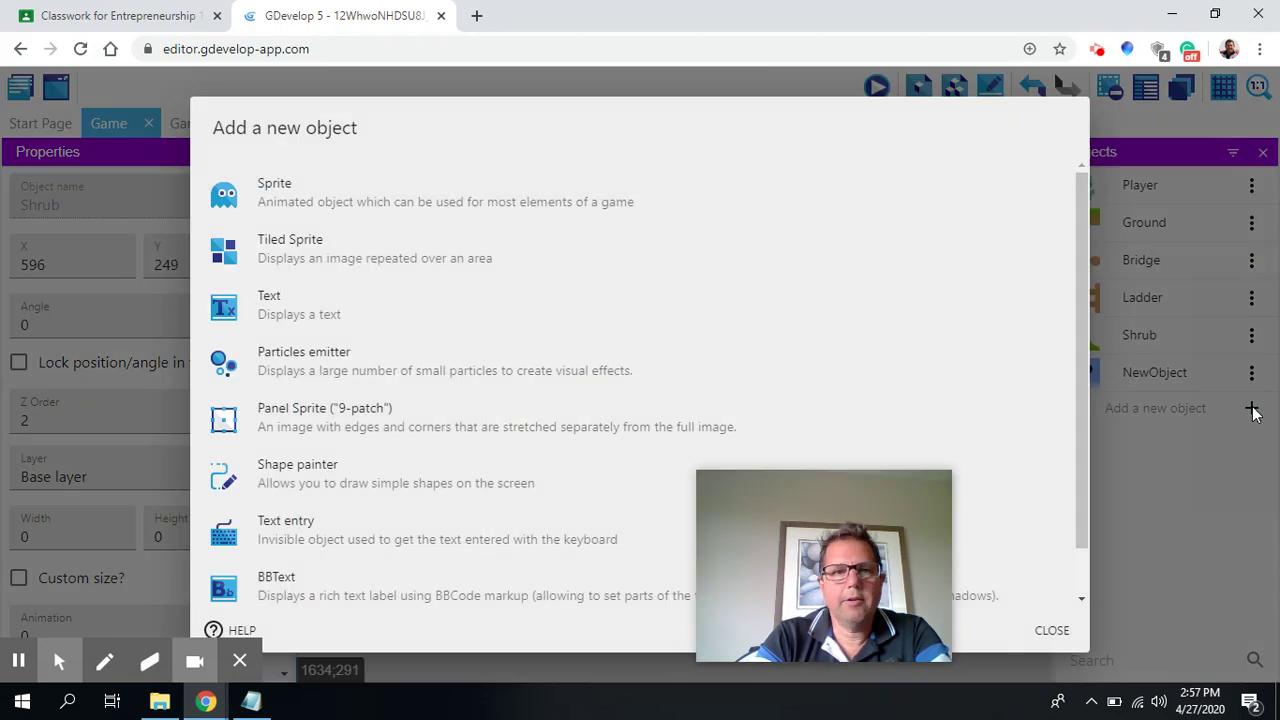
{"action": "left_click_drag", "start_coordinate": [1082, 265], "coordinate": [1073, 321]}
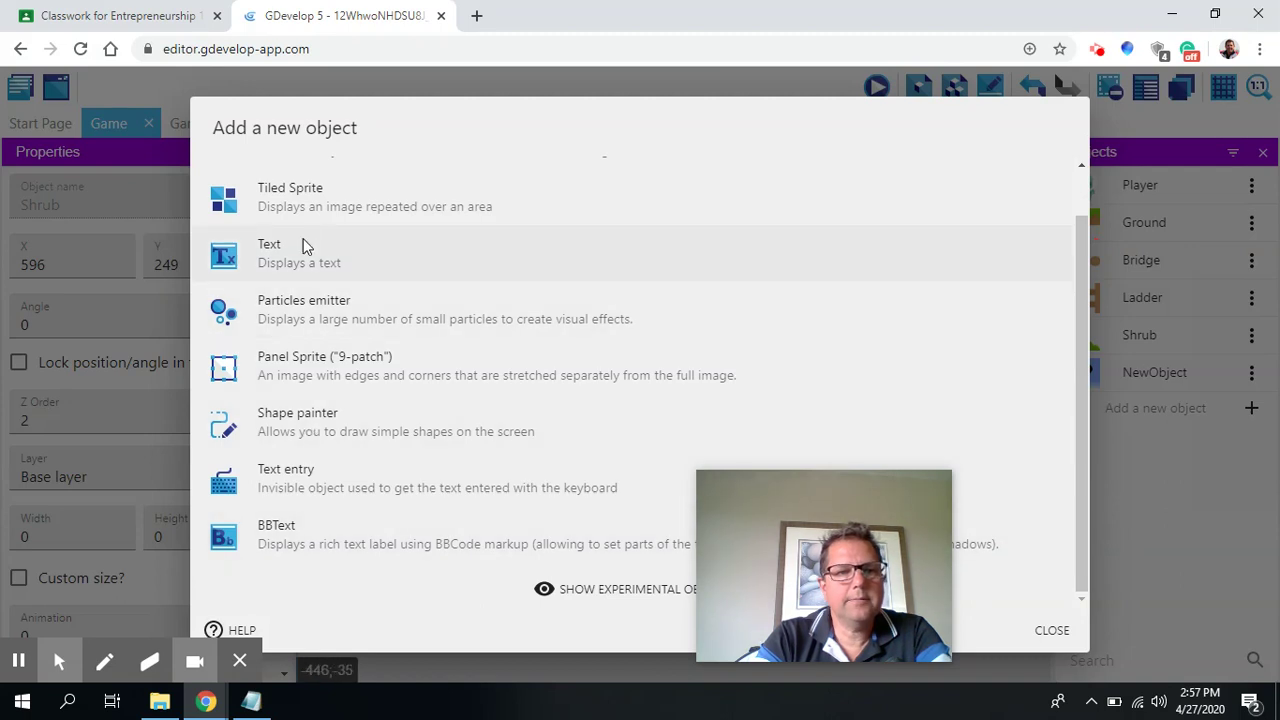
{"action": "left_click", "coordinate": [291, 210]}
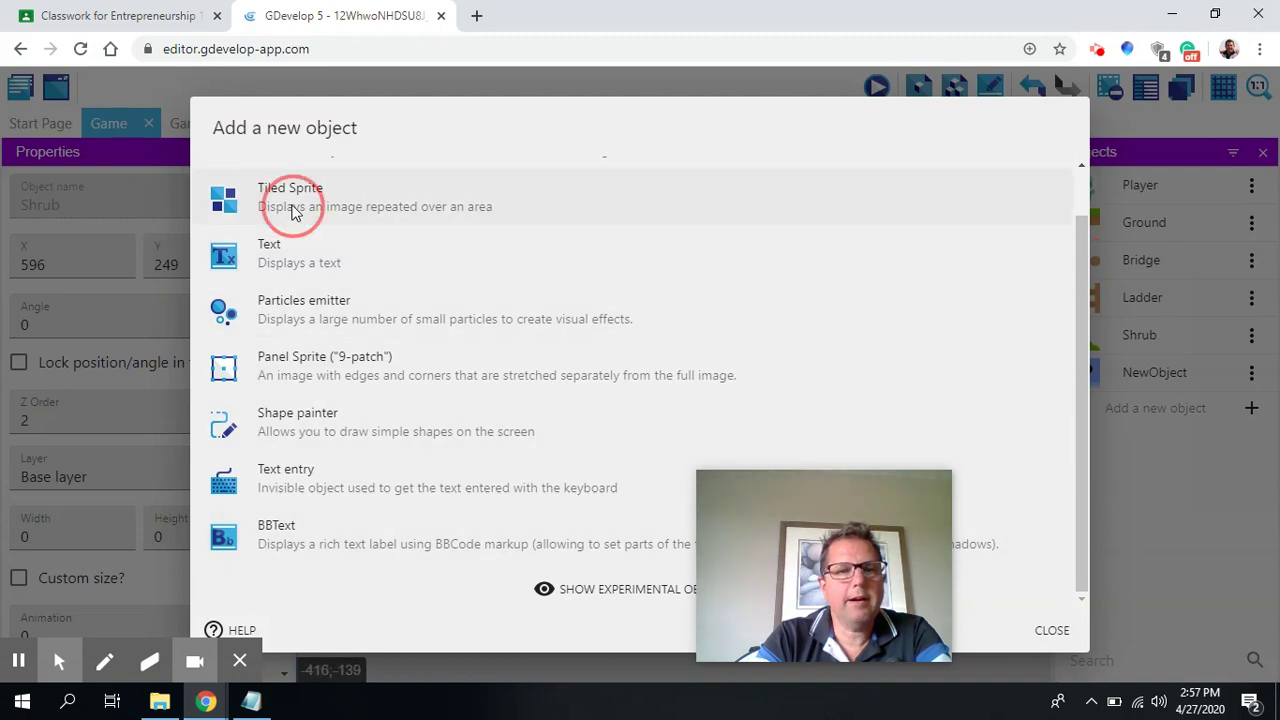
{"action": "left_click", "coordinate": [391, 310]}
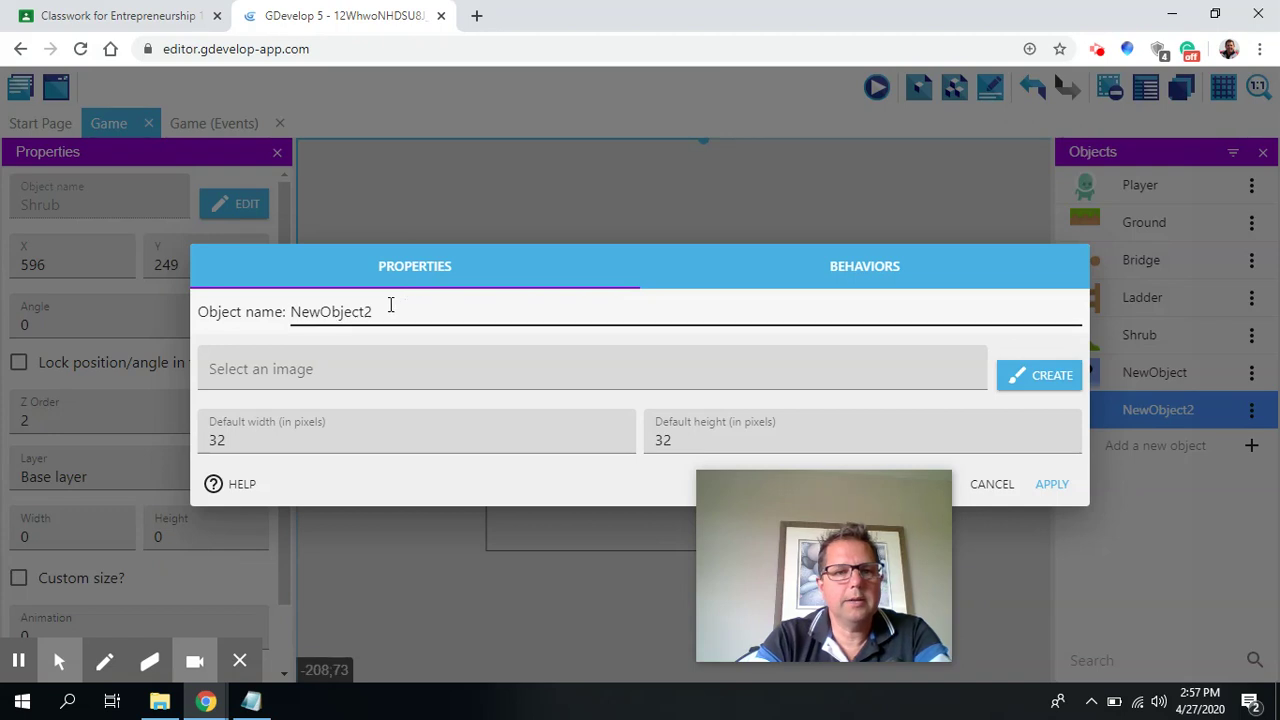
{"action": "key", "text": "BackSpace"}
{"action": "key", "text": "BackSpace"}
{"action": "key", "text": "BackSpace"}
{"action": "key", "text": "BackSpace"}
{"action": "key", "text": "BackSpace"}
{"action": "key", "text": "BackSpace"}
{"action": "key", "text": "BackSpace"}
{"action": "key", "text": "BackSpace"}
{"action": "key", "text": "BackSpace"}
{"action": "key", "text": "BackSpace"}
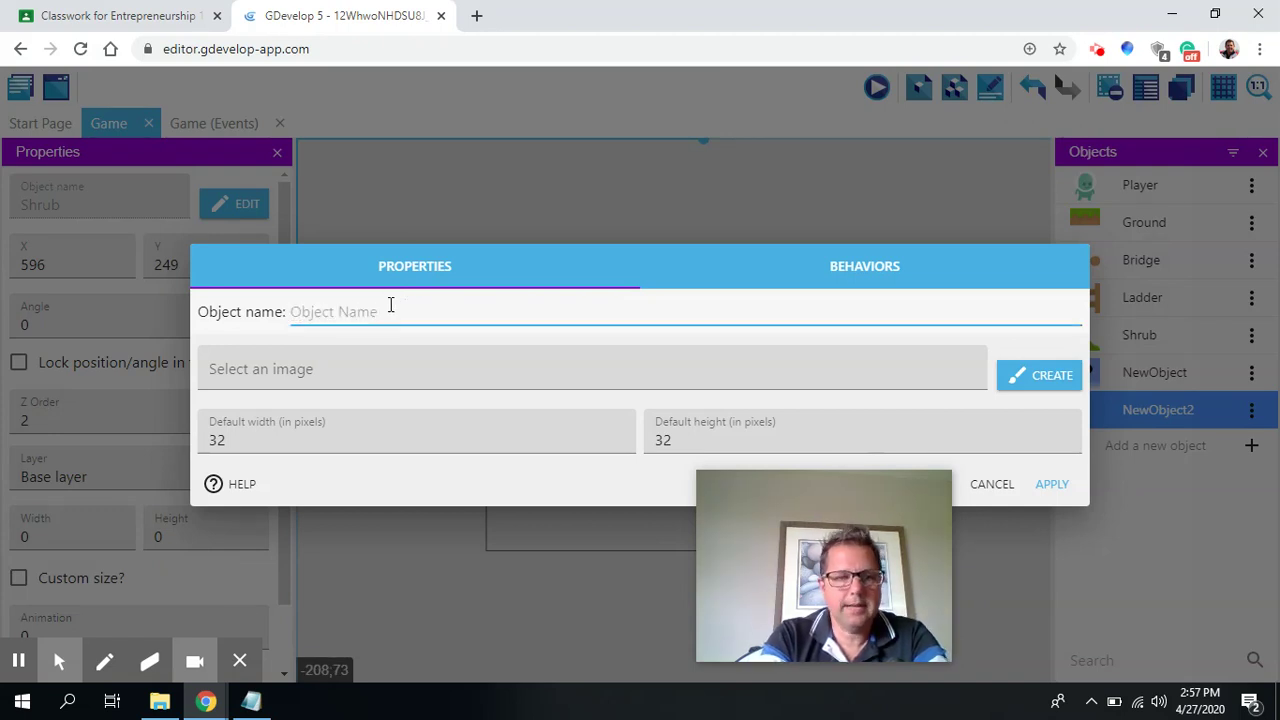
{"action": "type", "text": "Back"}
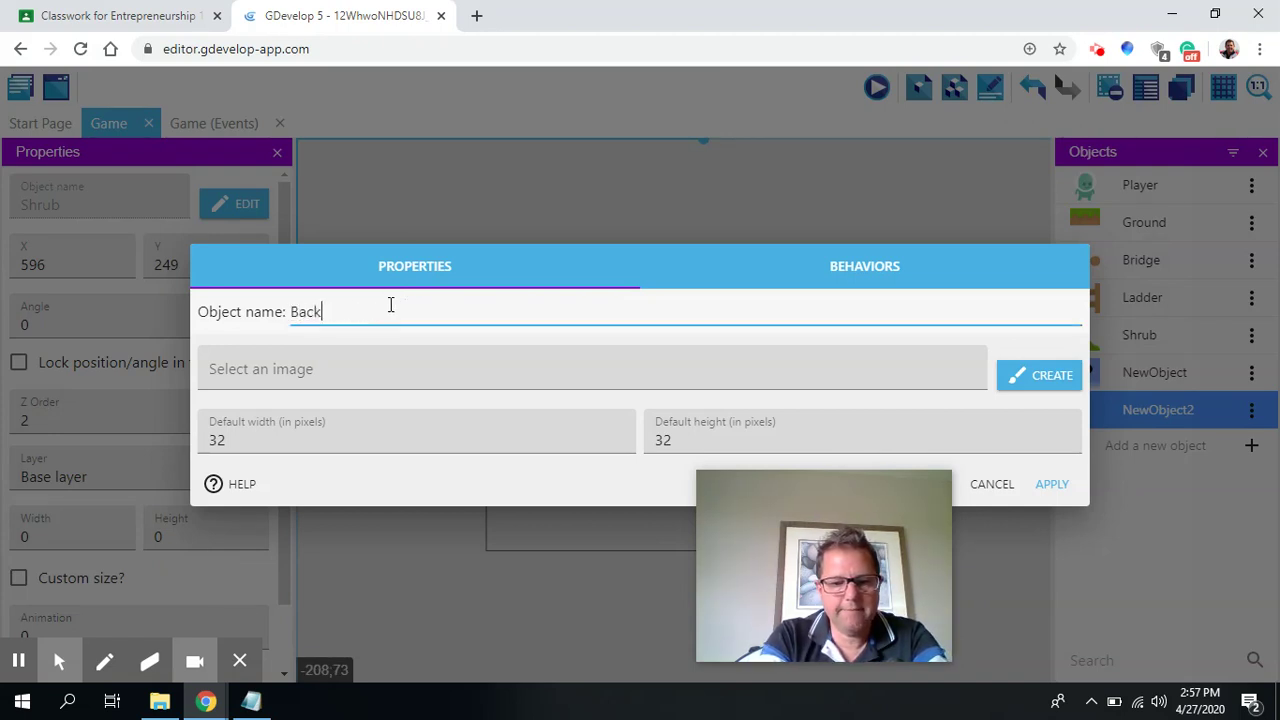
{"action": "type", "text": "ground"}
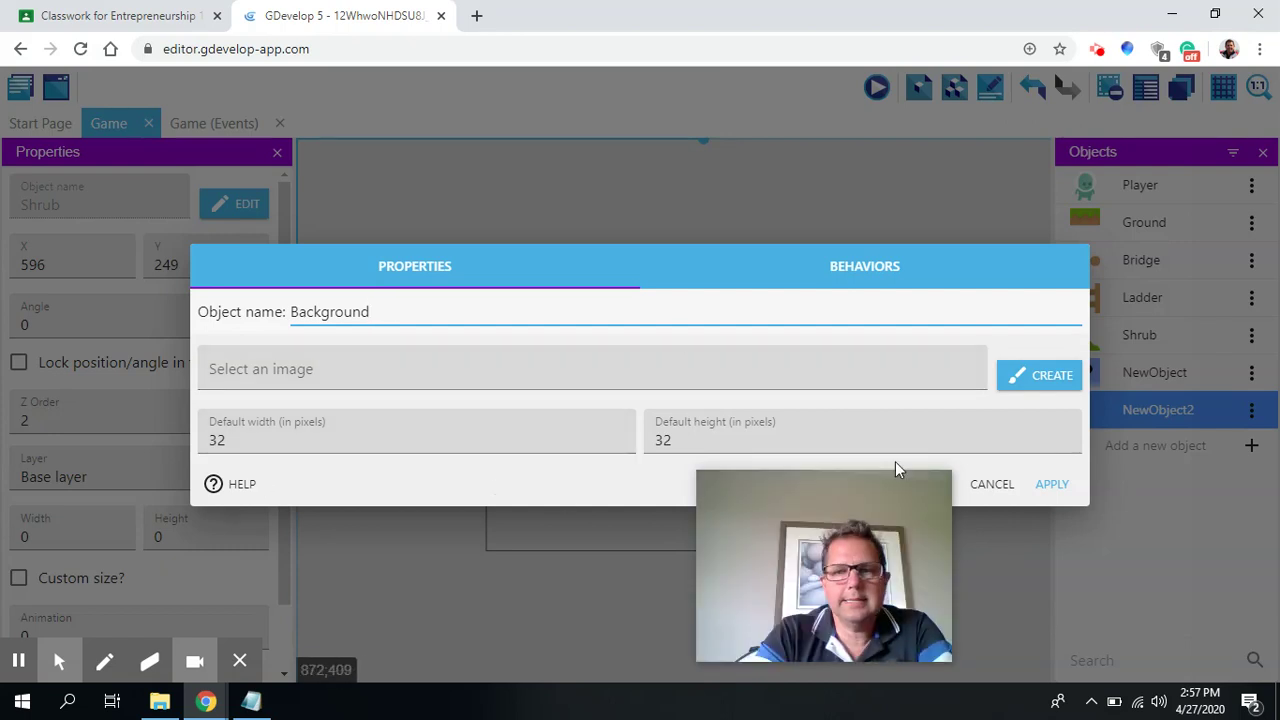
{"action": "left_click", "coordinate": [1040, 376]}
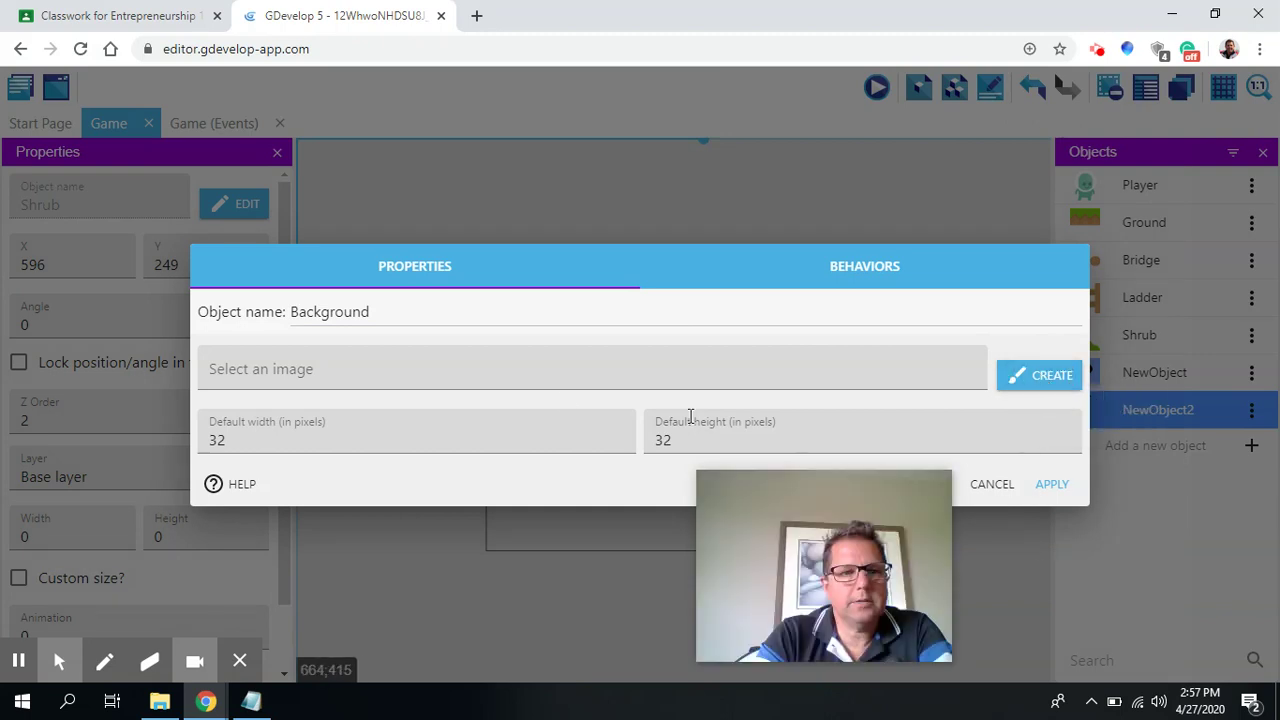
Step: Choose the castleCenter image from the library for the Background tiled sprite
{"action": "left_click", "coordinate": [555, 372]}
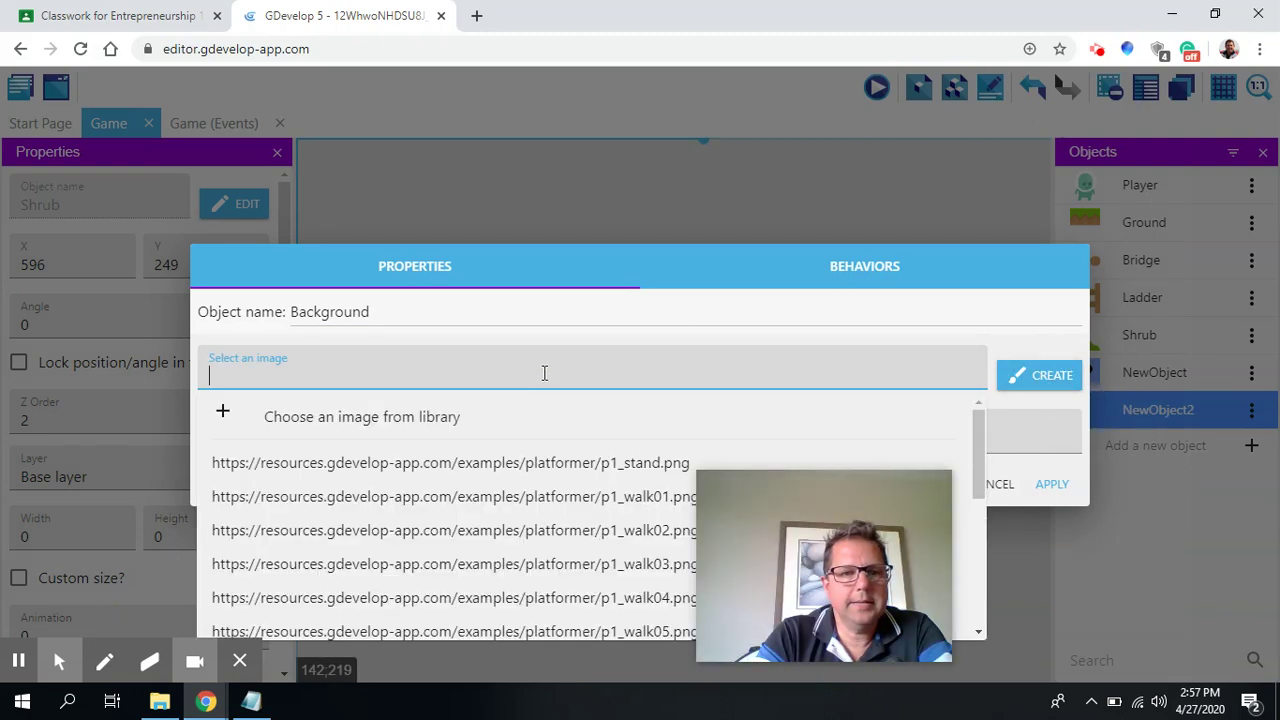
{"action": "left_click", "coordinate": [418, 418]}
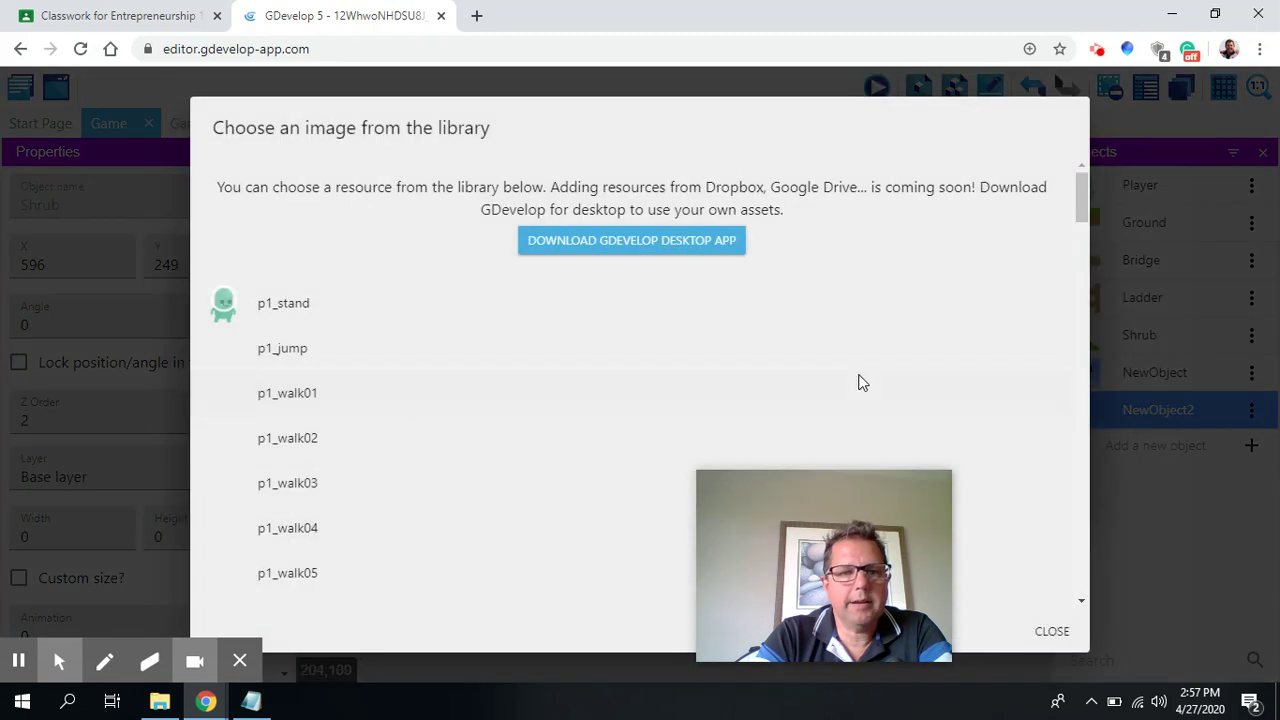
{"action": "left_click_drag", "start_coordinate": [1080, 212], "coordinate": [1087, 396]}
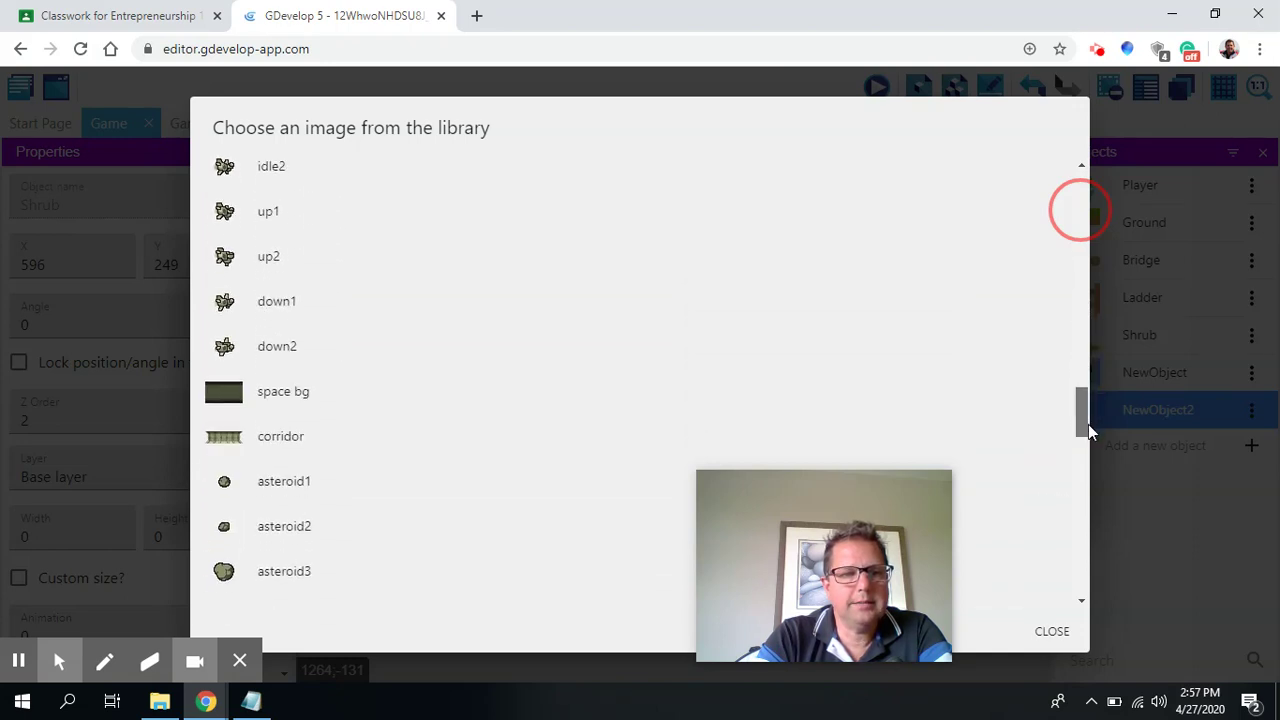
{"action": "left_click_drag", "start_coordinate": [1088, 424], "coordinate": [1088, 290]}
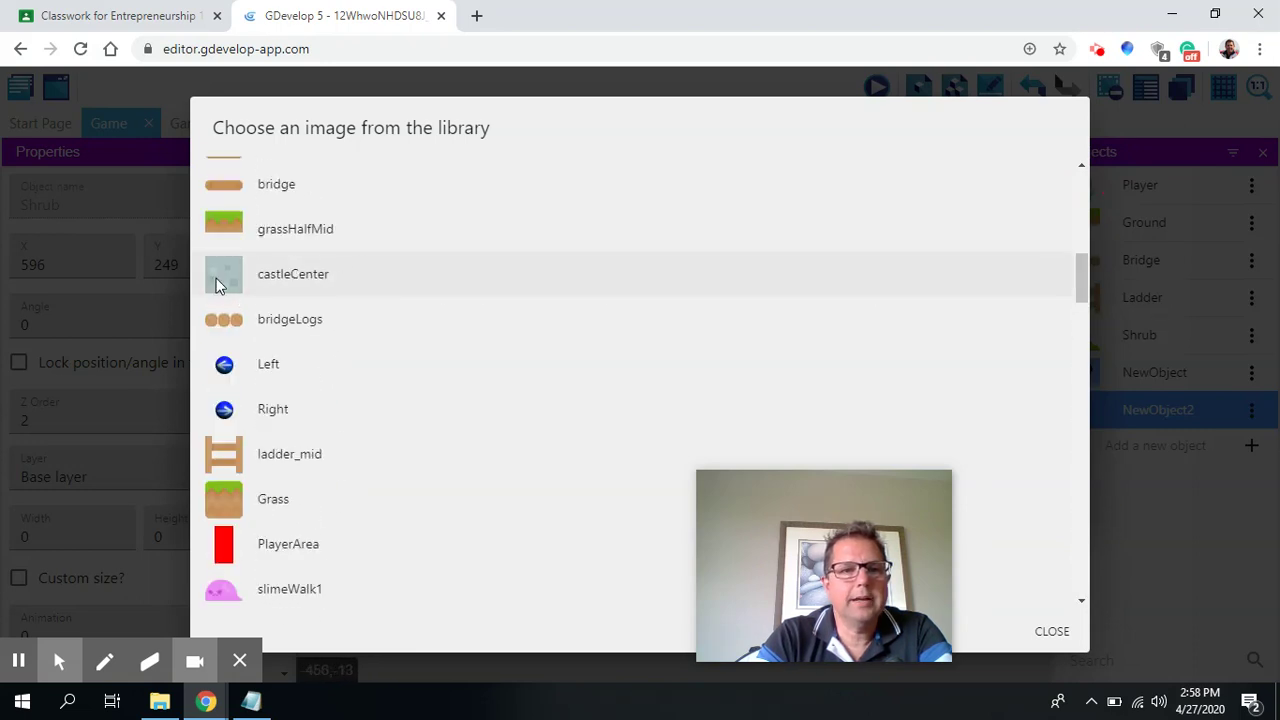
{"action": "left_click", "coordinate": [267, 284]}
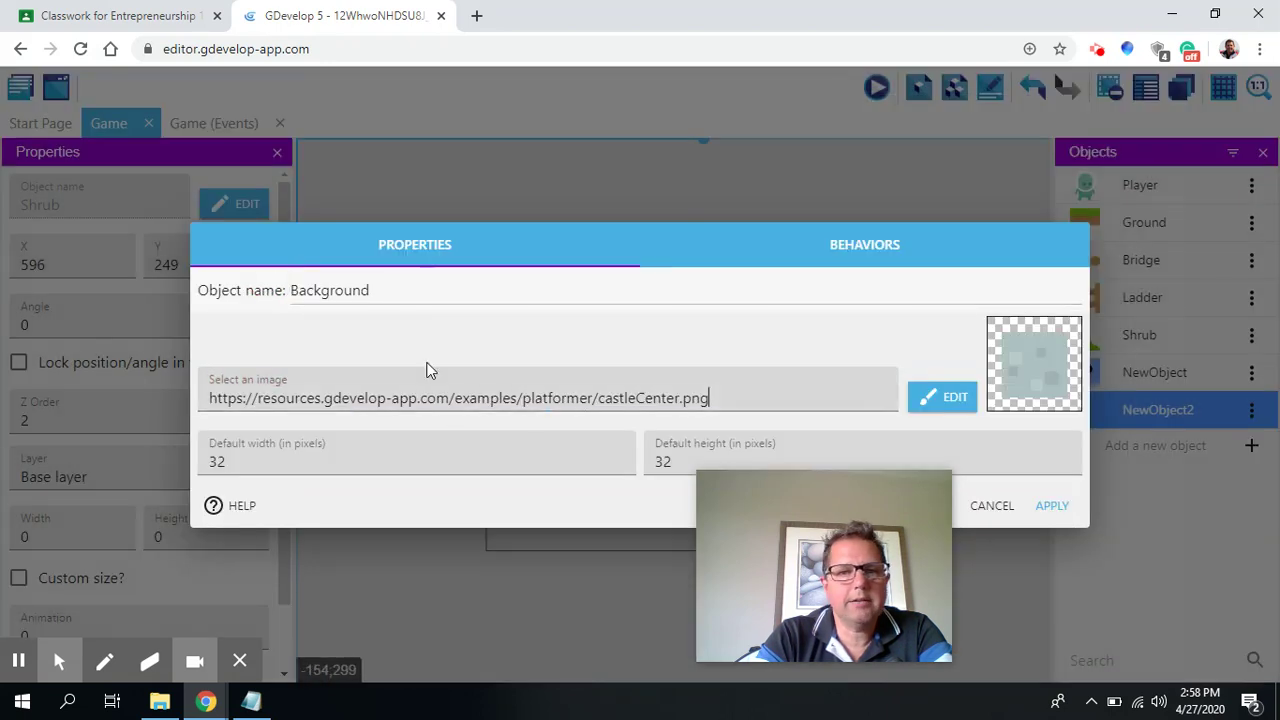
Step: Apply the Background object and set the shrub instance's Z Order to 0
{"action": "left_click", "coordinate": [1050, 509]}
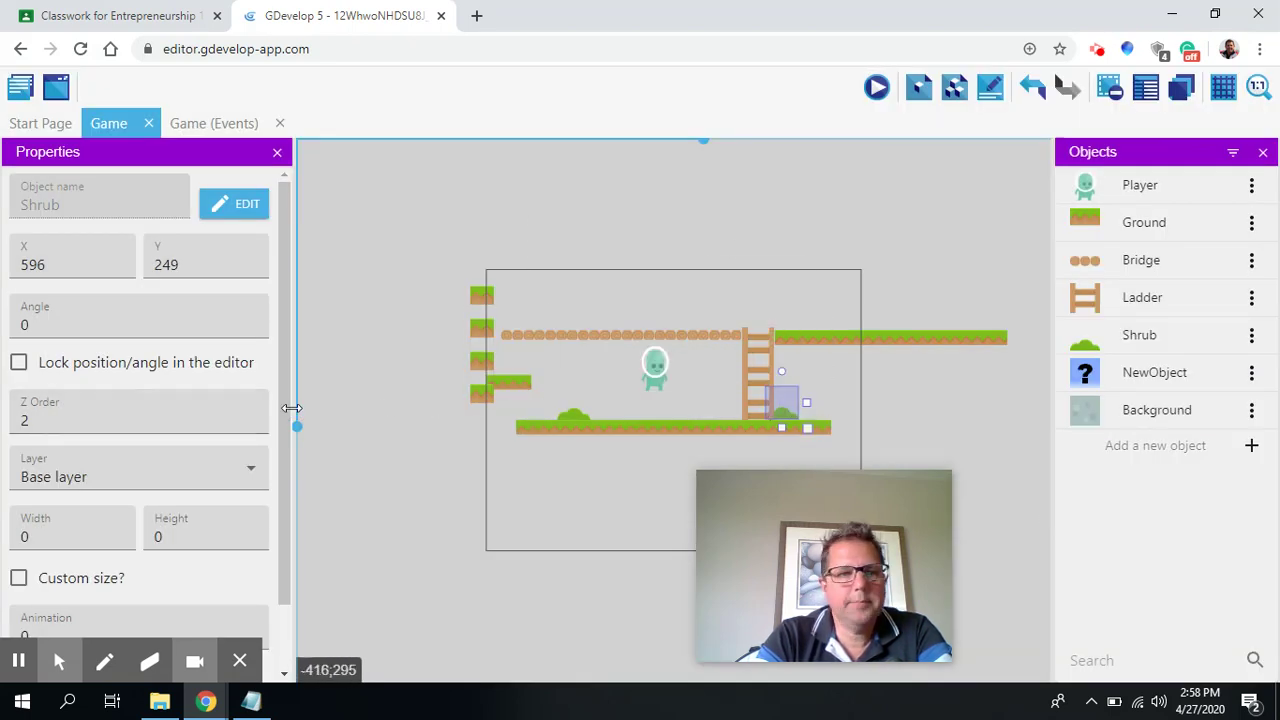
{"action": "left_click", "coordinate": [37, 421]}
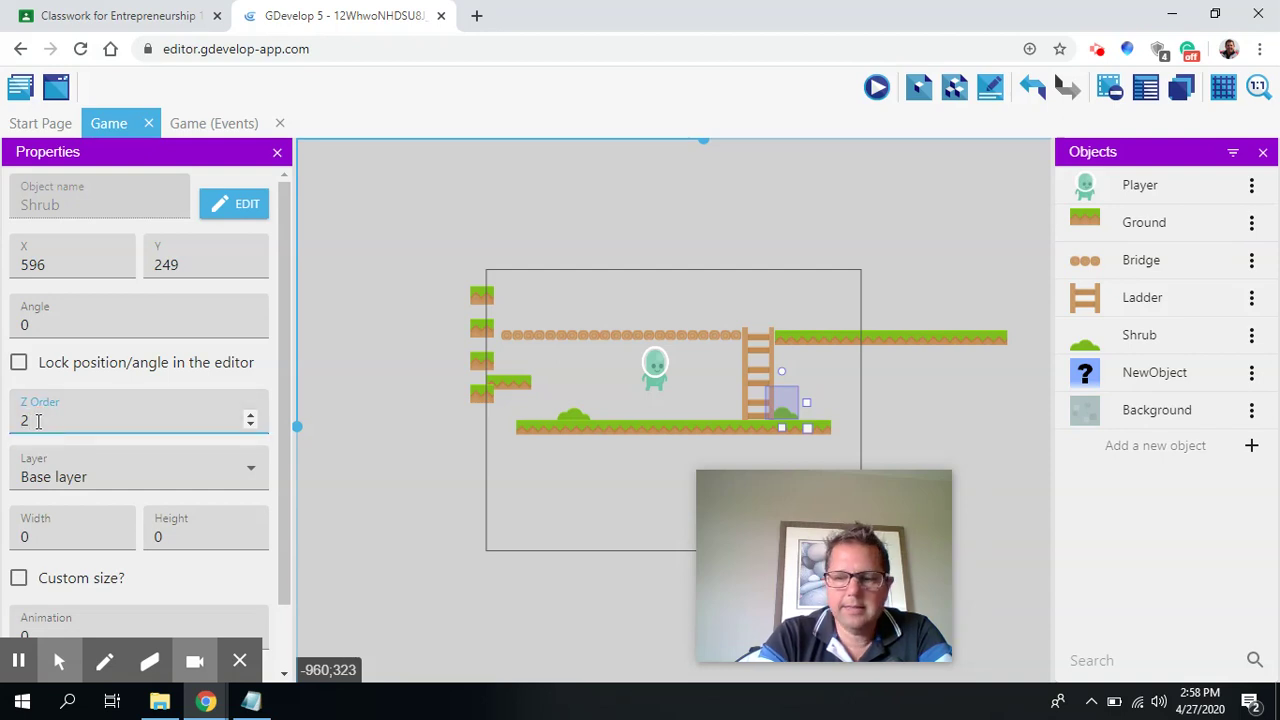
{"action": "key", "text": "BackSpace"}
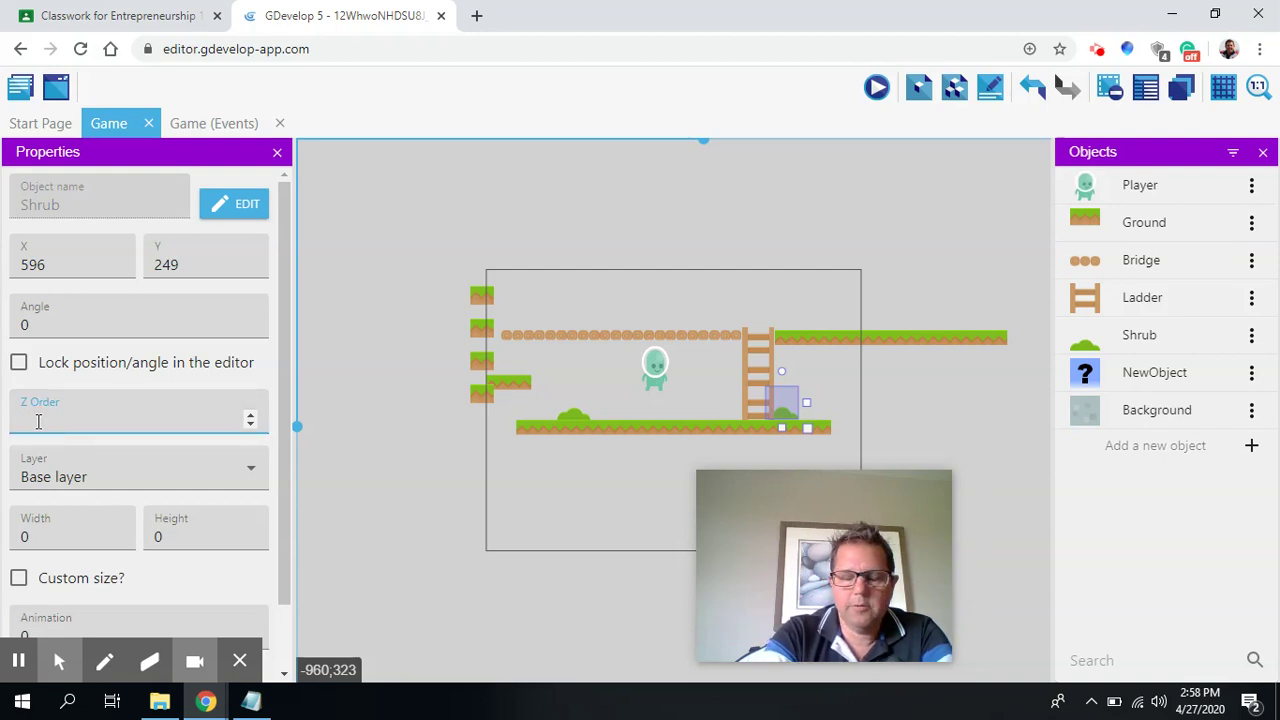
{"action": "type", "text": "0"}
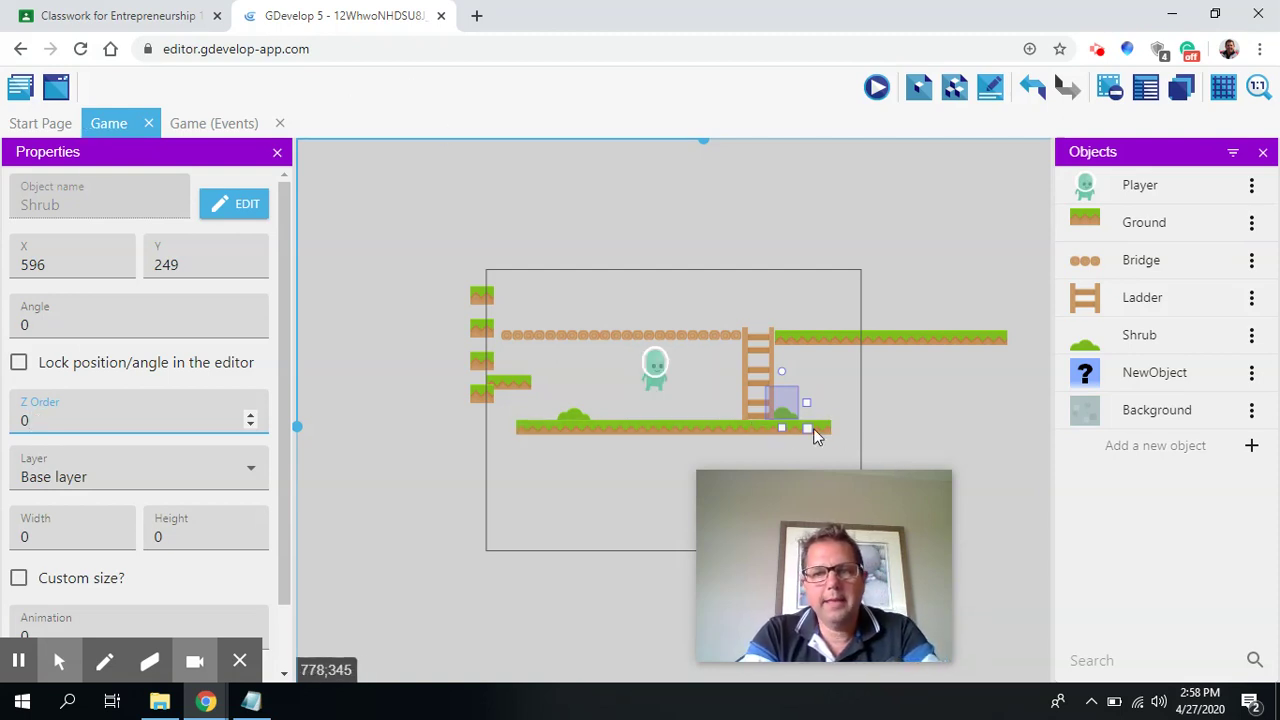
Step: Enlarge and move the shrub instance, then delete it from the scene
{"action": "left_click_drag", "start_coordinate": [806, 427], "coordinate": [1131, 707]}
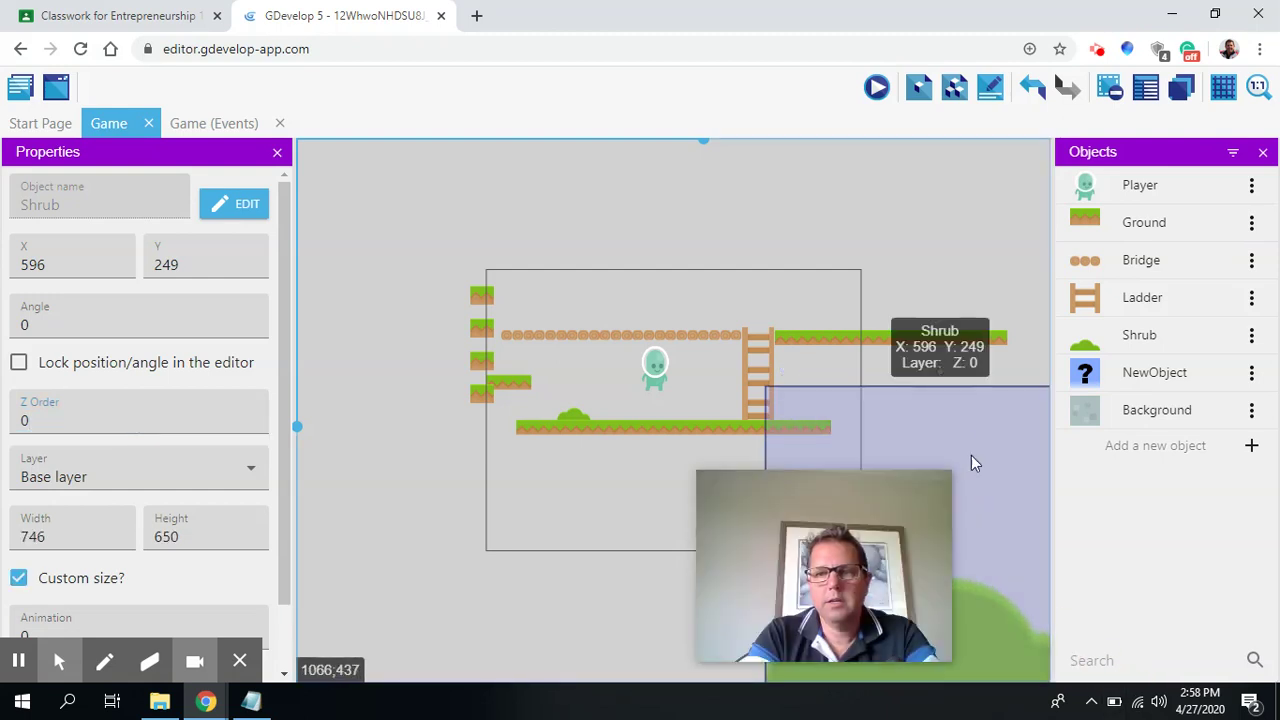
{"action": "left_click_drag", "start_coordinate": [946, 430], "coordinate": [744, 281]}
{"action": "key", "text": "Delete"}
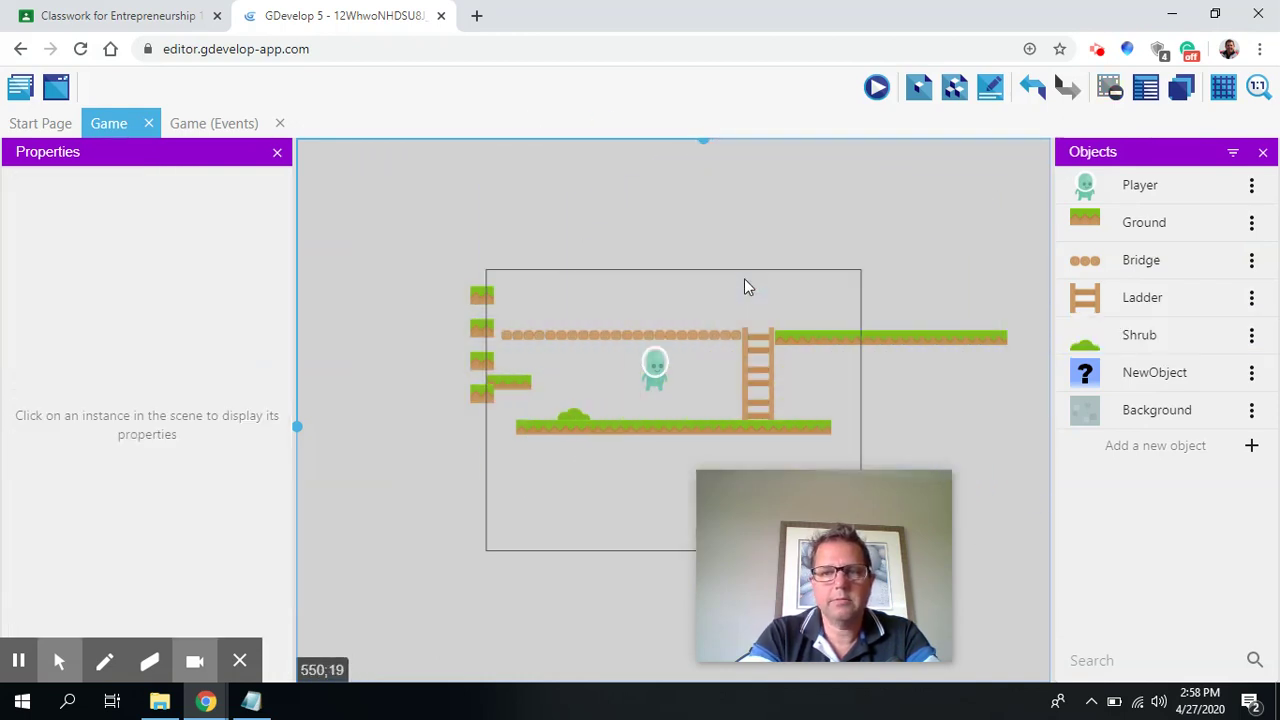
{"action": "left_click", "coordinate": [1203, 410]}
Step: Drop a Background instance over the level and change its Z Order from 8 to 0
{"action": "left_click_drag", "start_coordinate": [1203, 410], "coordinate": [1153, 604]}
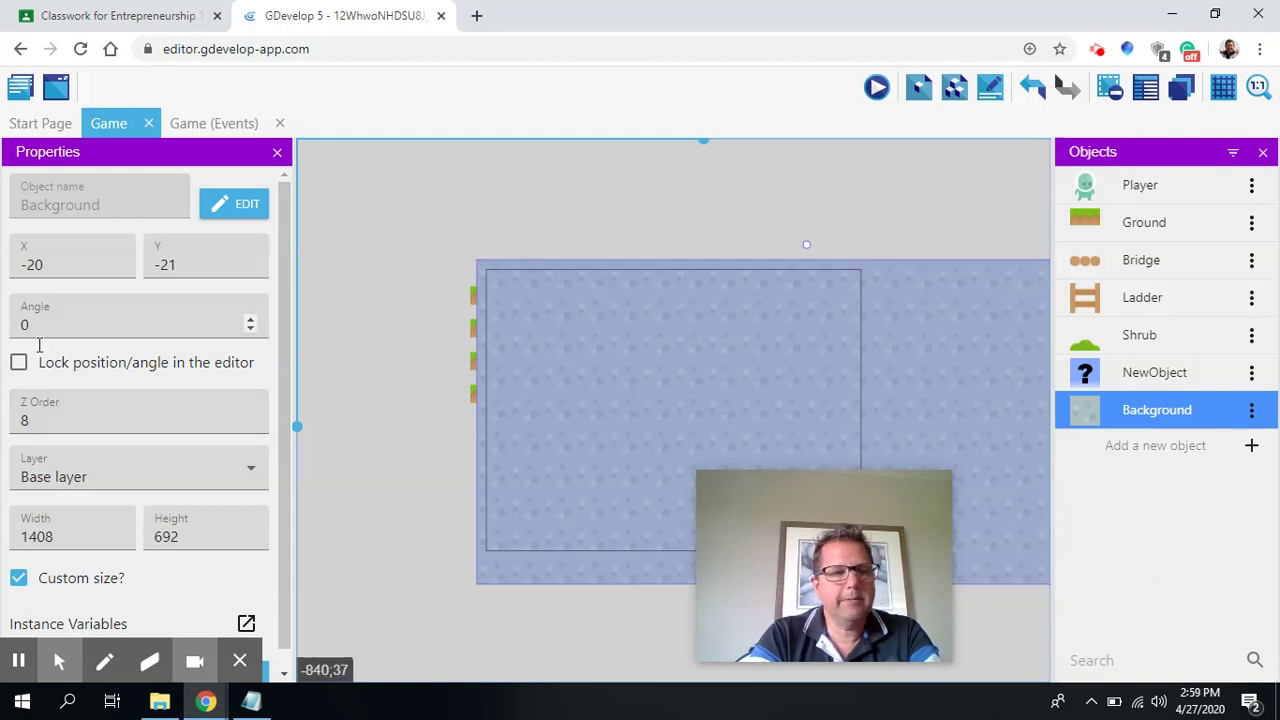
{"action": "left_click", "coordinate": [51, 421]}
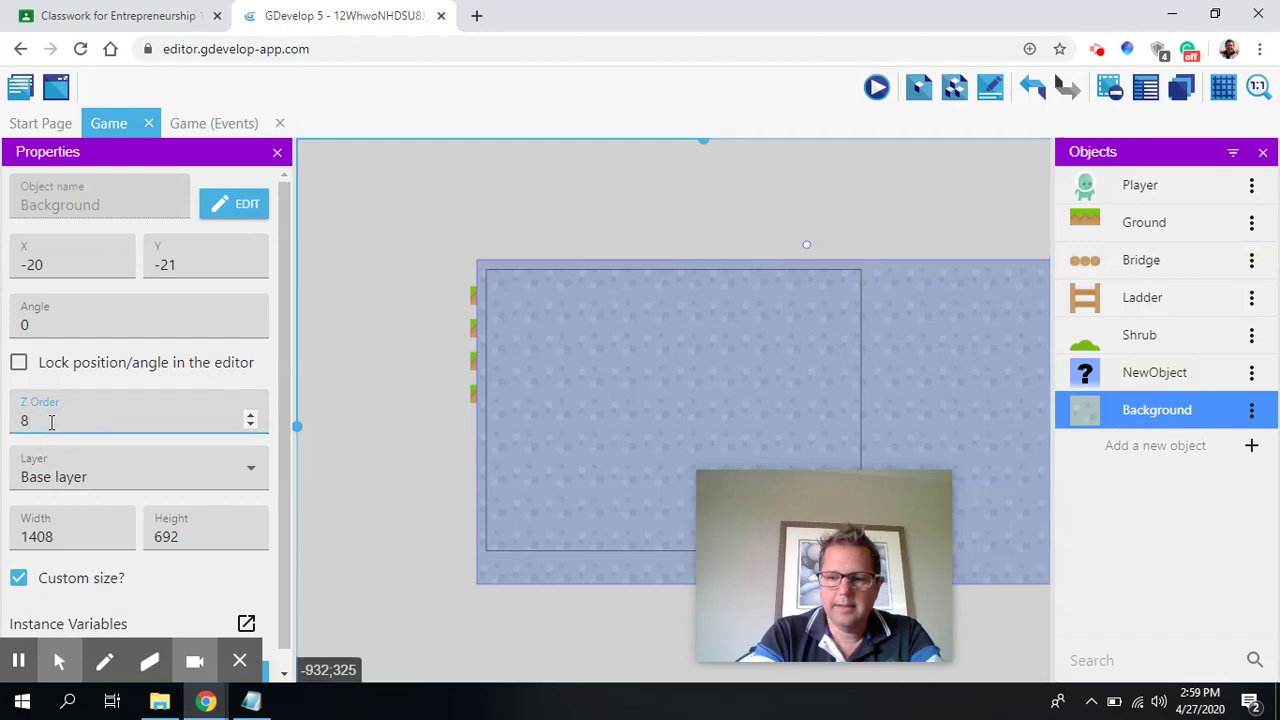
{"action": "key", "text": "BackSpace"}
{"action": "type", "text": "0"}
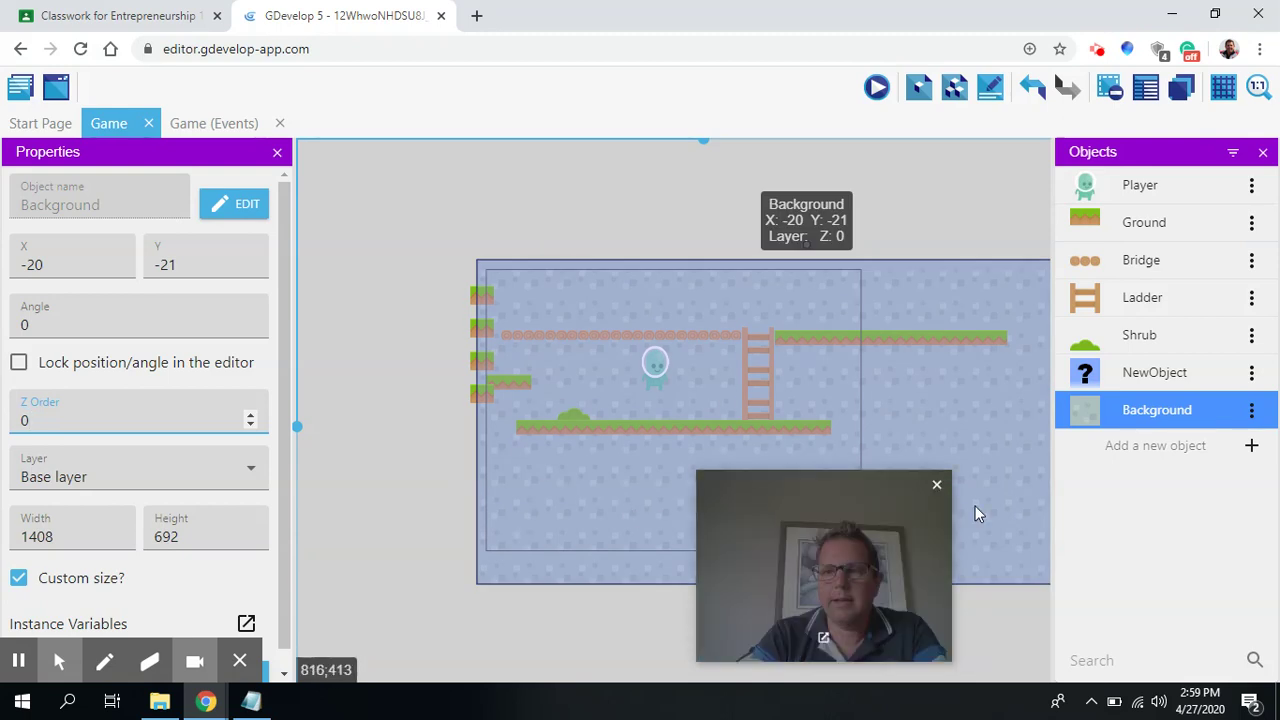
Step: Delete the unused imageless NewObject from the project, also removing its references in events
{"action": "left_click", "coordinate": [1250, 378]}
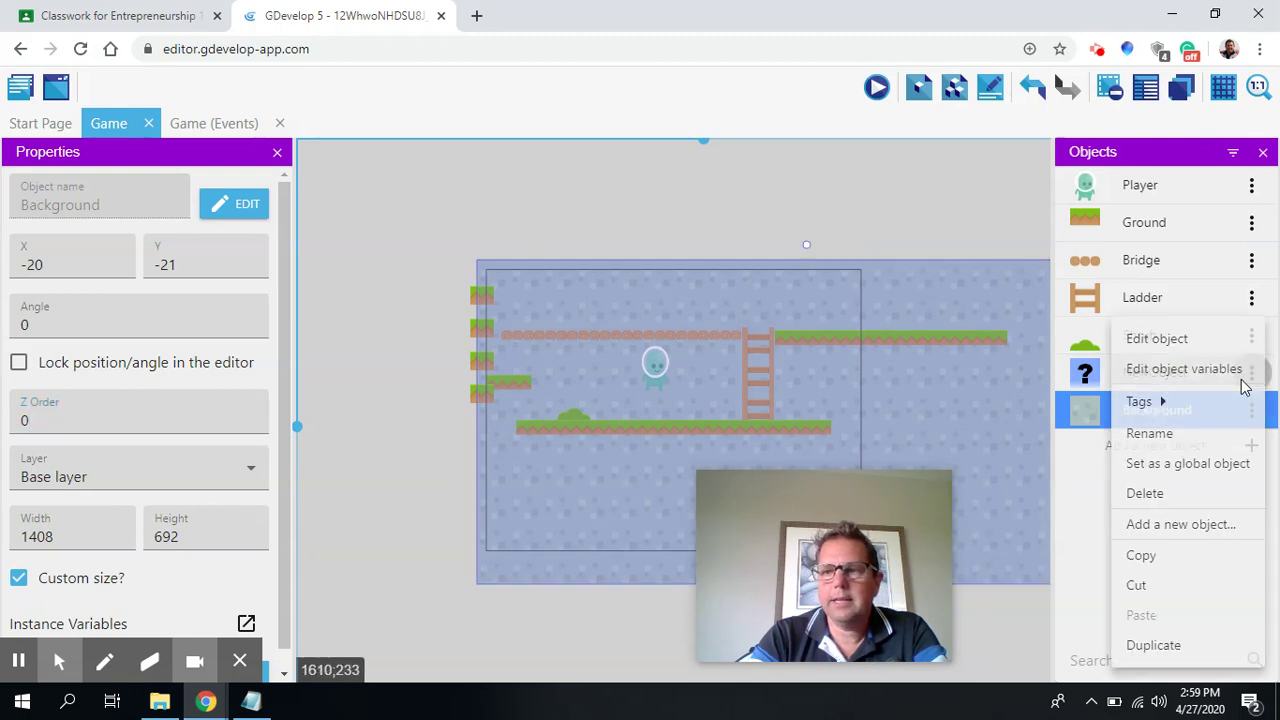
{"action": "left_click", "coordinate": [1145, 585]}
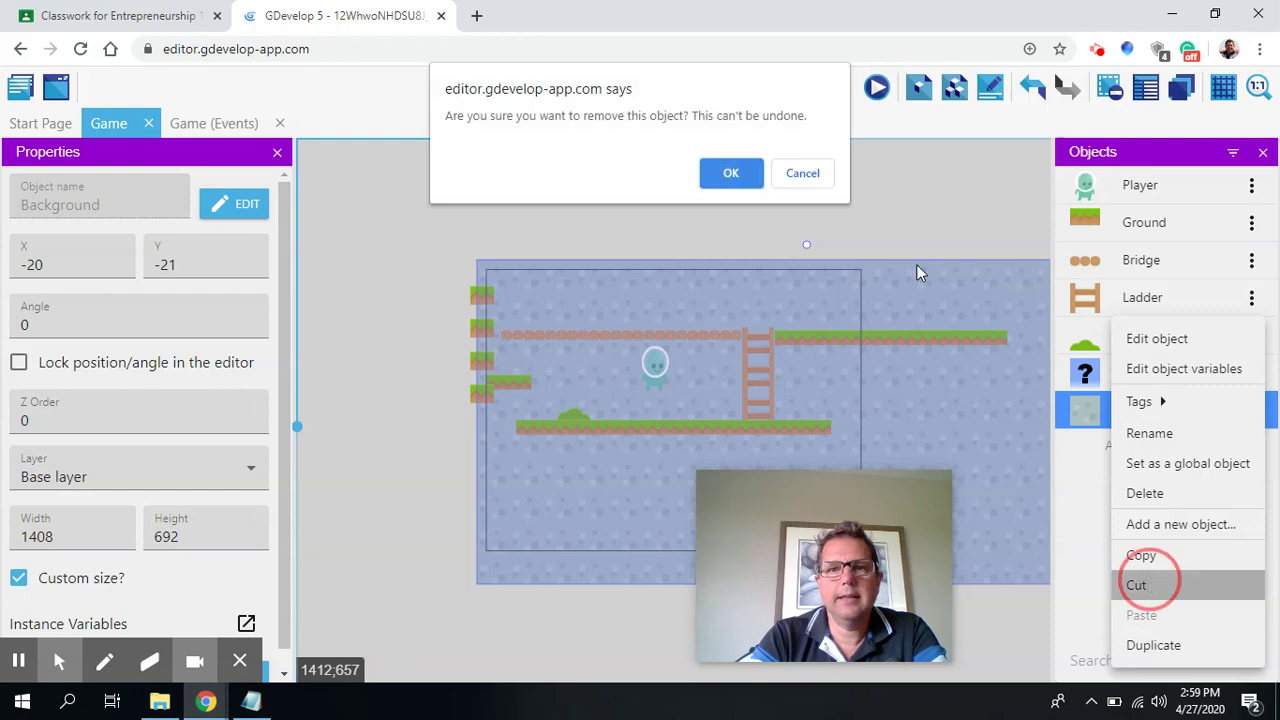
{"action": "left_click", "coordinate": [728, 176]}
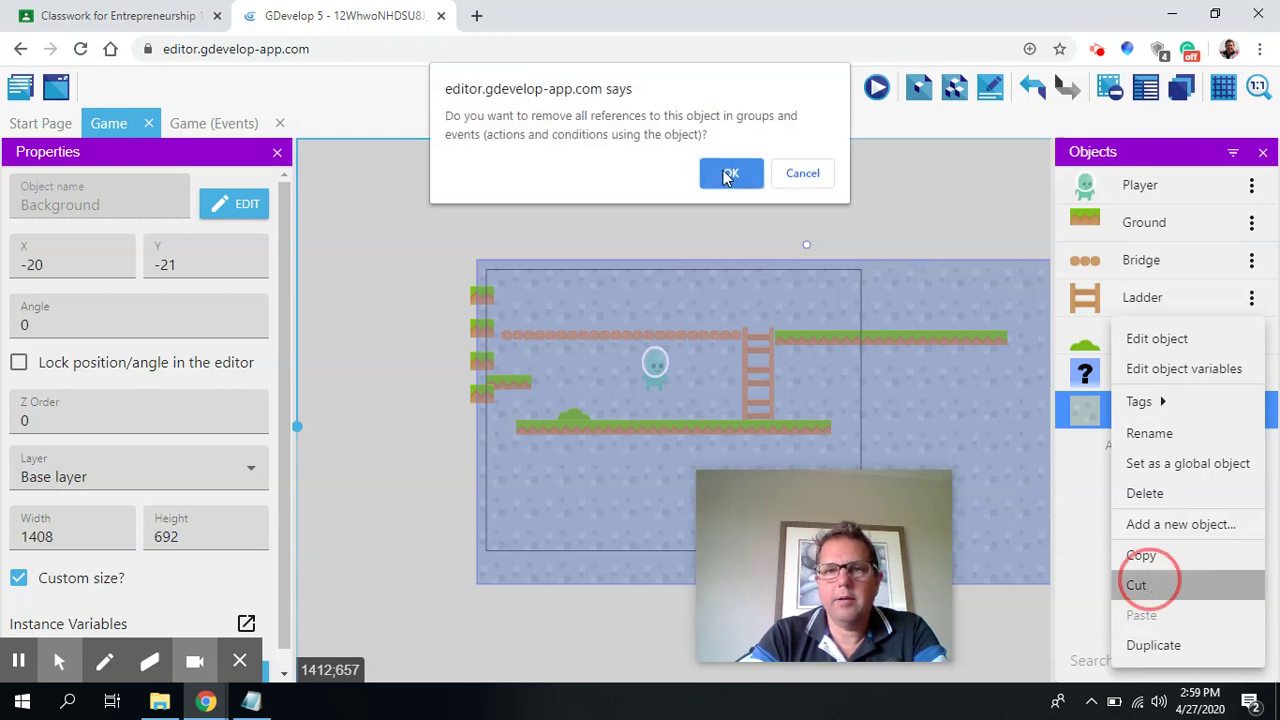
{"action": "left_click", "coordinate": [728, 176]}
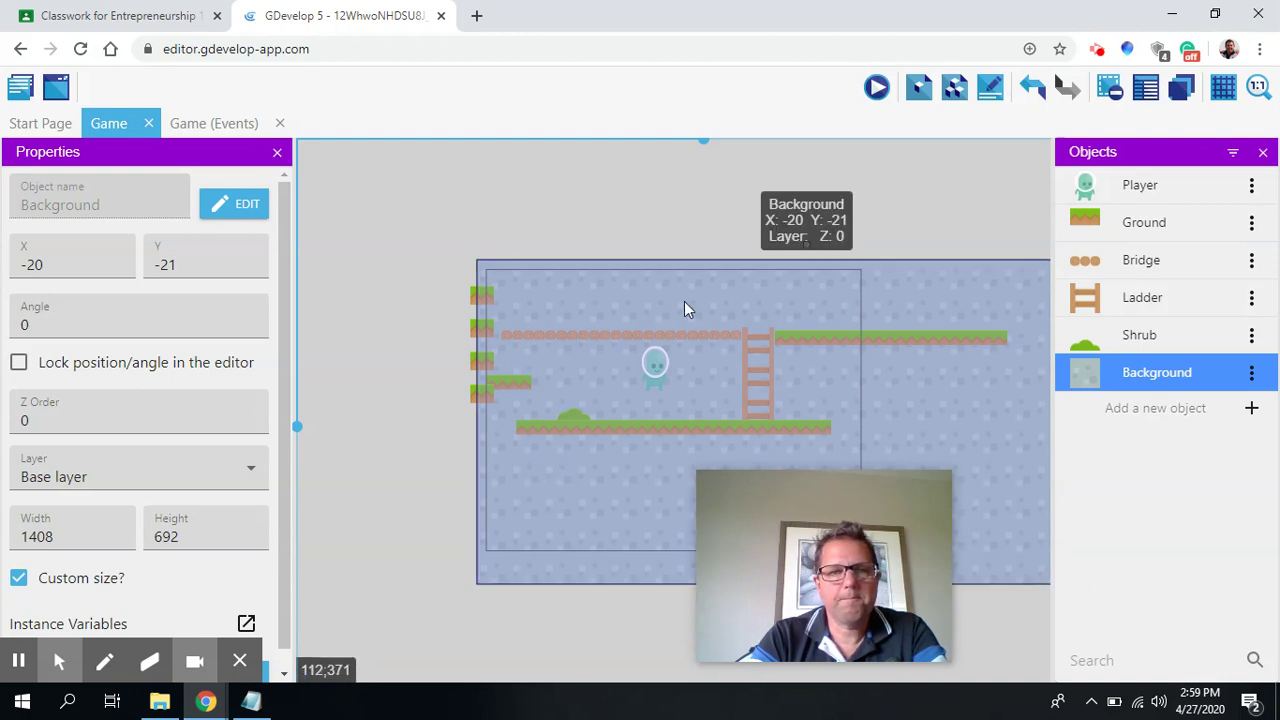
Step: Select the left Ground column and set its Z order to -1
{"action": "left_click", "coordinate": [482, 304]}
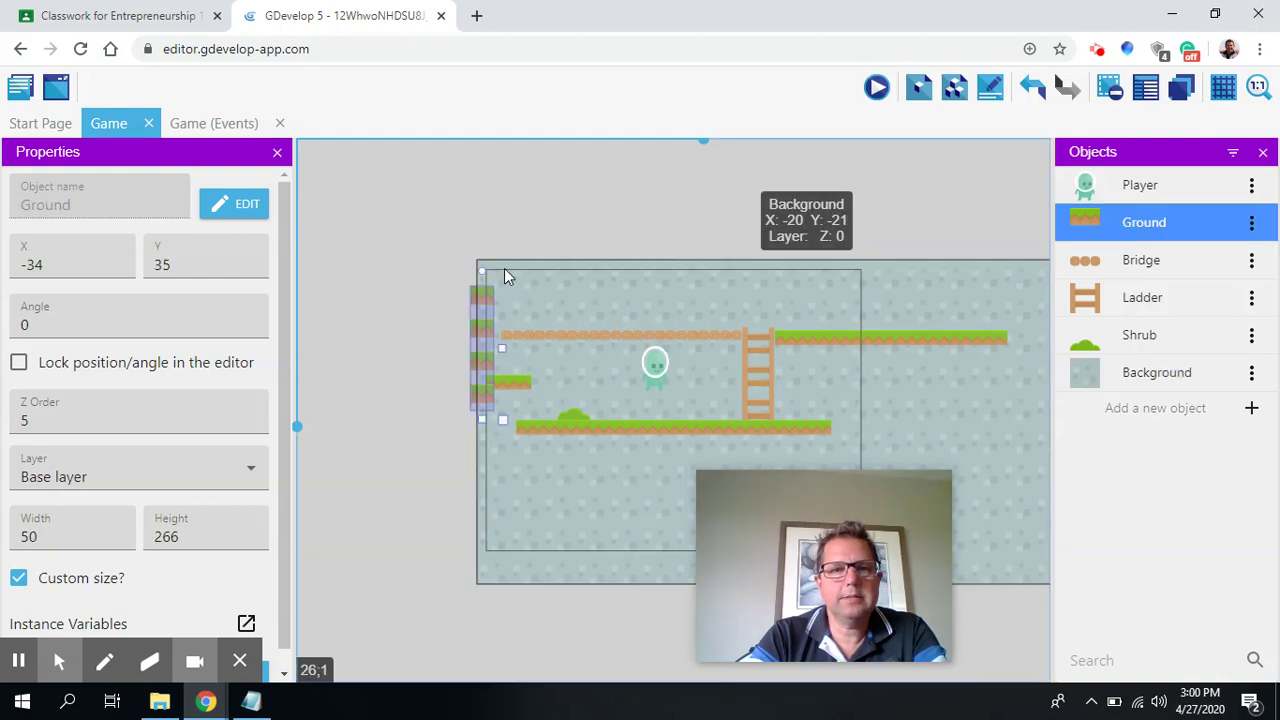
{"action": "left_click", "coordinate": [476, 347]}
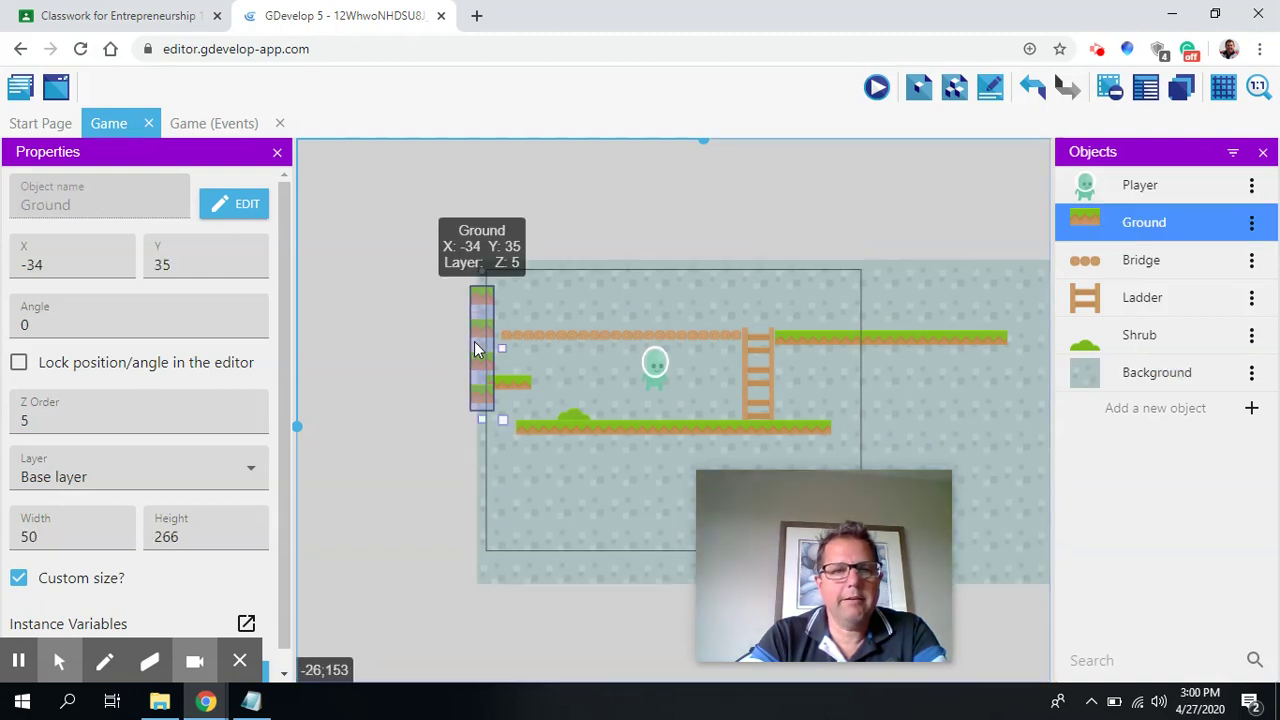
{"action": "left_click", "coordinate": [68, 423]}
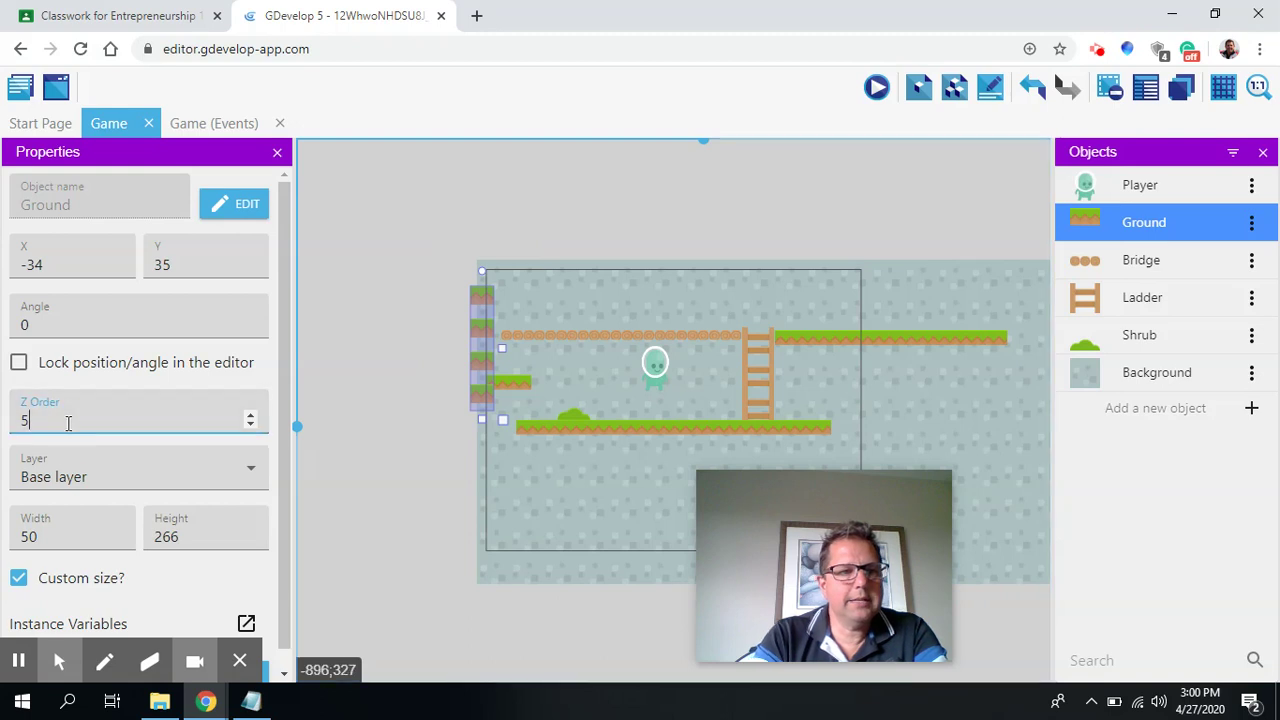
{"action": "key", "text": "BackSpace"}
{"action": "type", "text": "-1"}
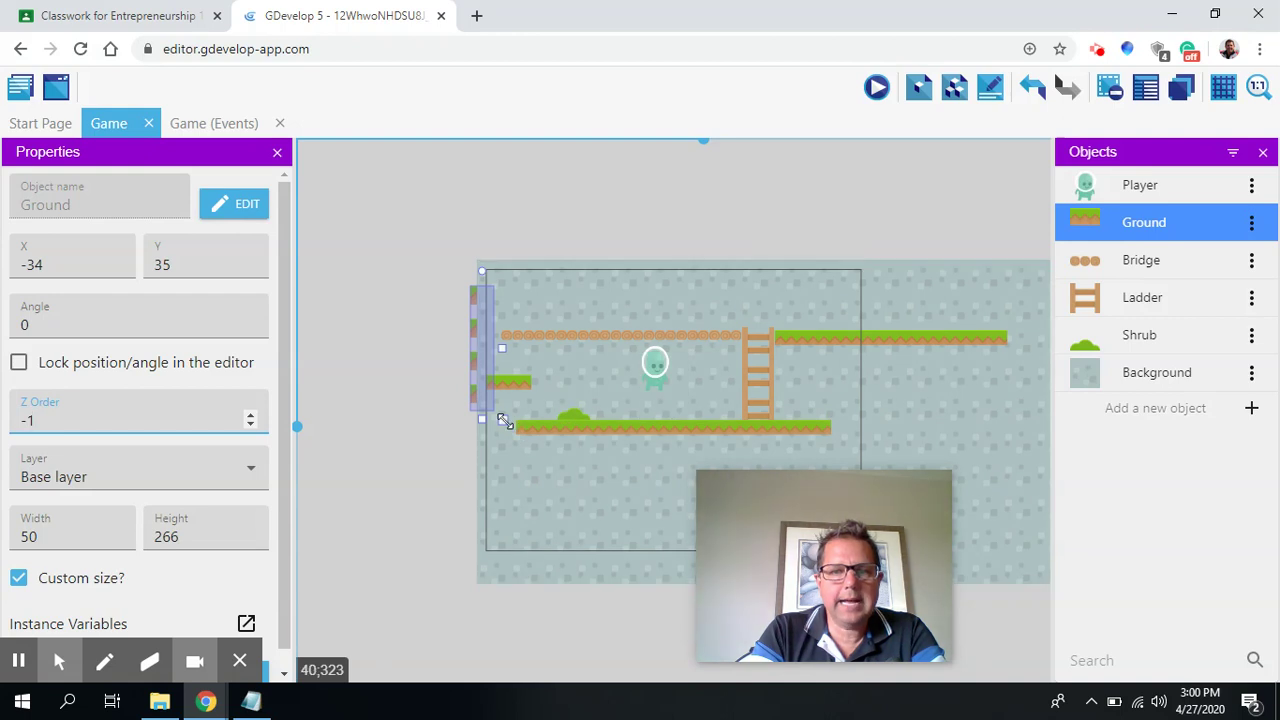
Step: Resize the left Ground wall to 68 by 508 and nudge it up to Y -25
{"action": "left_click_drag", "start_coordinate": [505, 421], "coordinate": [511, 540]}
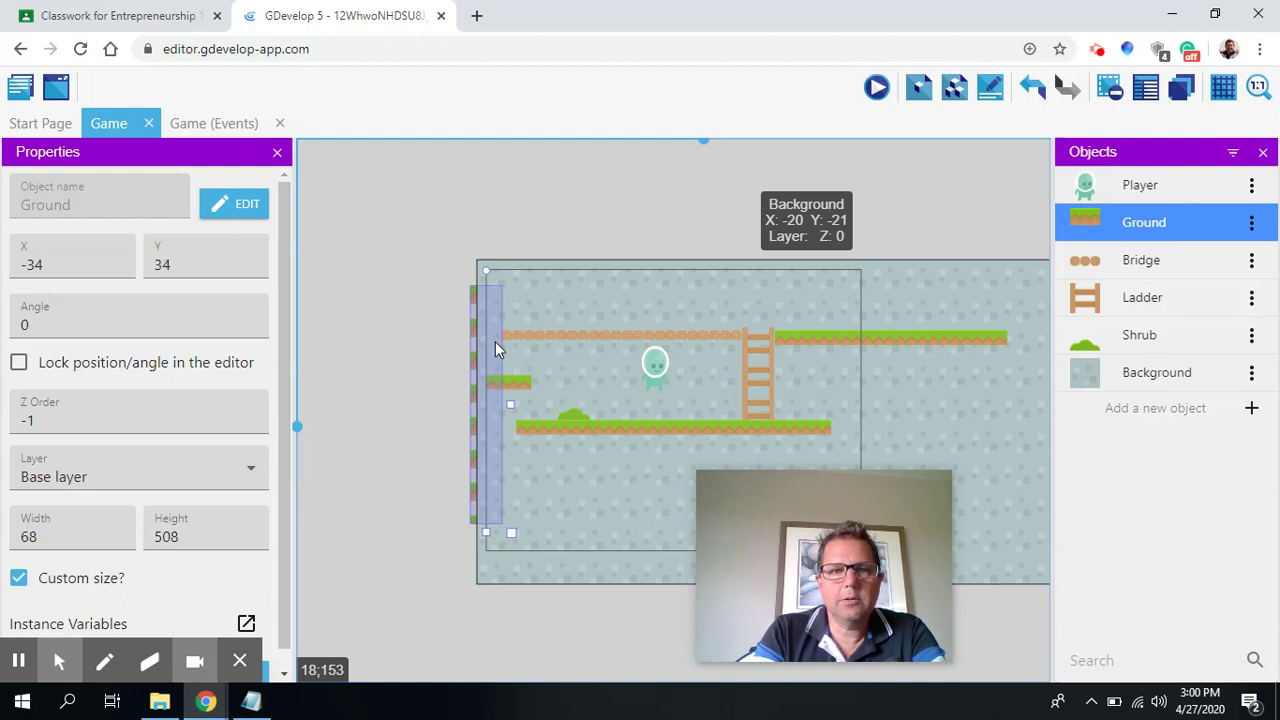
{"action": "key", "text": "Up"}
{"action": "key", "text": "Up"}
{"action": "key", "text": "Up"}
{"action": "key", "text": "Up"}
{"action": "key", "text": "Up"}
{"action": "key", "text": "Up"}
{"action": "key", "text": "Up"}
{"action": "key", "text": "Up"}
{"action": "key", "text": "Up"}
{"action": "key", "text": "Up"}
{"action": "key", "text": "Up"}
{"action": "key", "text": "Up"}
{"action": "key", "text": "Up"}
{"action": "key", "text": "Up"}
{"action": "key", "text": "Up"}
{"action": "key", "text": "Up"}
{"action": "key", "text": "Up"}
{"action": "key", "text": "Up"}
{"action": "key", "text": "Up"}
{"action": "key", "text": "Up"}
{"action": "key", "text": "Up"}
{"action": "key", "text": "Up"}
{"action": "key", "text": "Up"}
{"action": "key", "text": "Up"}
{"action": "key", "text": "Up"}
{"action": "key", "text": "Up"}
{"action": "key", "text": "Up"}
{"action": "key", "text": "Up"}
{"action": "key", "text": "Up"}
{"action": "key", "text": "Up"}
{"action": "key", "text": "Up"}
{"action": "key", "text": "Up"}
{"action": "key", "text": "Up"}
{"action": "key", "text": "Up"}
{"action": "key", "text": "Up"}
{"action": "key", "text": "Up"}
{"action": "key", "text": "Up"}
{"action": "key", "text": "Up"}
{"action": "key", "text": "Up"}
{"action": "key", "text": "Up"}
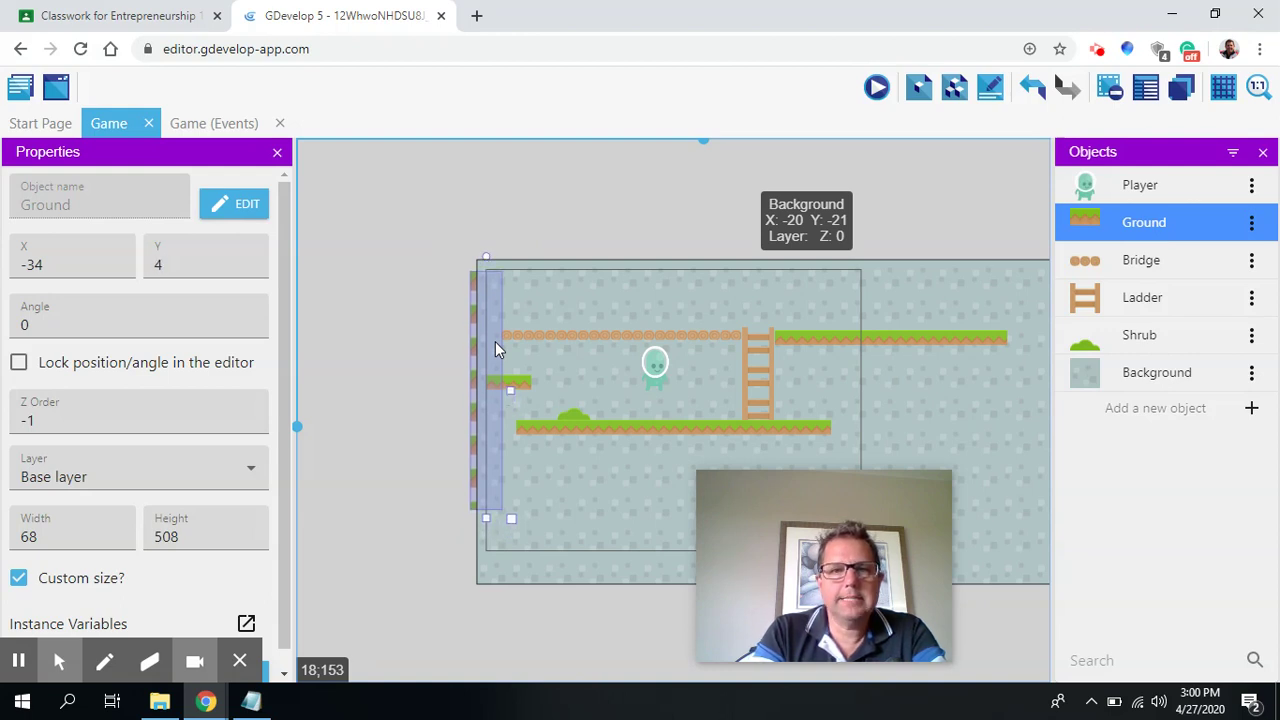
{"action": "key", "text": "Up"}
{"action": "key", "text": "Up"}
{"action": "key", "text": "Up"}
{"action": "key", "text": "Up"}
{"action": "key", "text": "Up"}
{"action": "key", "text": "Up"}
{"action": "key", "text": "Up"}
{"action": "key", "text": "Up"}
{"action": "key", "text": "Up"}
{"action": "key", "text": "Up"}
{"action": "key", "text": "Up"}
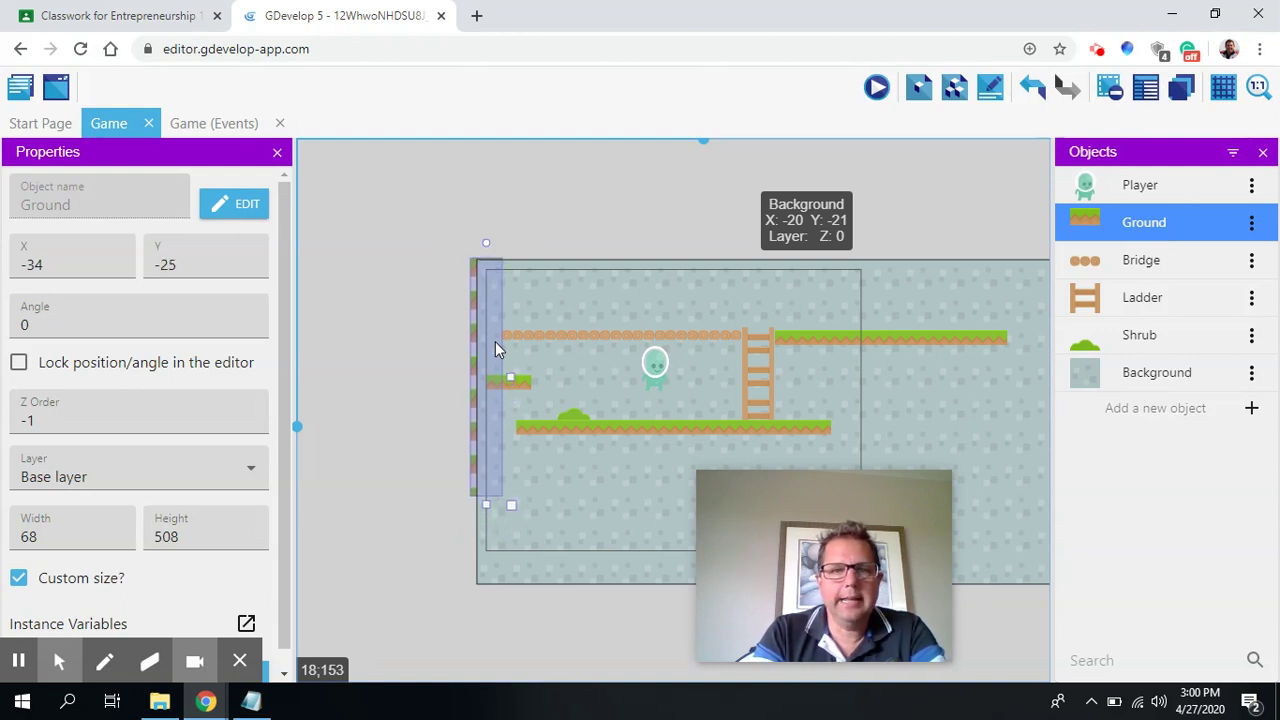
{"action": "key", "text": "Up"}
{"action": "key", "text": "Up"}
{"action": "key", "text": "Up"}
{"action": "key", "text": "Up"}
{"action": "key", "text": "Up"}
{"action": "key", "text": "Up"}
{"action": "key", "text": "Up"}
{"action": "key", "text": "Up"}
{"action": "key", "text": "Up"}
{"action": "key", "text": "Up"}
{"action": "key", "text": "Up"}
{"action": "key", "text": "Up"}
{"action": "key", "text": "Up"}
{"action": "key", "text": "Up"}
{"action": "key", "text": "Up"}
{"action": "key", "text": "Up"}
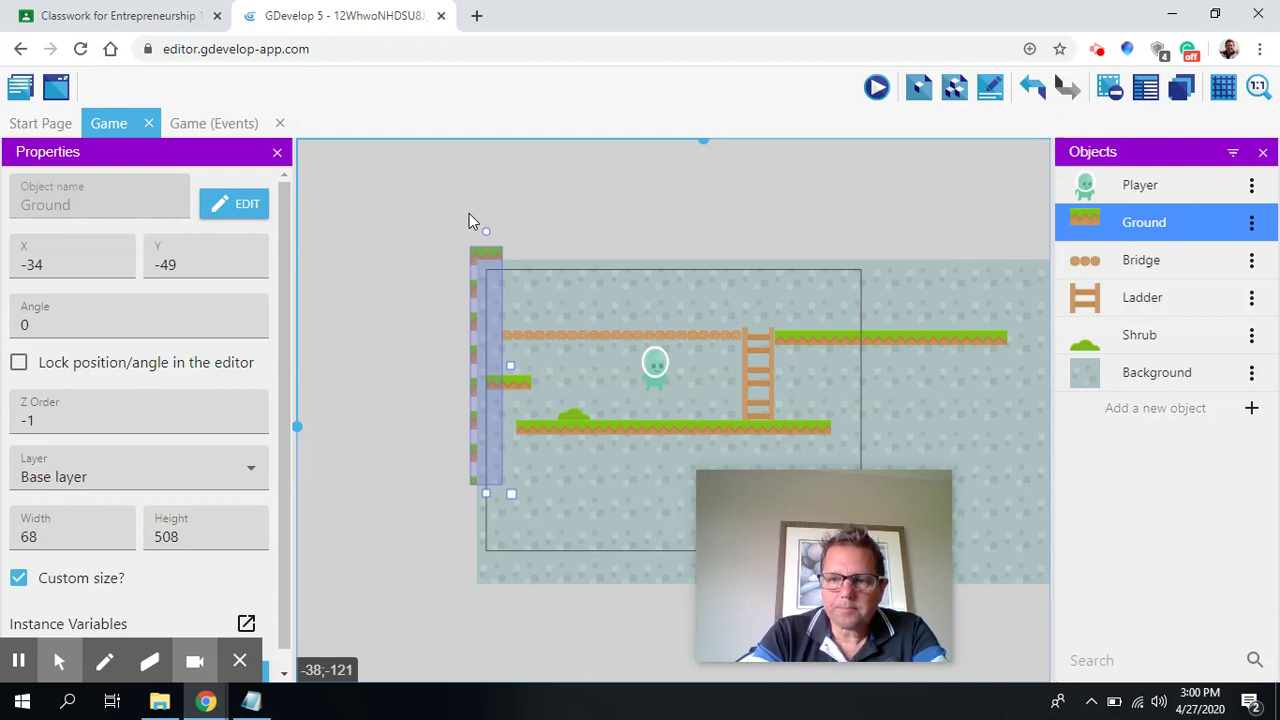
Step: Zoom the scene to 25% and place a 200 by 48 Ground platform at the level's right
{"action": "left_click", "coordinate": [1258, 86]}
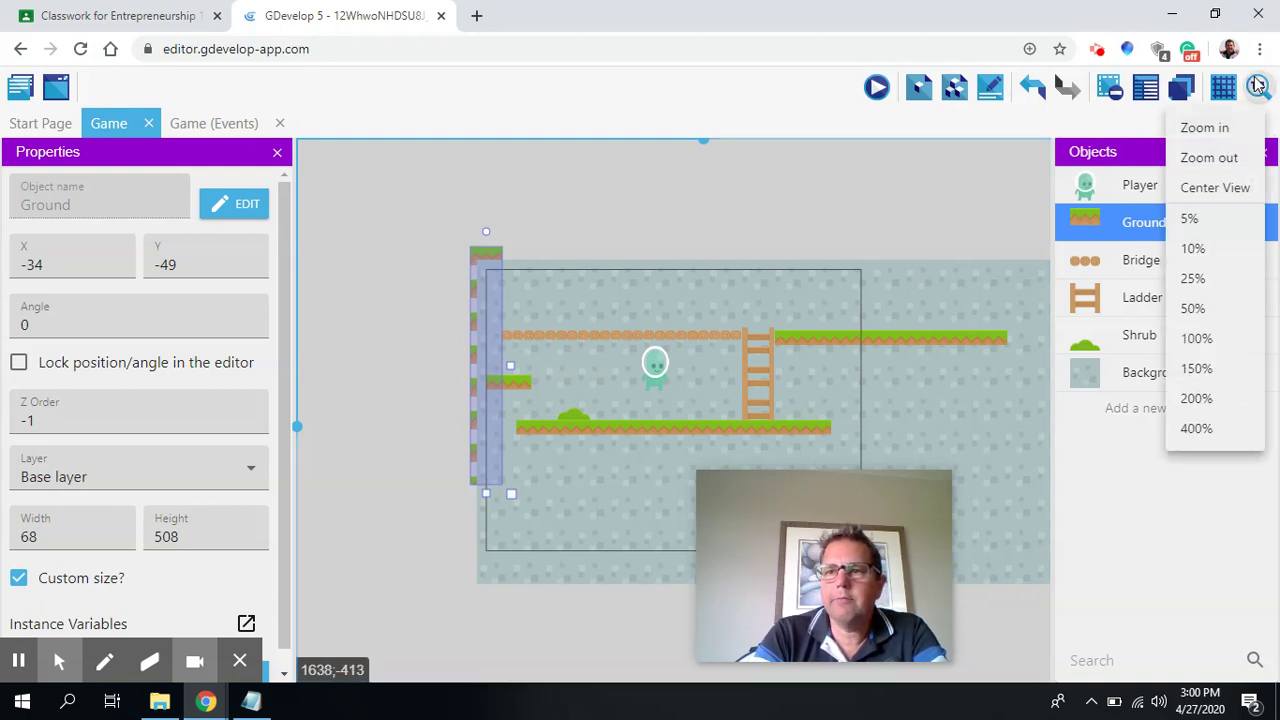
{"action": "left_click", "coordinate": [1196, 279]}
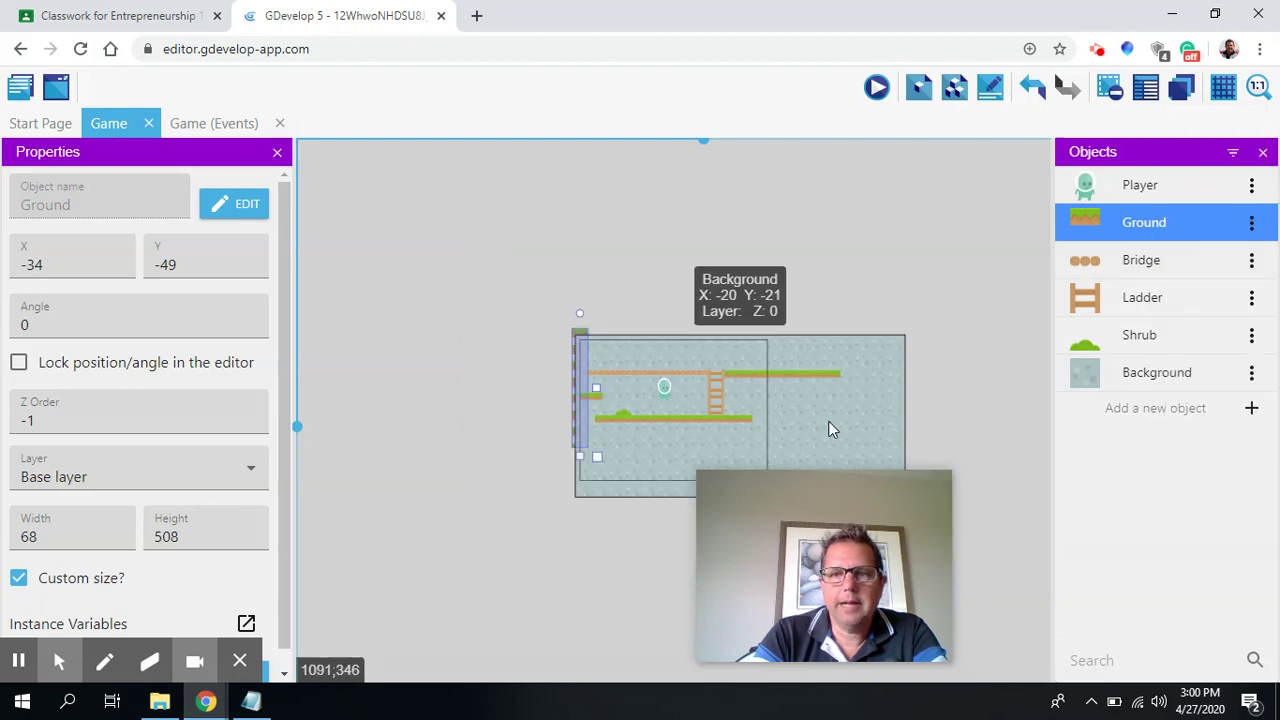
{"action": "left_click", "coordinate": [1121, 233]}
{"action": "left_click_drag", "start_coordinate": [1098, 229], "coordinate": [866, 368]}
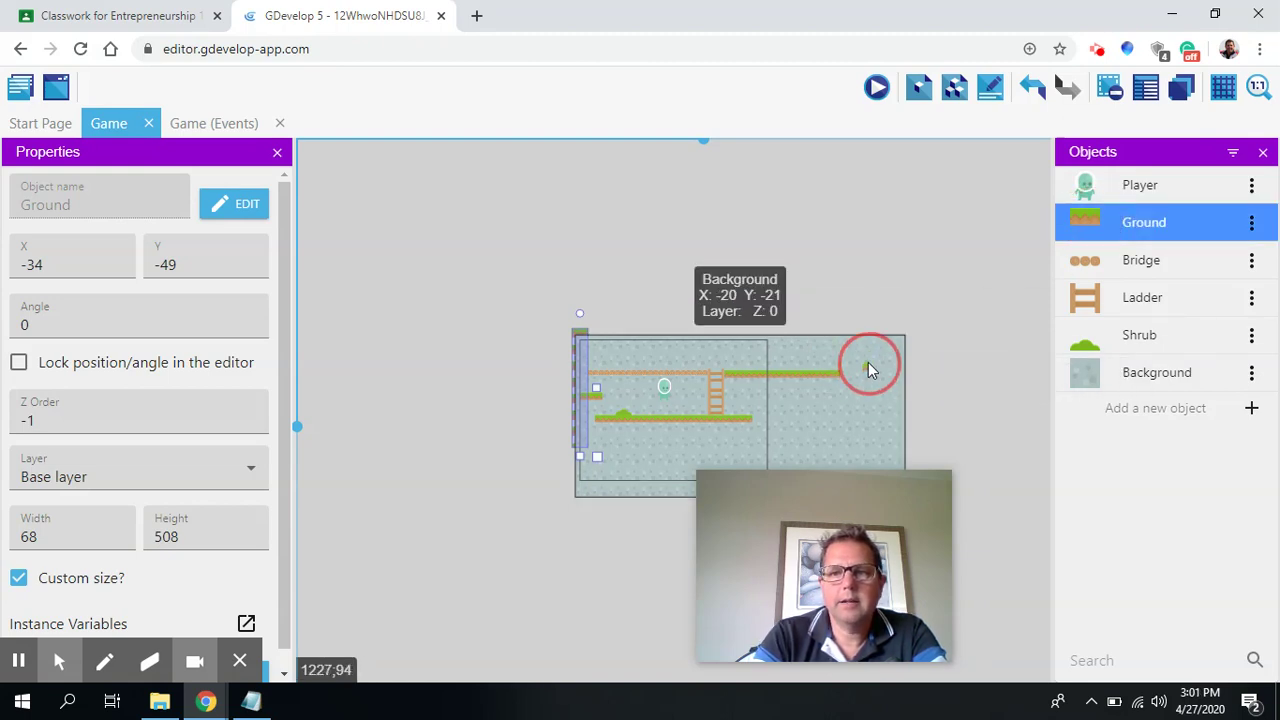
{"action": "left_click", "coordinate": [866, 368]}
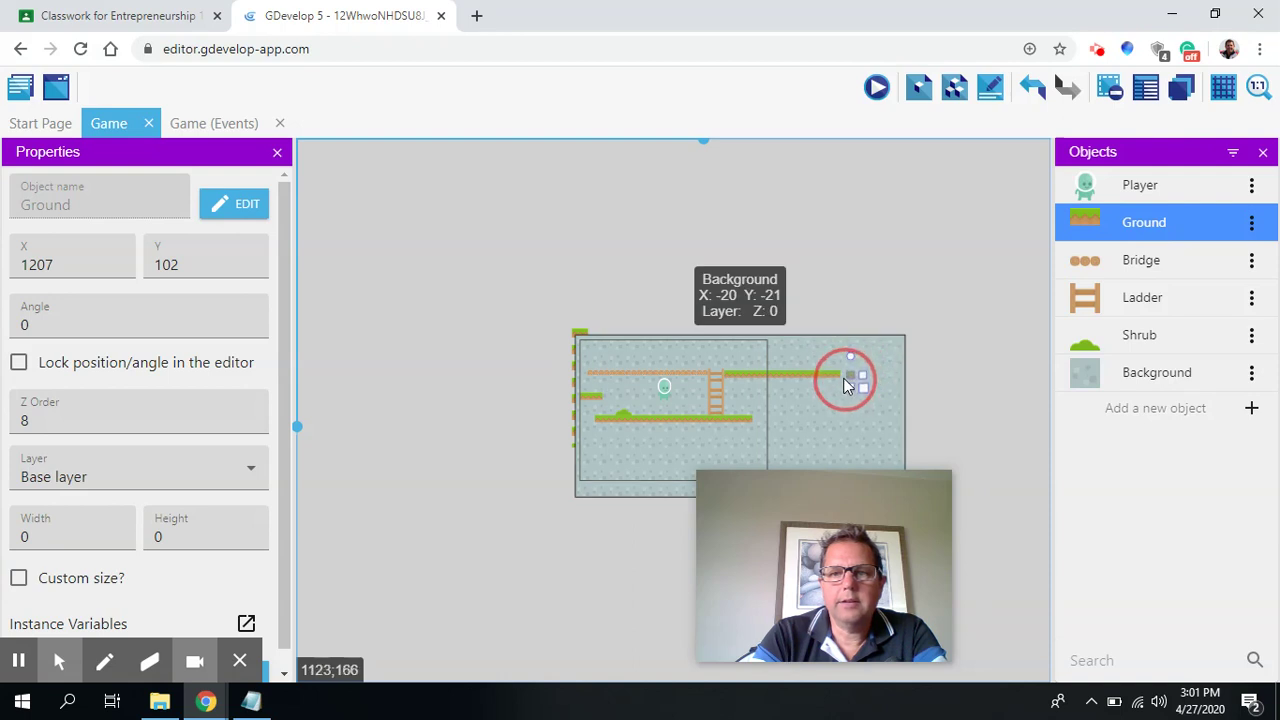
{"action": "left_click_drag", "start_coordinate": [846, 383], "coordinate": [925, 388]}
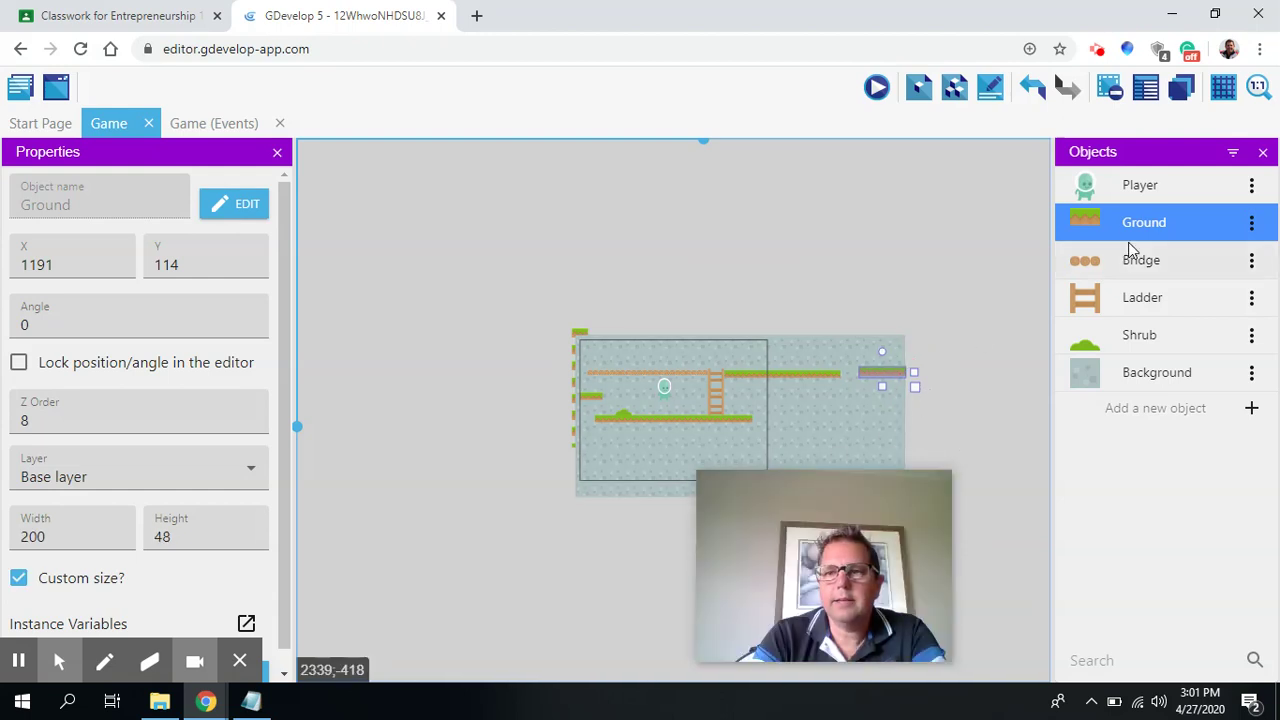
Step: Place a second Ground platform lower on the right, sized 316 by 76
{"action": "left_click_drag", "start_coordinate": [1095, 236], "coordinate": [874, 434]}
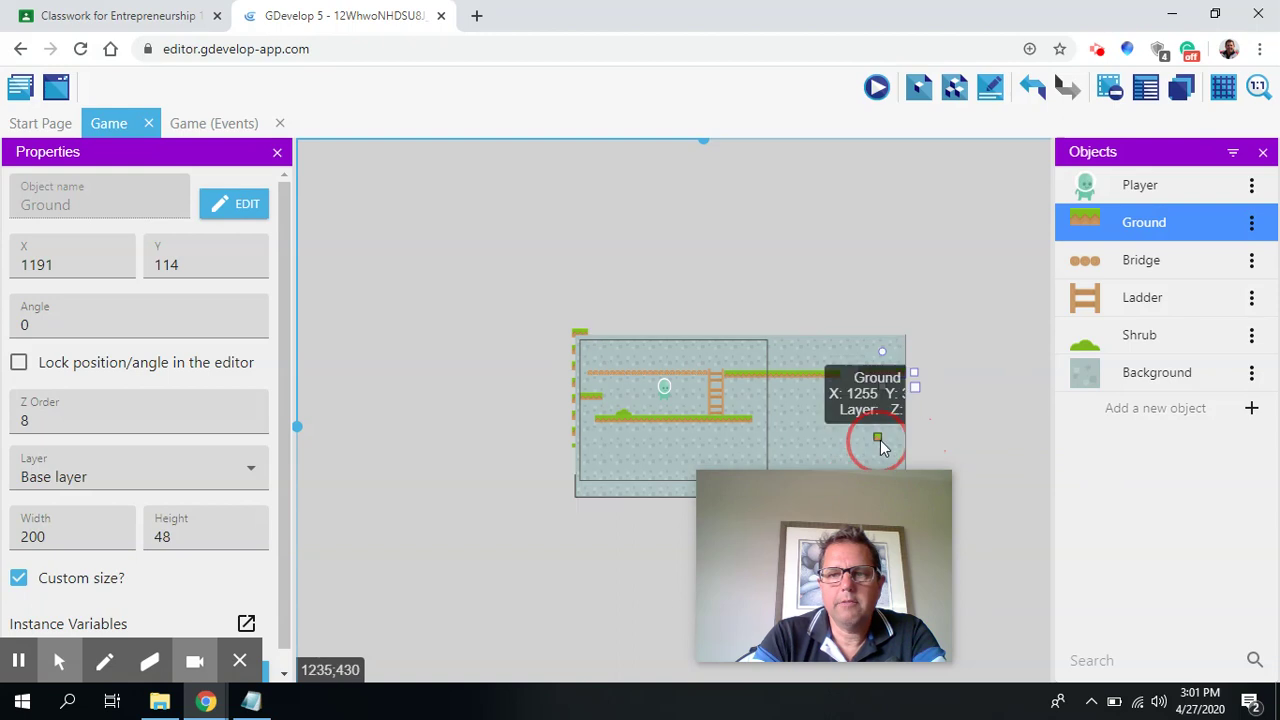
{"action": "left_click", "coordinate": [877, 439]}
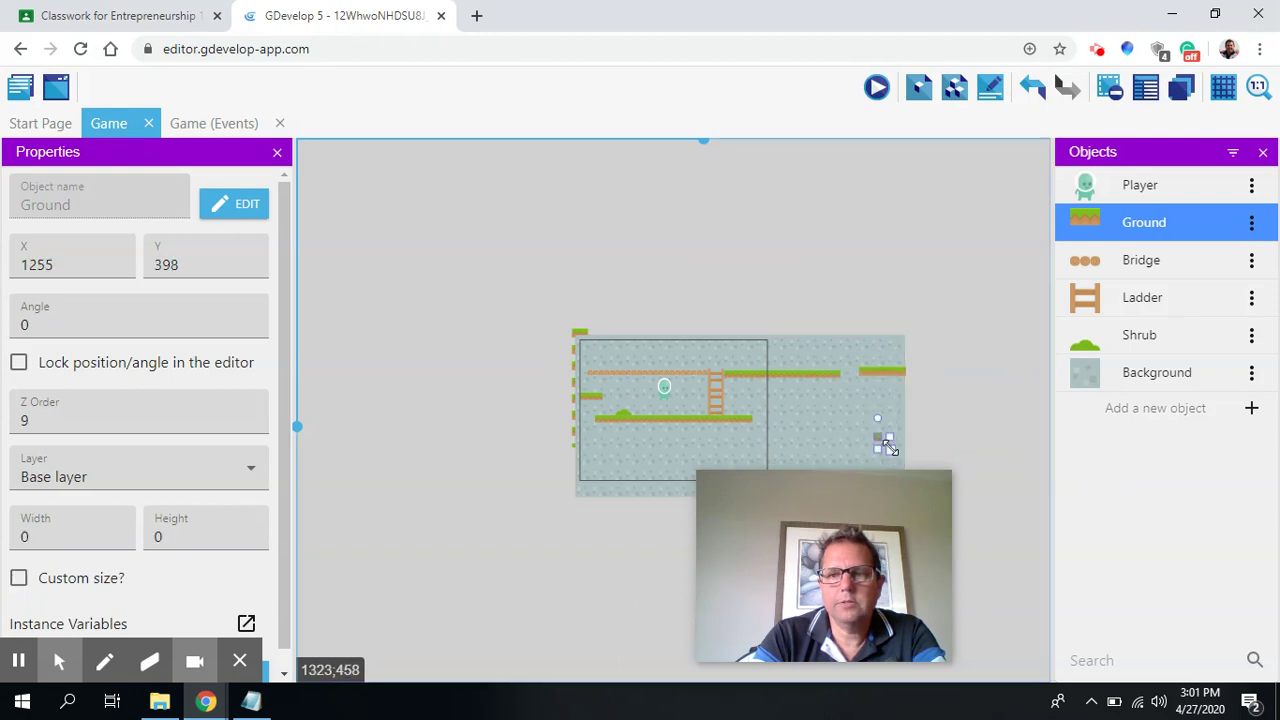
{"action": "left_click_drag", "start_coordinate": [888, 448], "coordinate": [855, 437]}
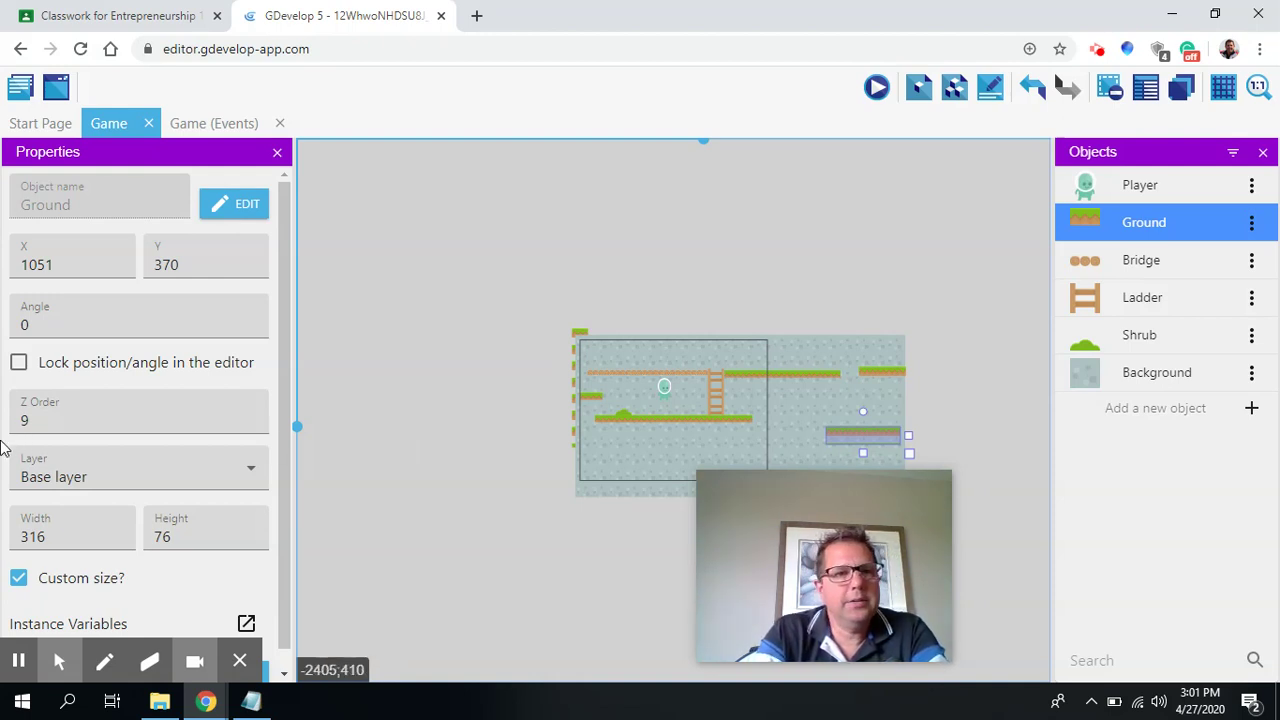
{"action": "left_click", "coordinate": [227, 124]}
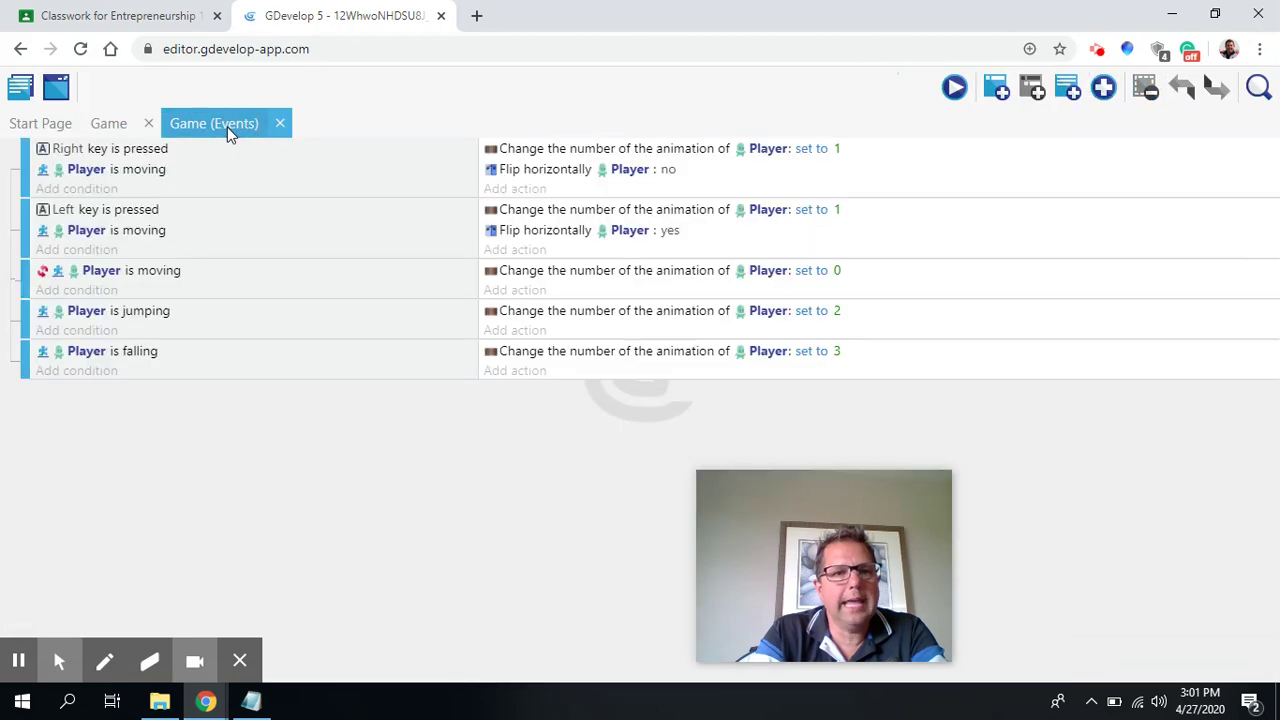
Step: Add an event group named Movement above the existing events
{"action": "left_click", "coordinate": [1105, 88]}
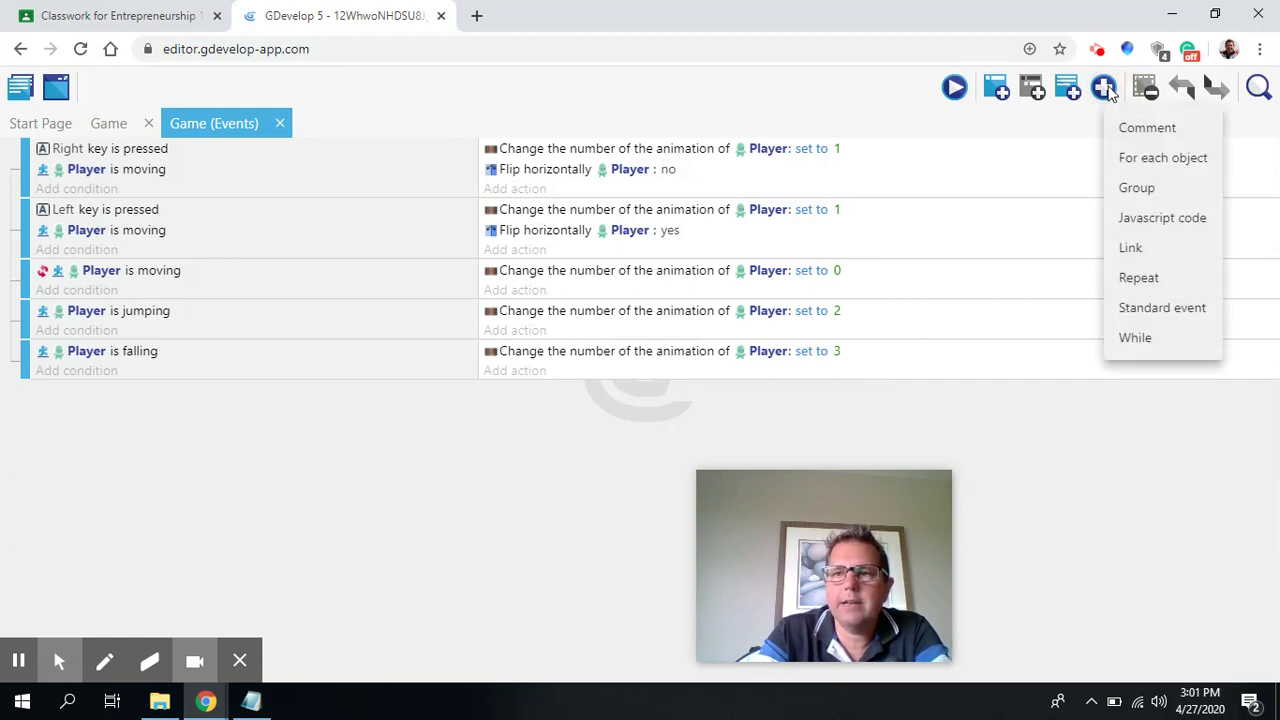
{"action": "left_click", "coordinate": [1142, 191]}
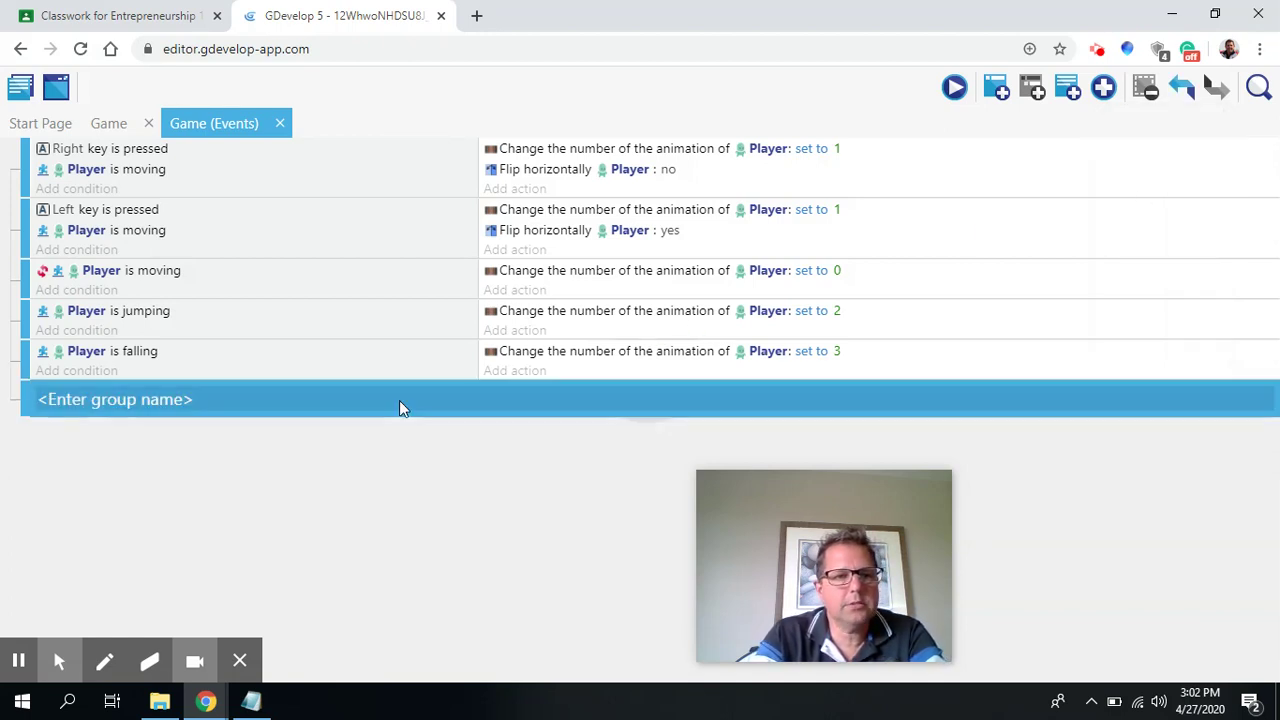
{"action": "left_click", "coordinate": [156, 398]}
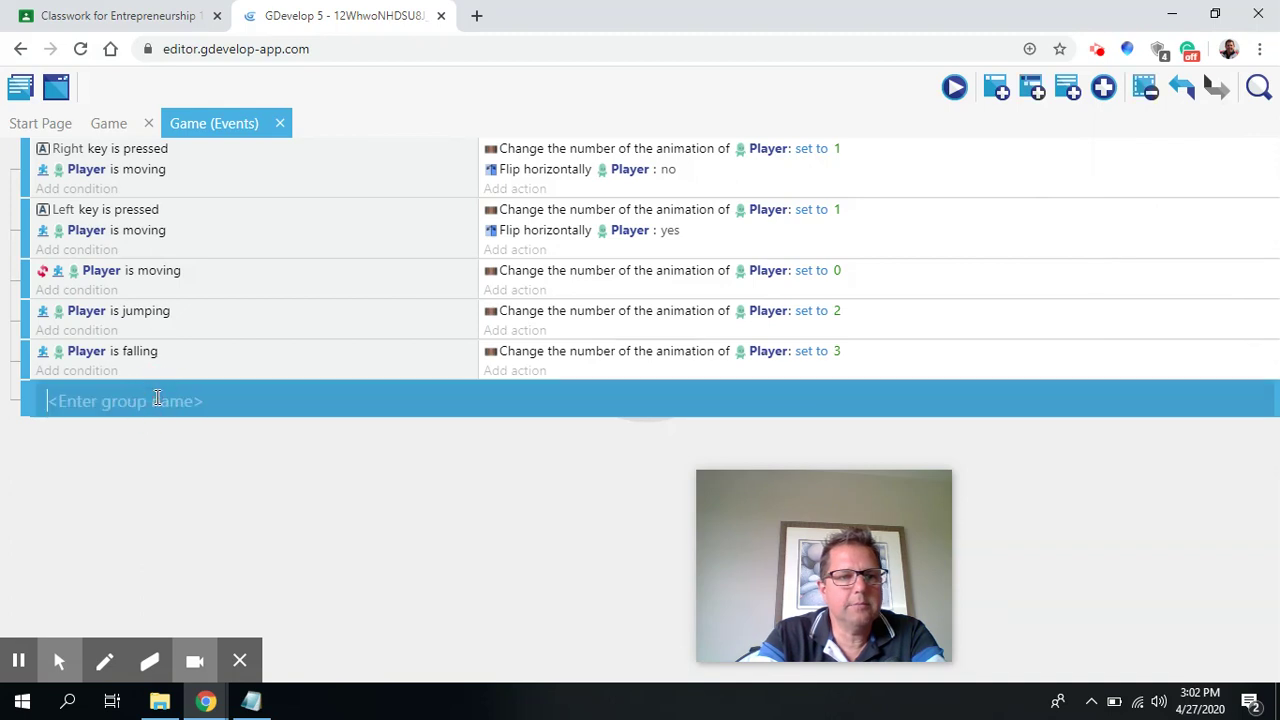
{"action": "type", "text": "Movement"}
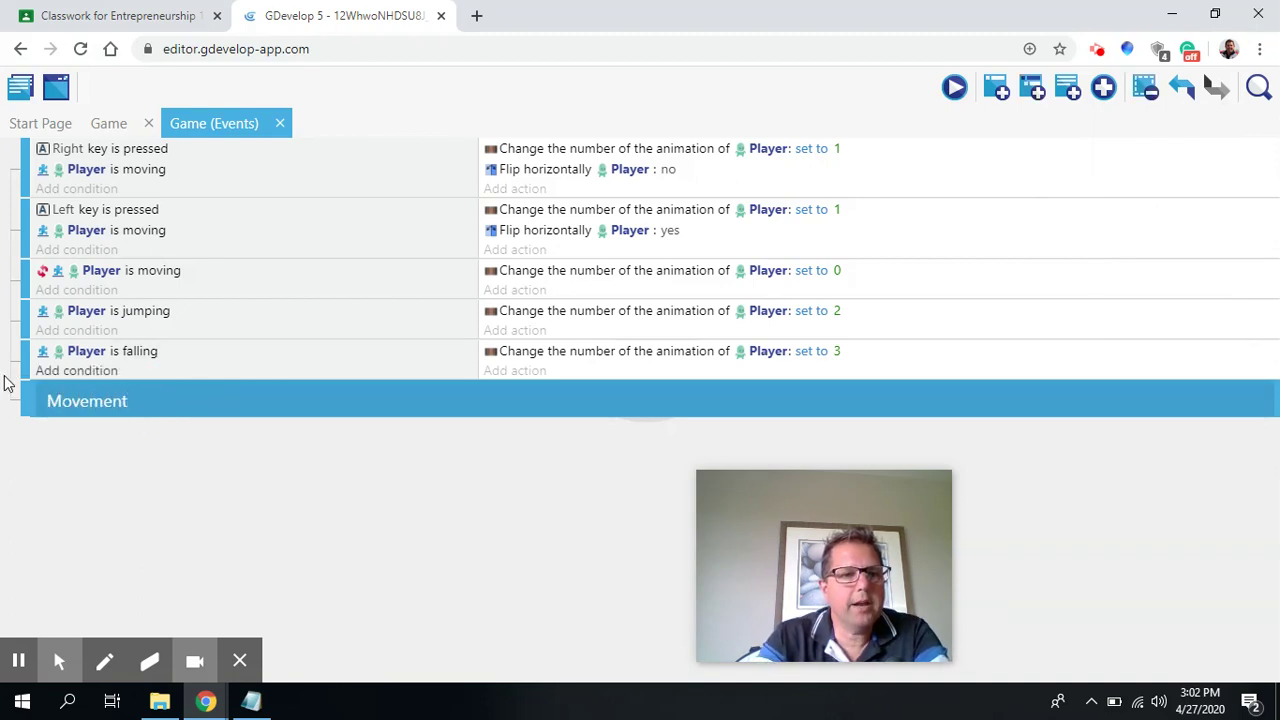
{"action": "left_click_drag", "start_coordinate": [21, 399], "coordinate": [32, 183]}
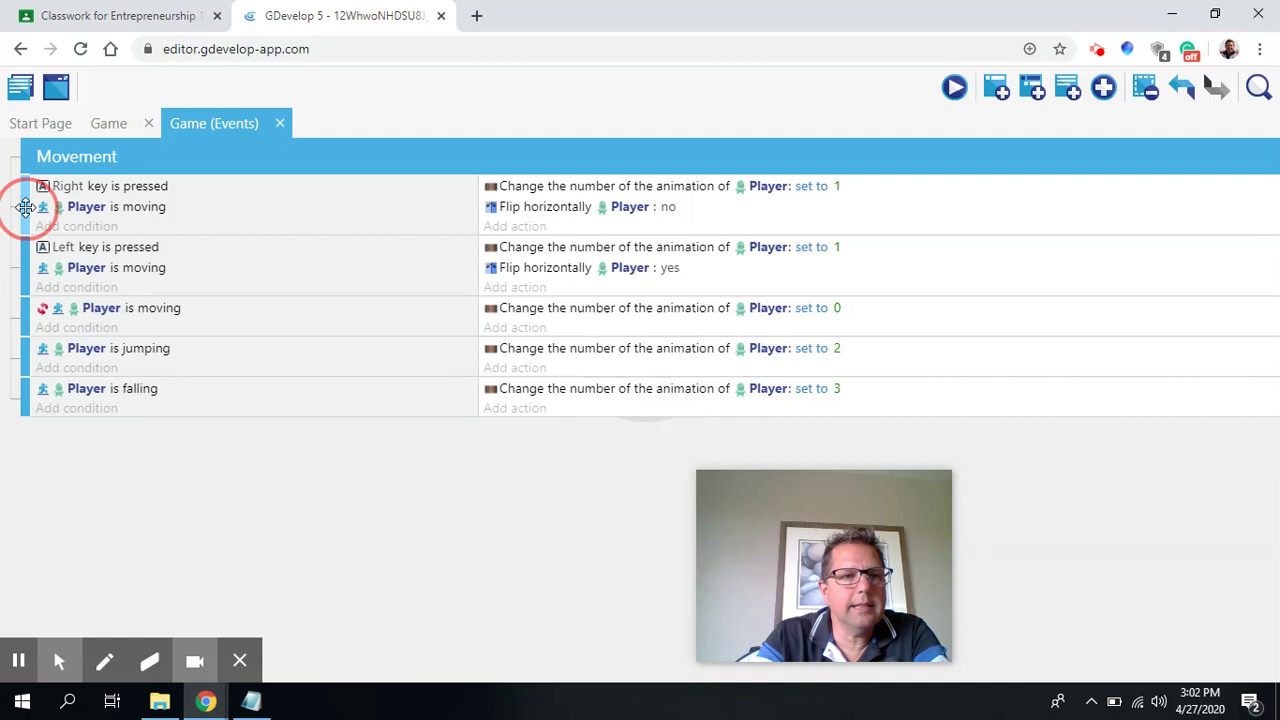
Step: Move the Right key, Left key, moving and jumping events into Movement, then collapse it
{"action": "mouse_move", "coordinate": [27, 207]}
{"action": "left_mouse_down"}
{"action": "mouse_move", "coordinate": [41, 215]}
{"action": "mouse_move", "coordinate": [38, 203]}
{"action": "left_mouse_up"}
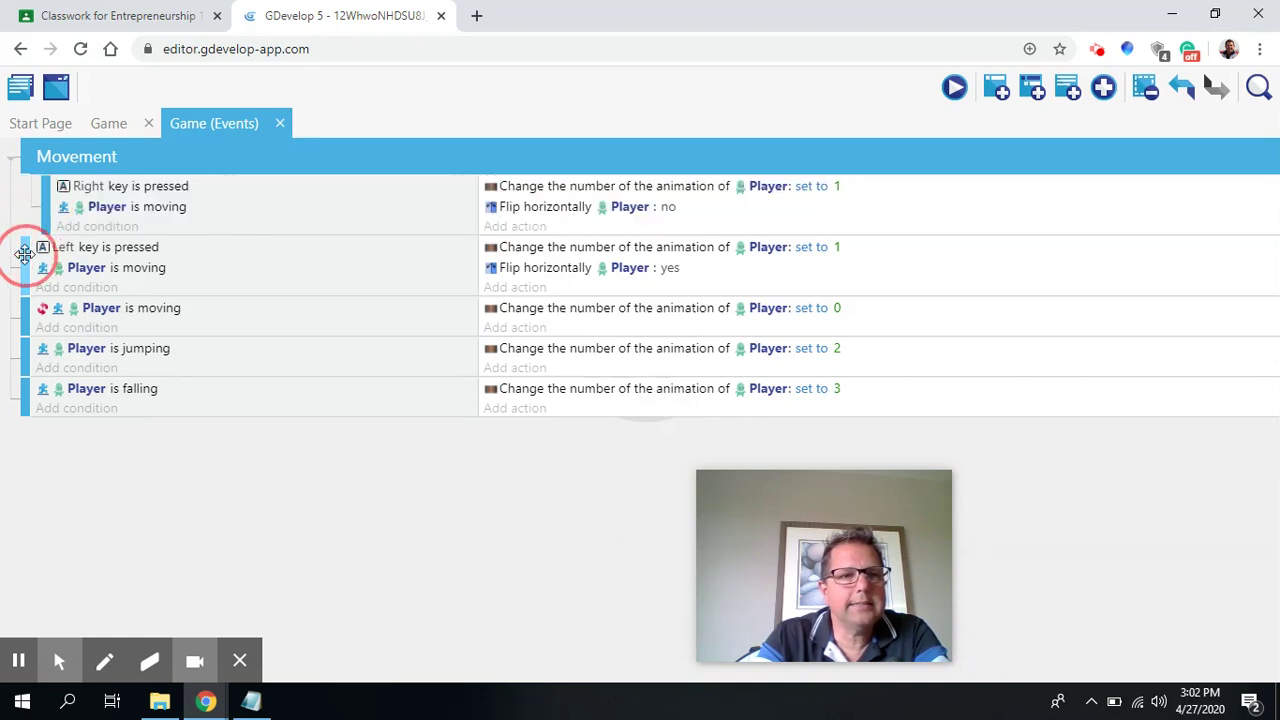
{"action": "left_click_drag", "start_coordinate": [24, 253], "coordinate": [36, 254]}
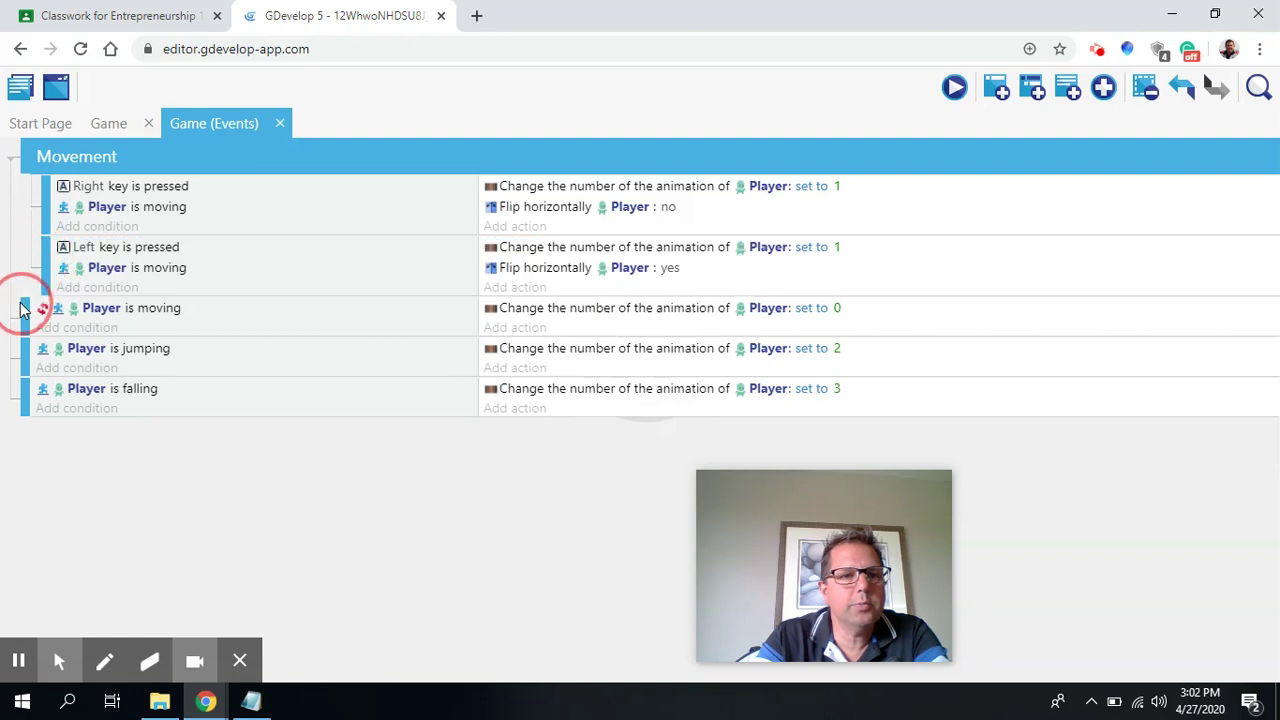
{"action": "left_click_drag", "start_coordinate": [25, 307], "coordinate": [44, 318]}
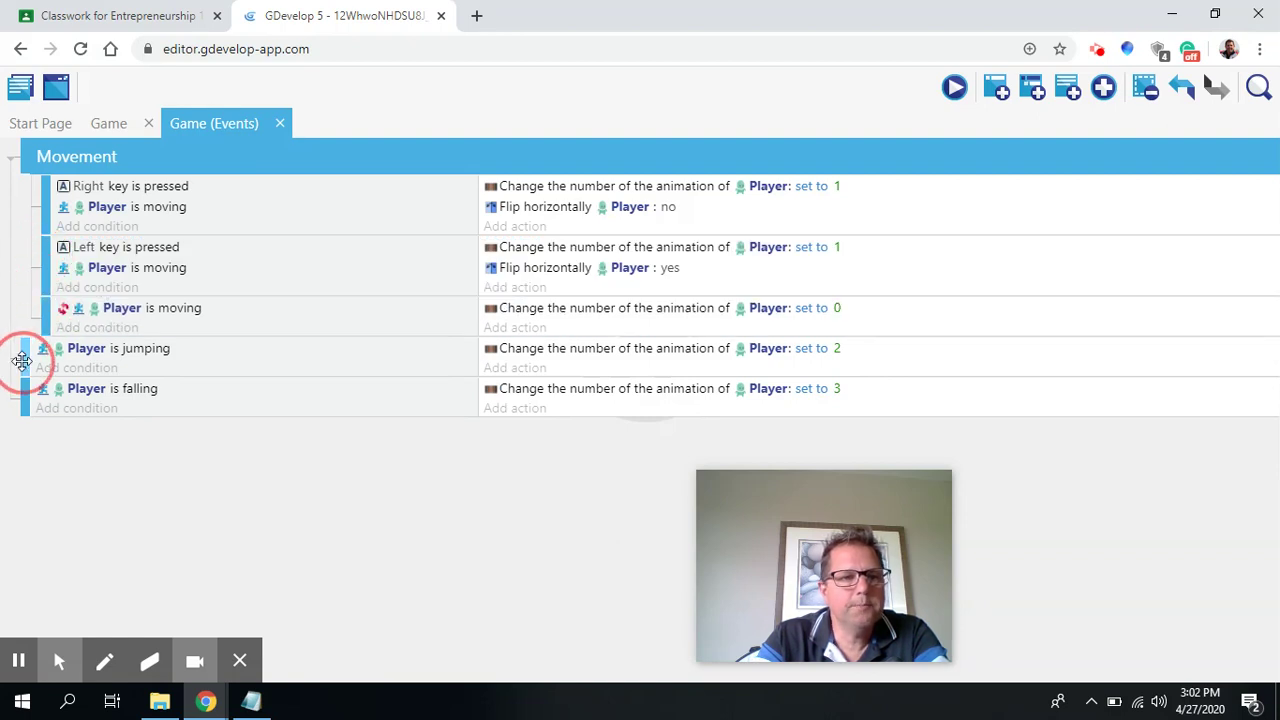
{"action": "left_click_drag", "start_coordinate": [22, 360], "coordinate": [44, 393]}
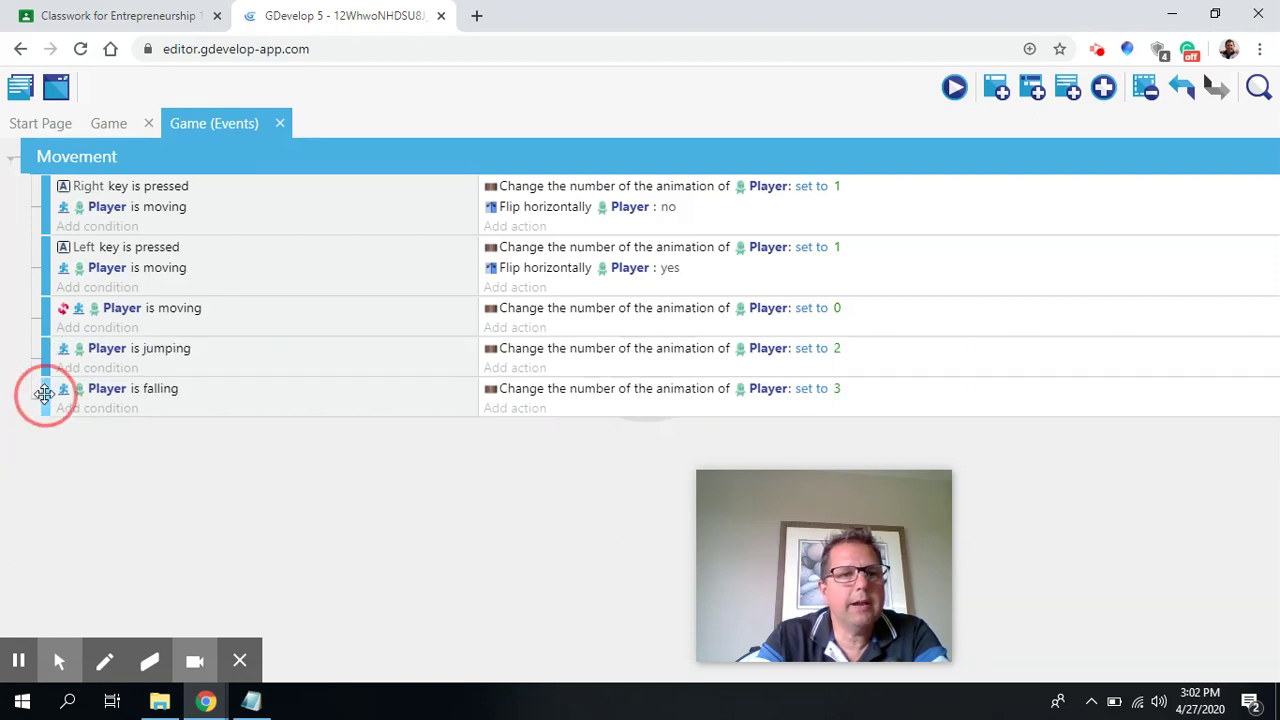
{"action": "left_click", "coordinate": [12, 163]}
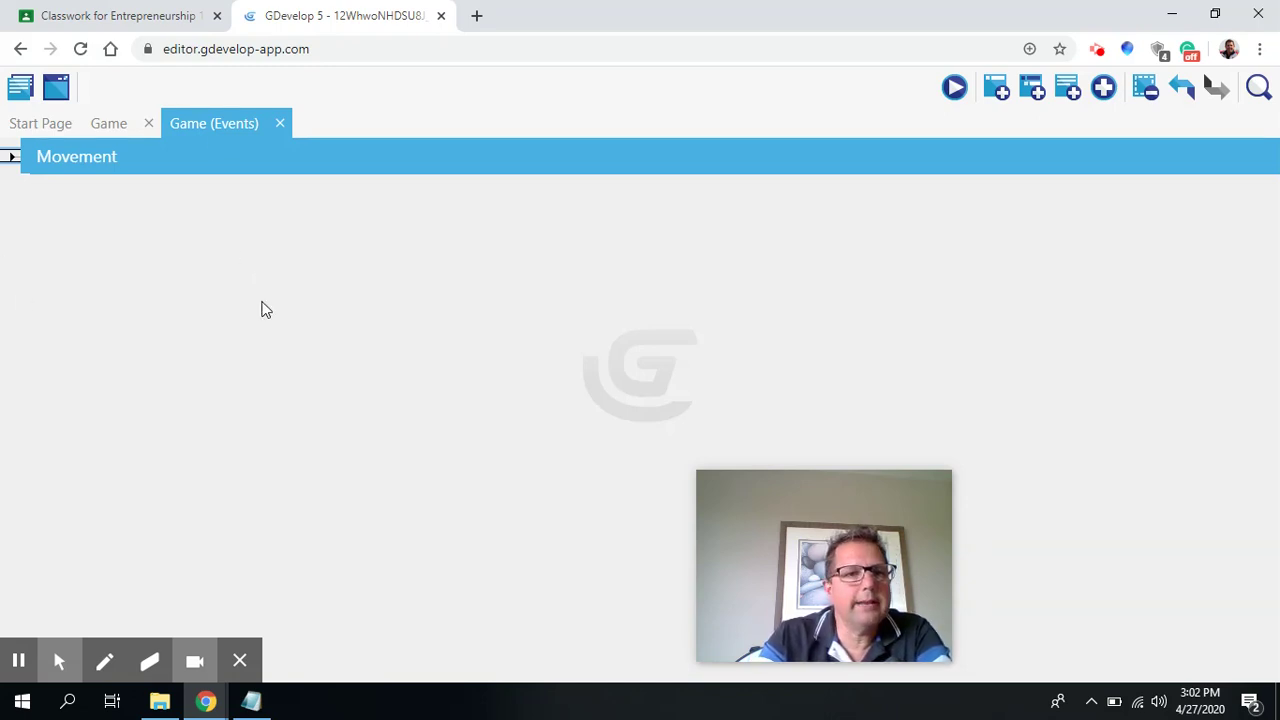
Step: Add an event group named Camera below Movement, with one empty event inside
{"action": "left_click", "coordinate": [1108, 90]}
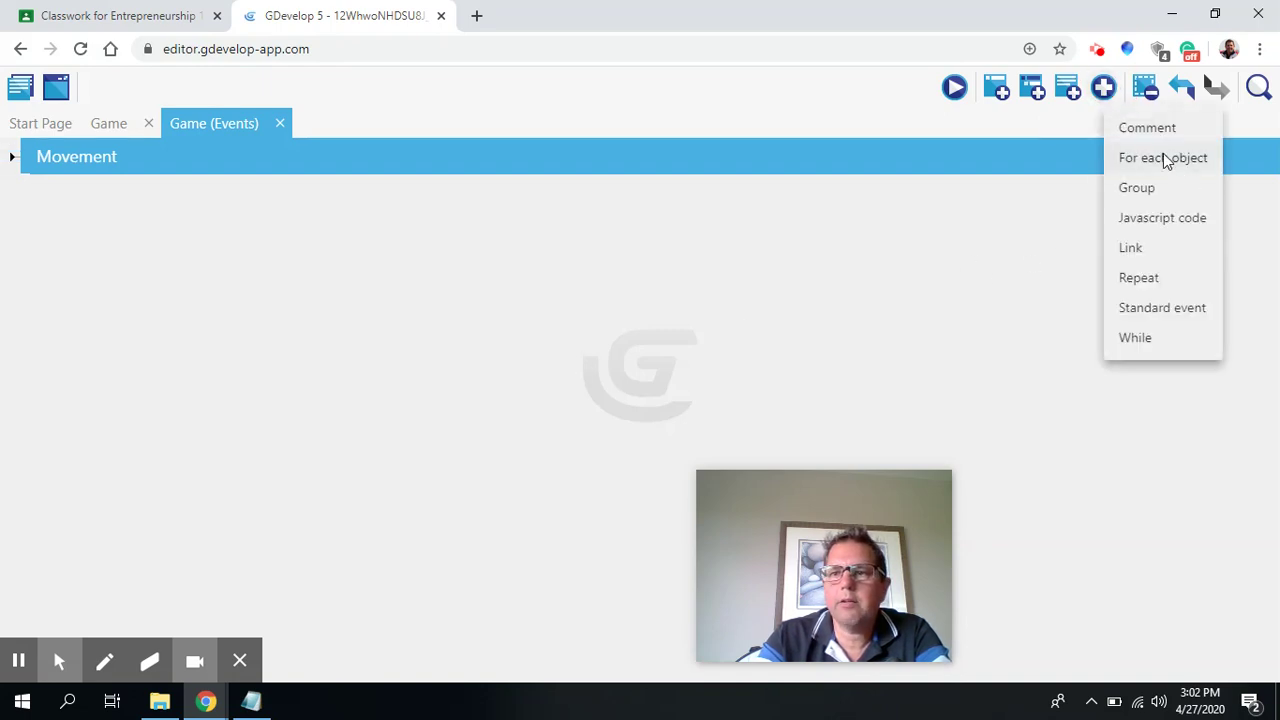
{"action": "left_click", "coordinate": [1148, 190]}
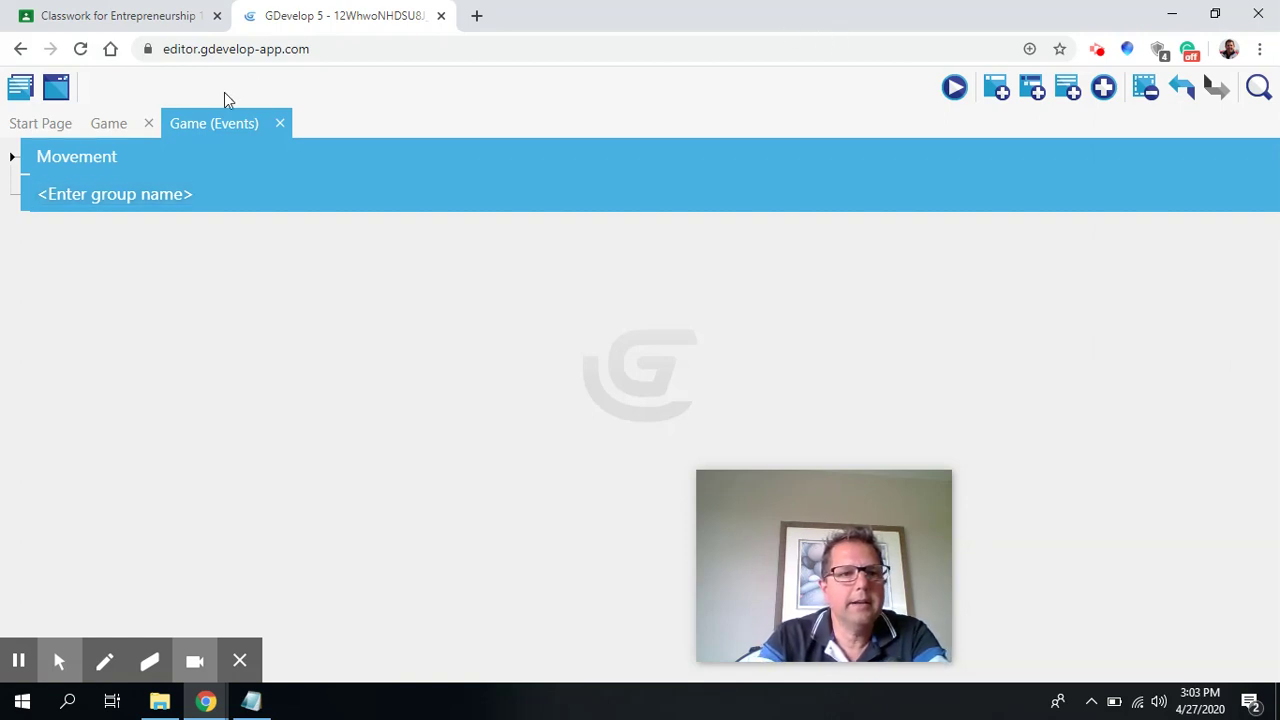
{"action": "left_click", "coordinate": [152, 200]}
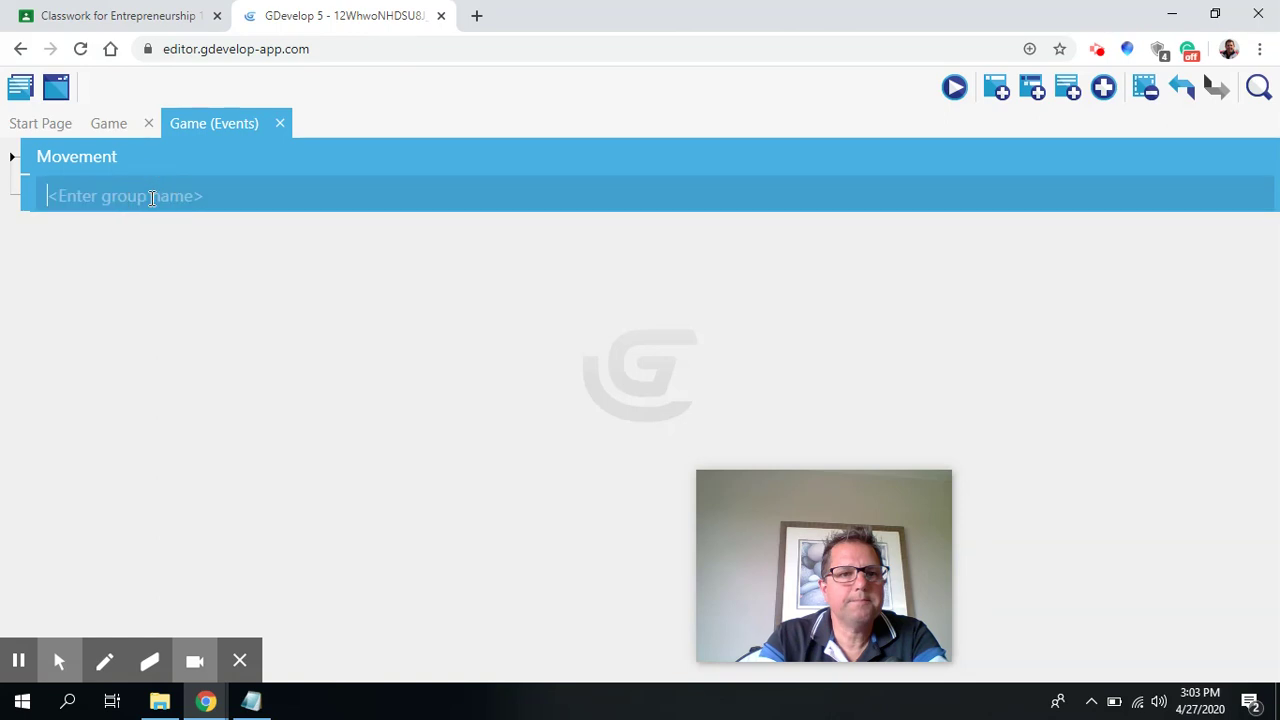
{"action": "type", "text": "Camera"}
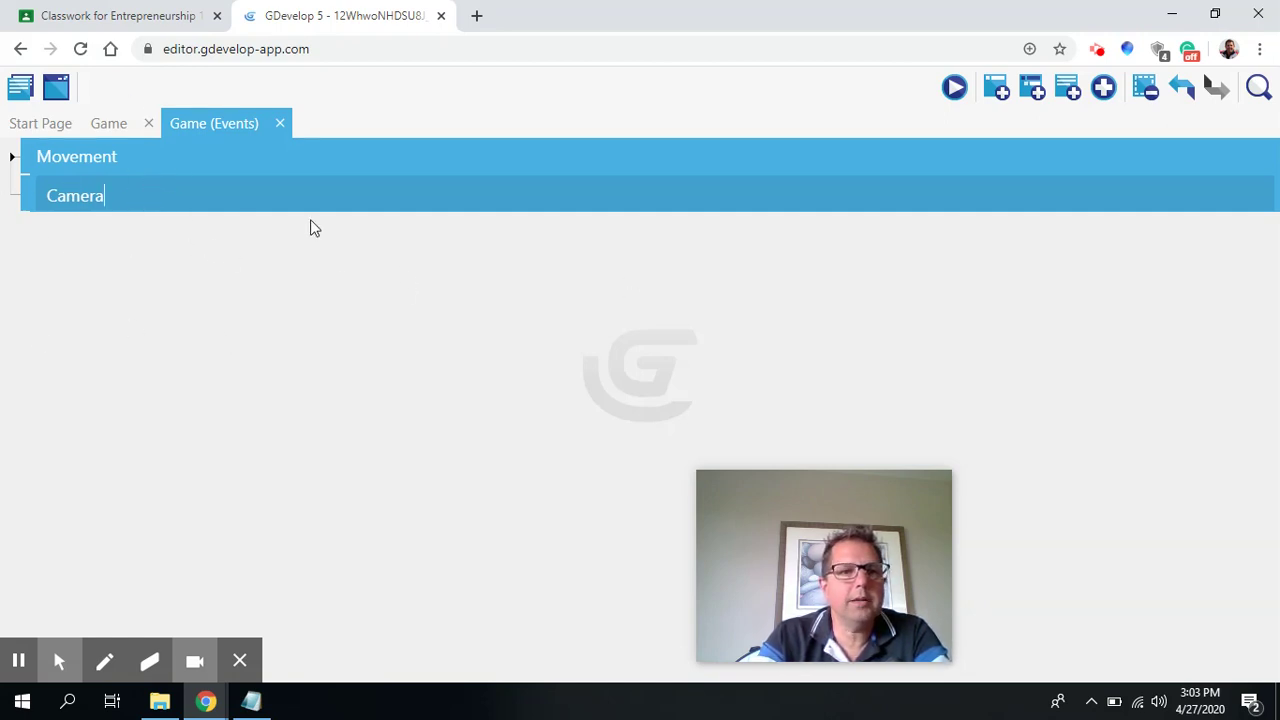
{"action": "left_click", "coordinate": [998, 91]}
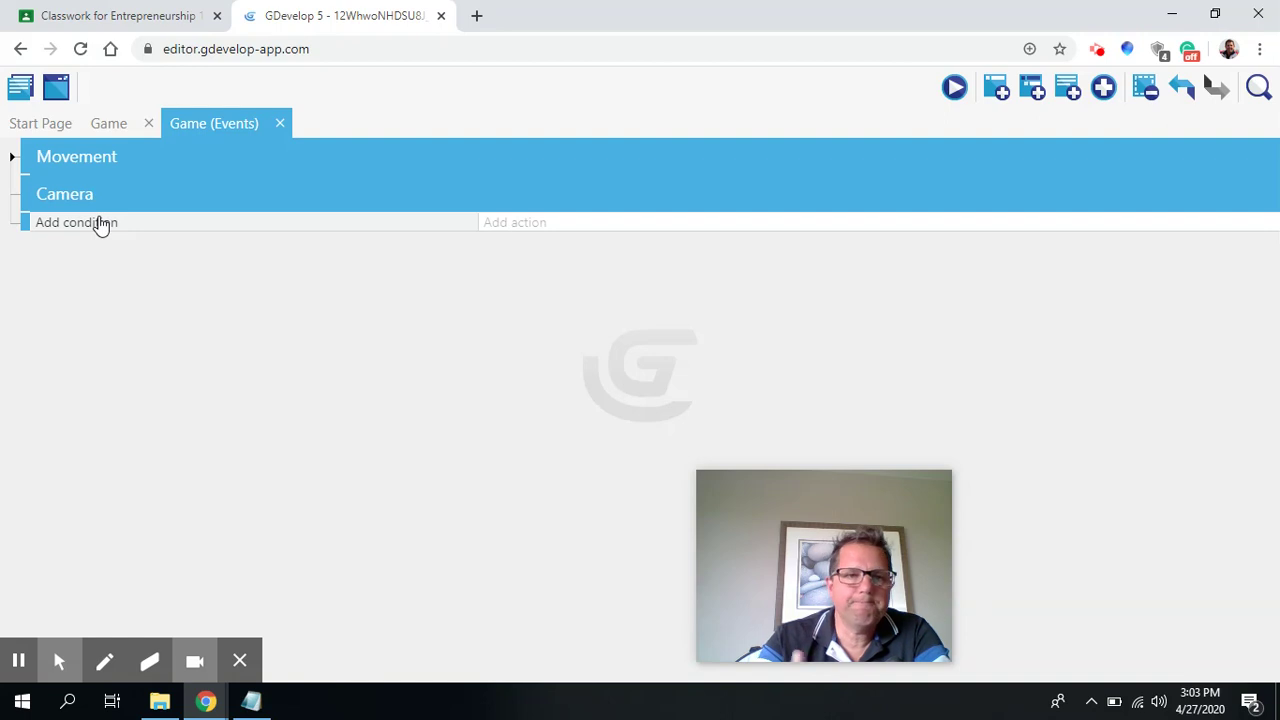
Step: Give the Camera event a 'Center the camera on an object' action targeting Player
{"action": "left_click", "coordinate": [528, 228]}
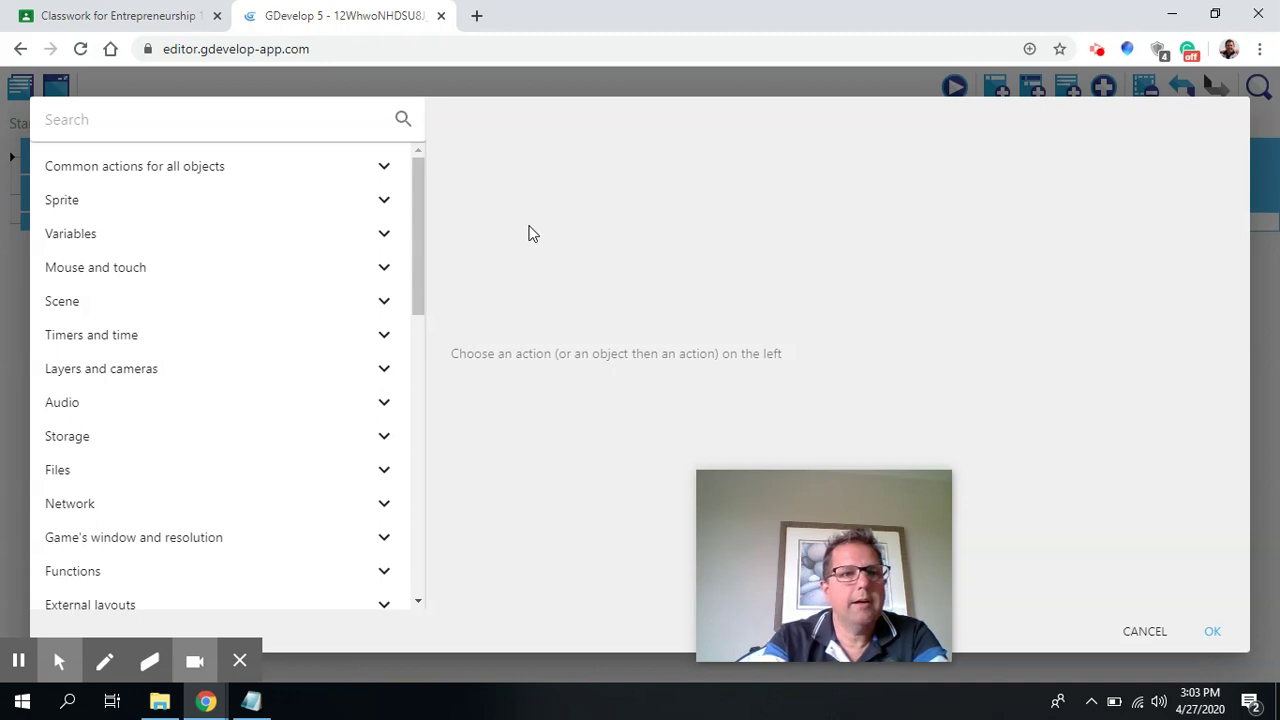
{"action": "type", "text": "ca"}
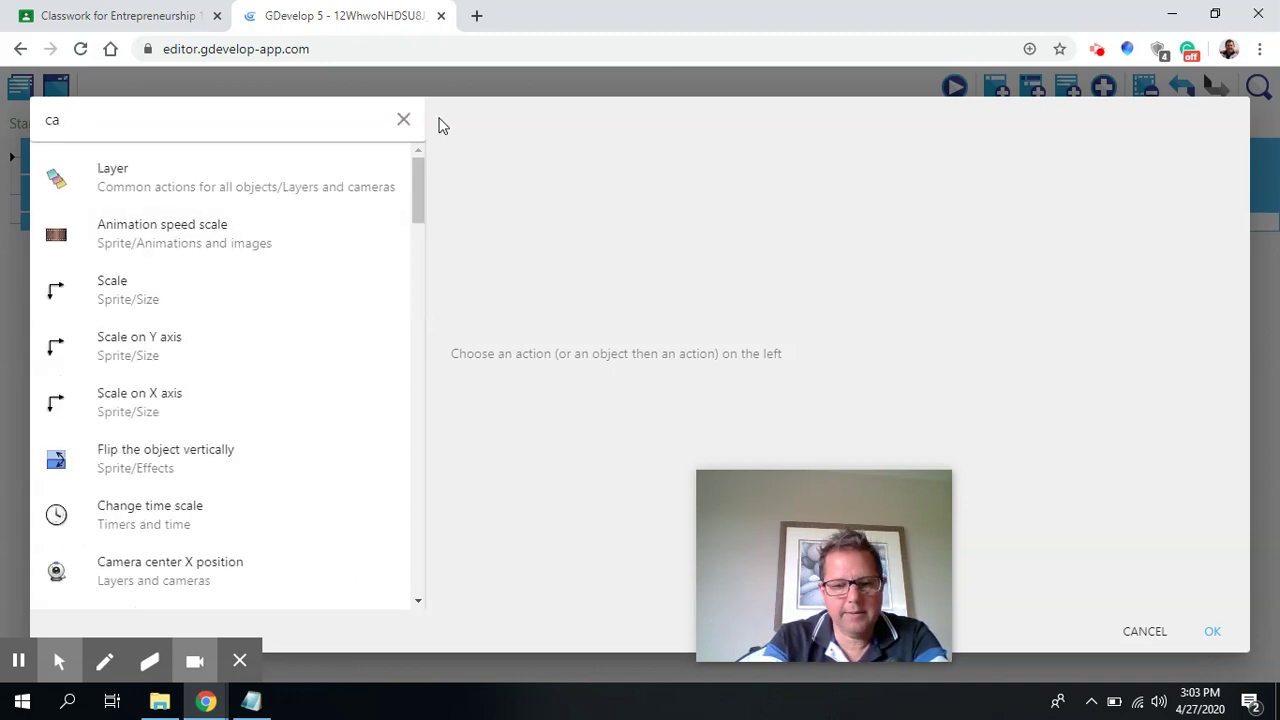
{"action": "type", "text": "wr"}
{"action": "key", "text": "BackSpace"}
{"action": "key", "text": "BackSpace"}
{"action": "type", "text": "e"}
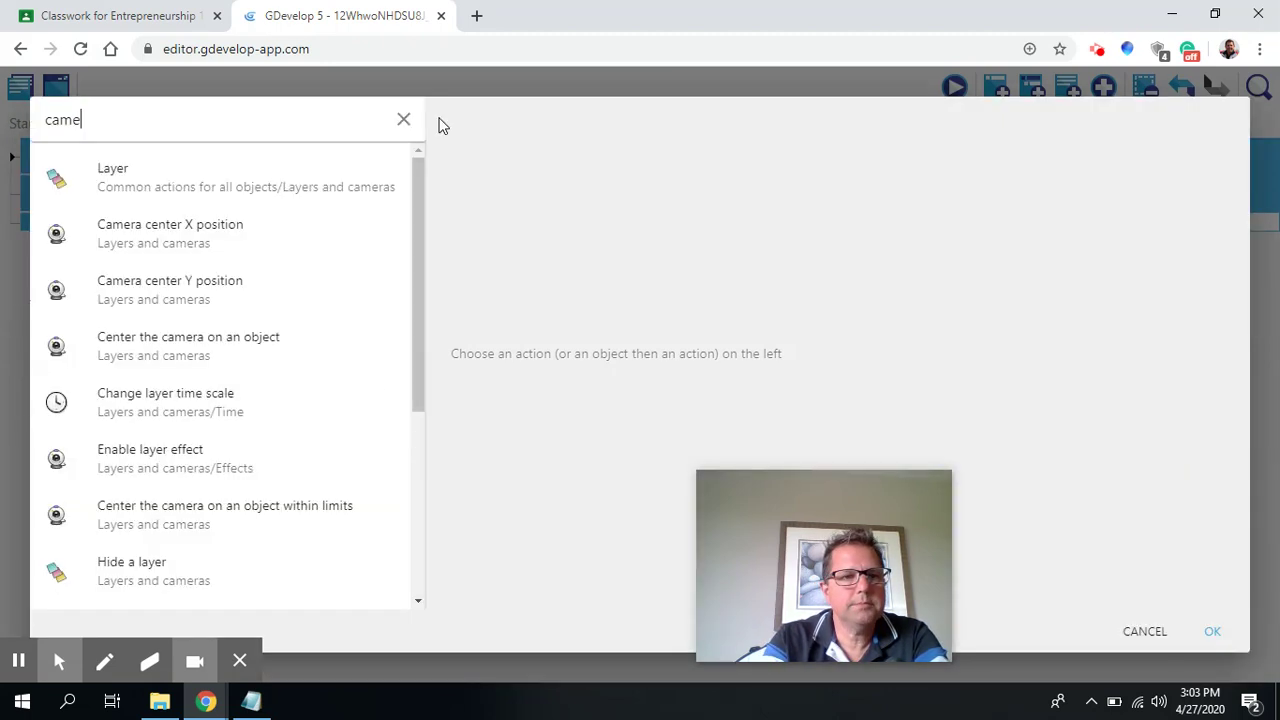
{"action": "left_click", "coordinate": [229, 355]}
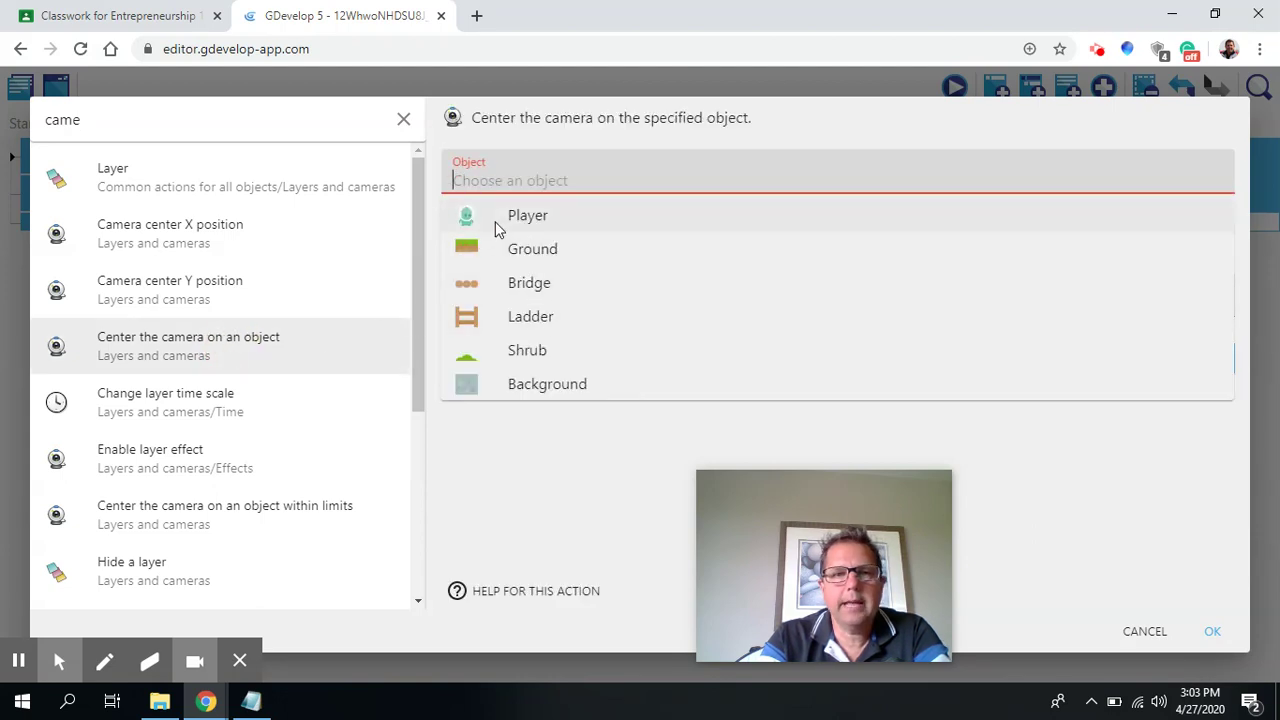
{"action": "left_click", "coordinate": [505, 217]}
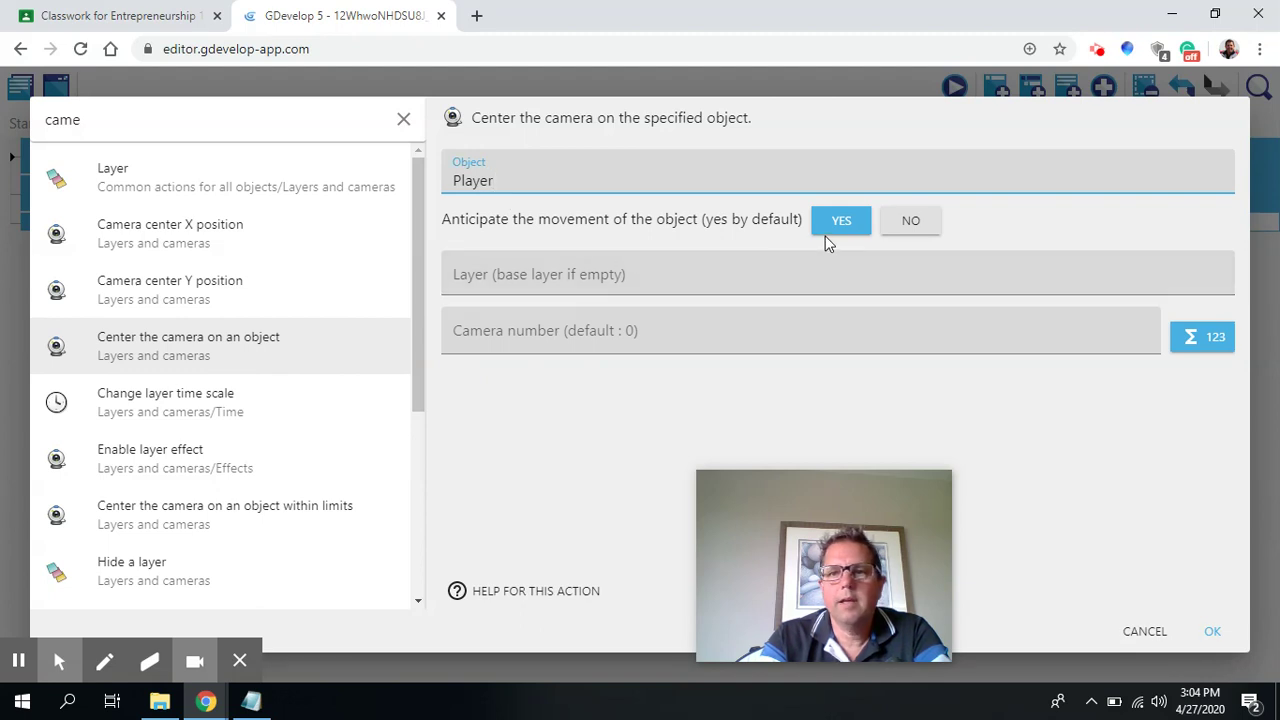
{"action": "left_click", "coordinate": [1212, 632]}
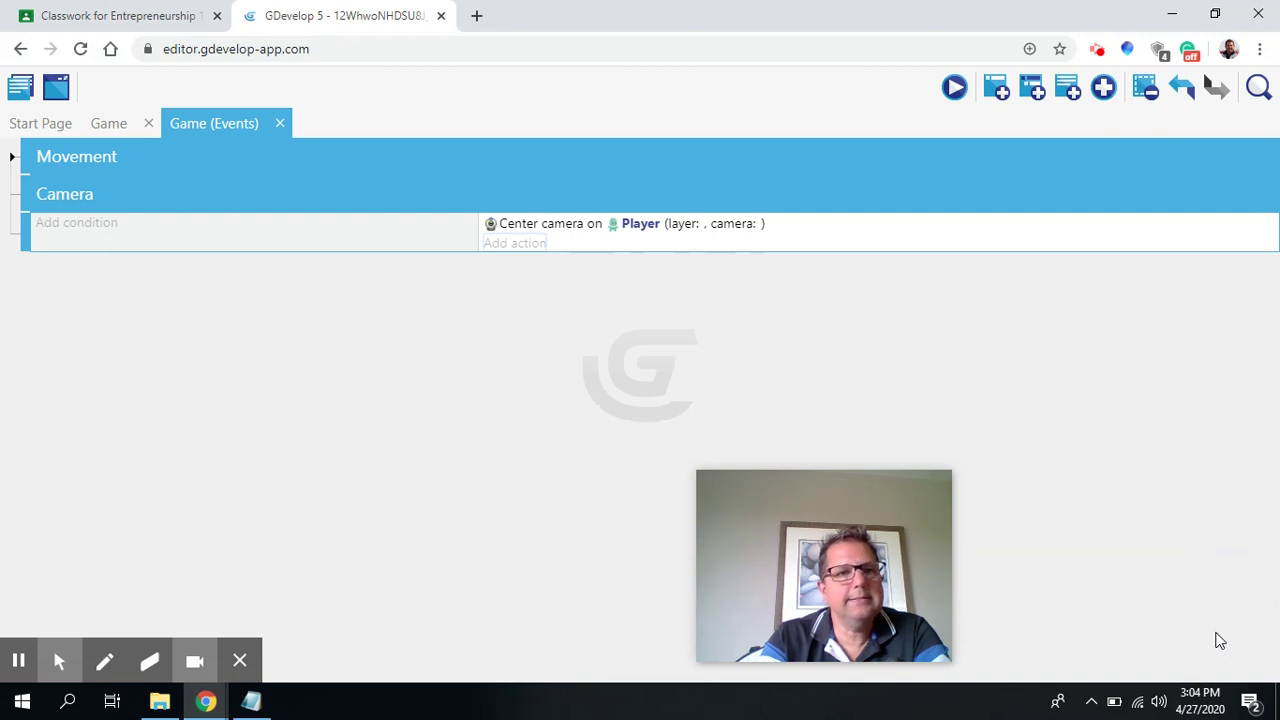
{"action": "left_click", "coordinate": [77, 196]}
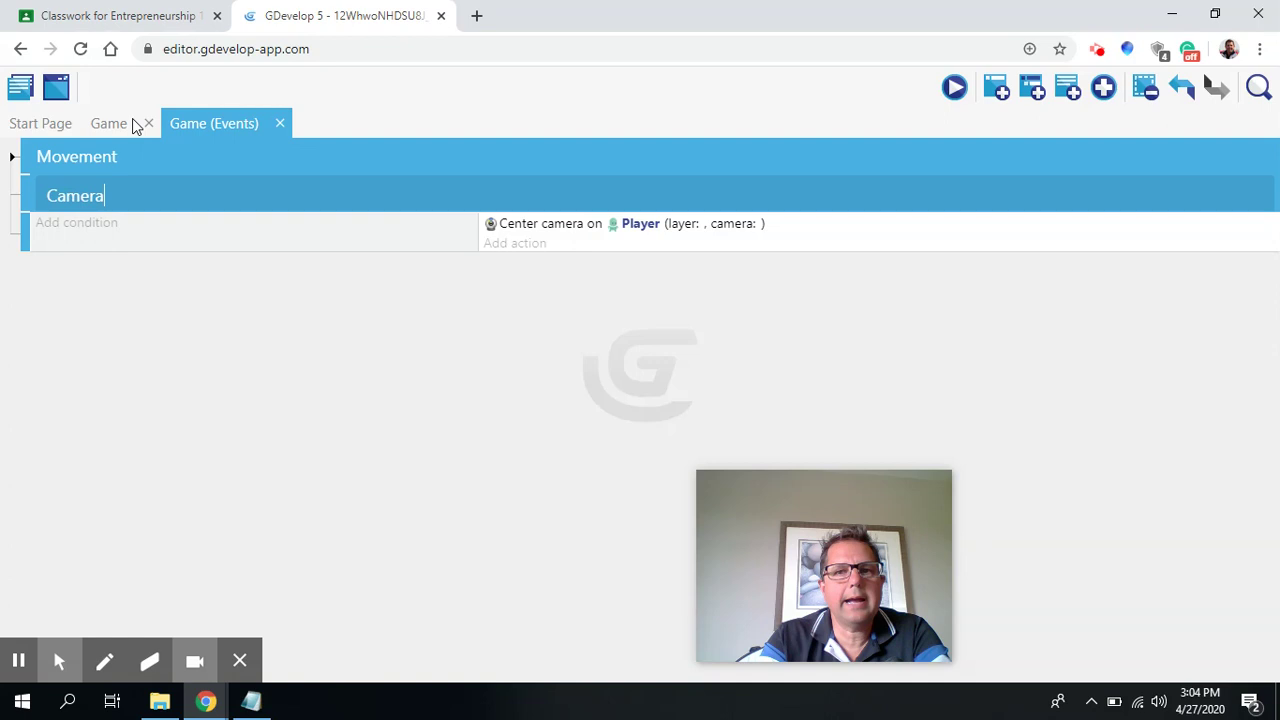
Step: Go back to the Game scene layout showing the level's platforms and Background
{"action": "left_click", "coordinate": [103, 123]}
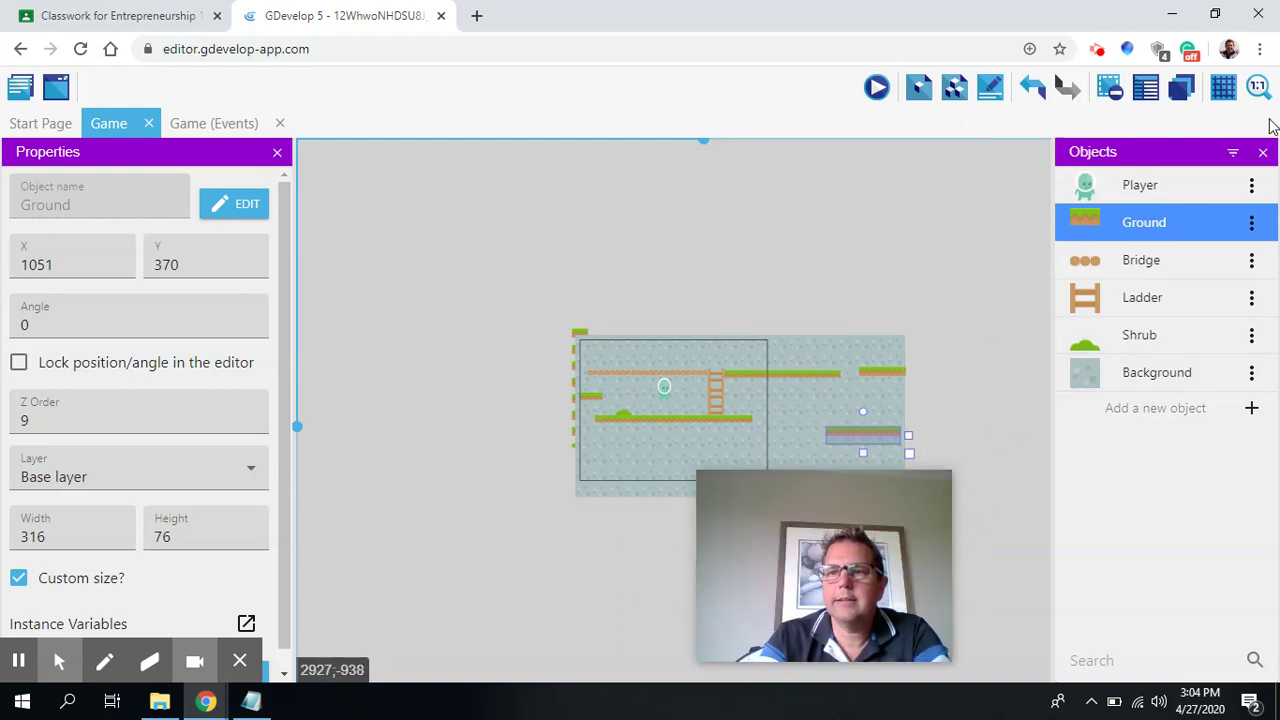
{"action": "left_click", "coordinate": [1258, 87]}
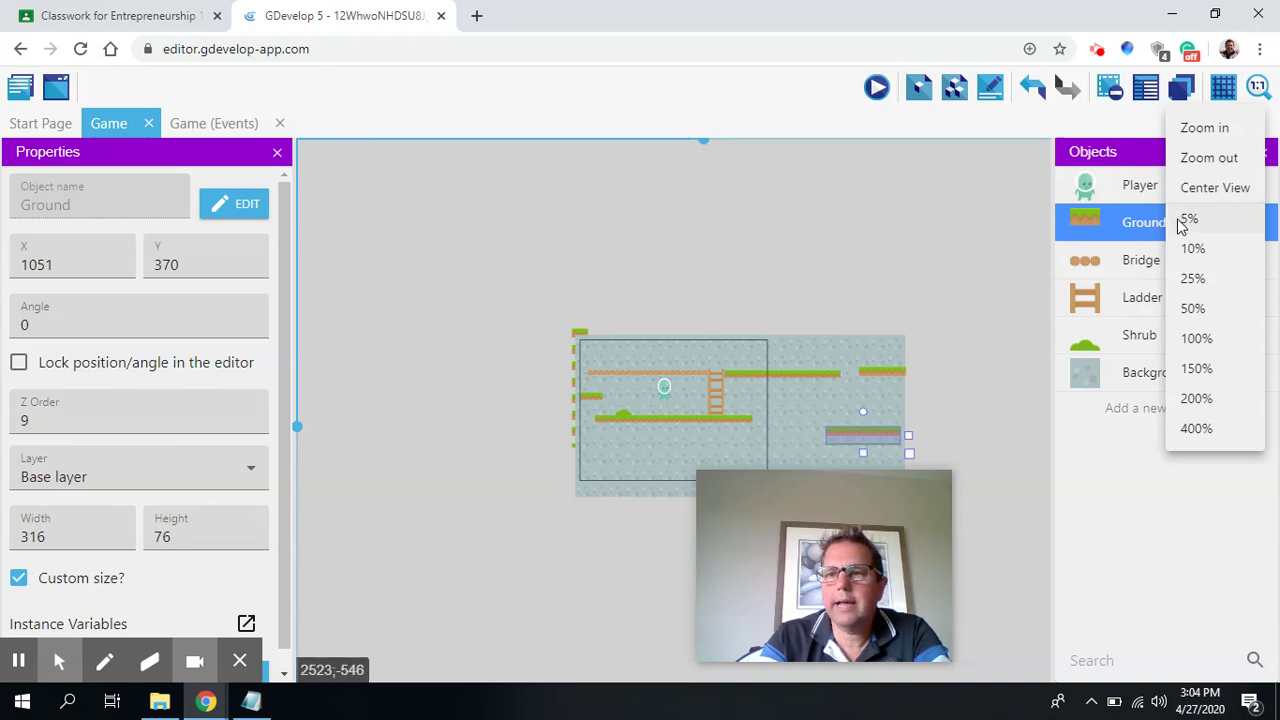
{"action": "left_click", "coordinate": [741, 204]}
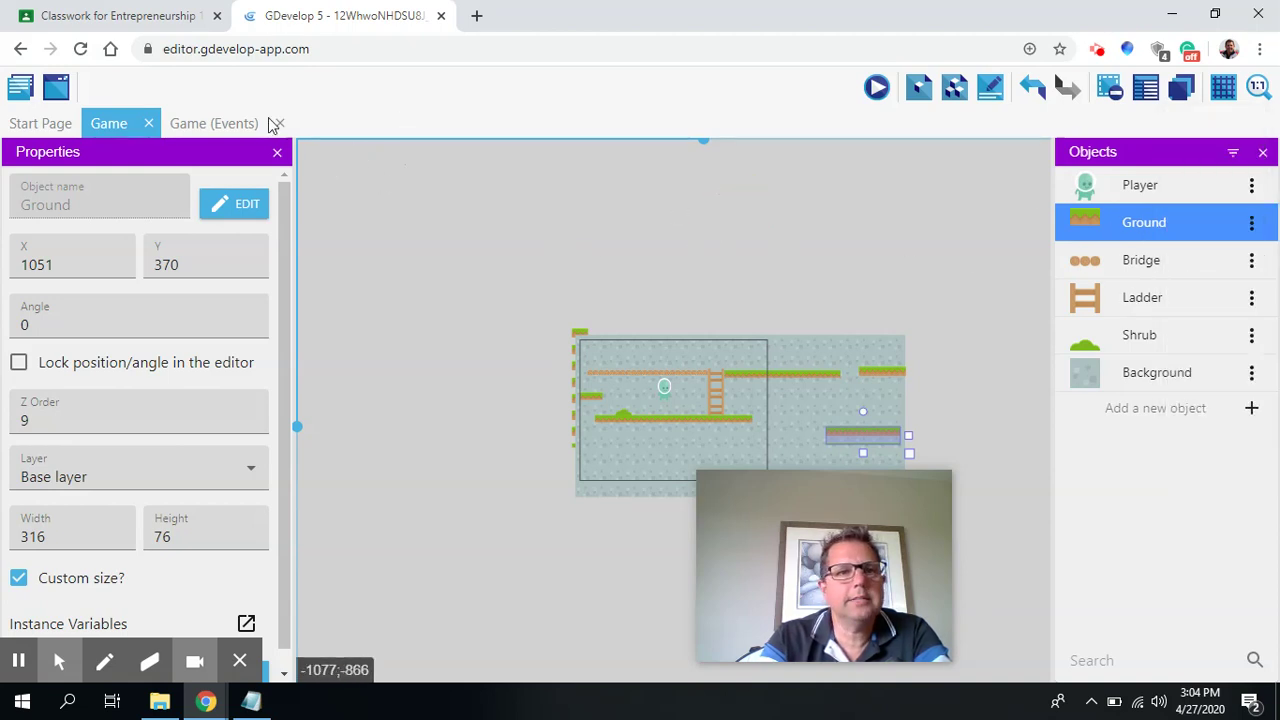
Step: Preview the scene and walk left, jumping onto the upper-left platform and above the bridge
{"action": "left_click", "coordinate": [871, 89]}
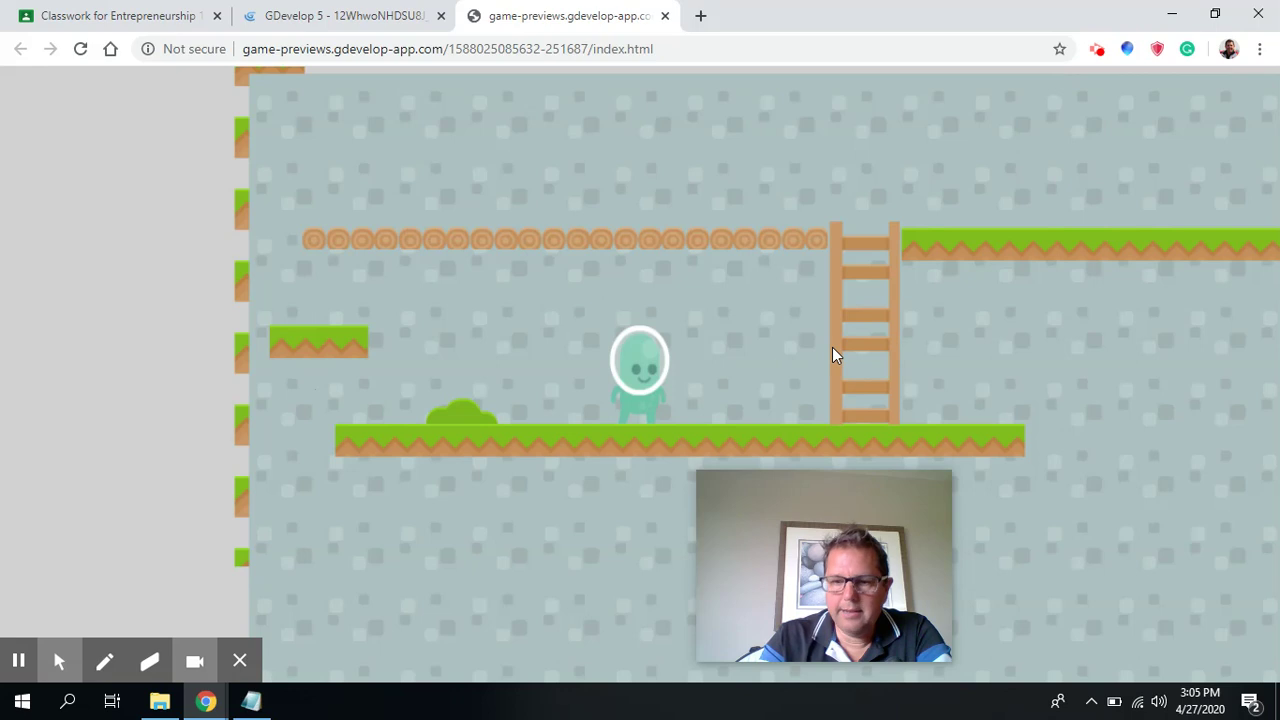
{"action": "key", "text": "Left"}
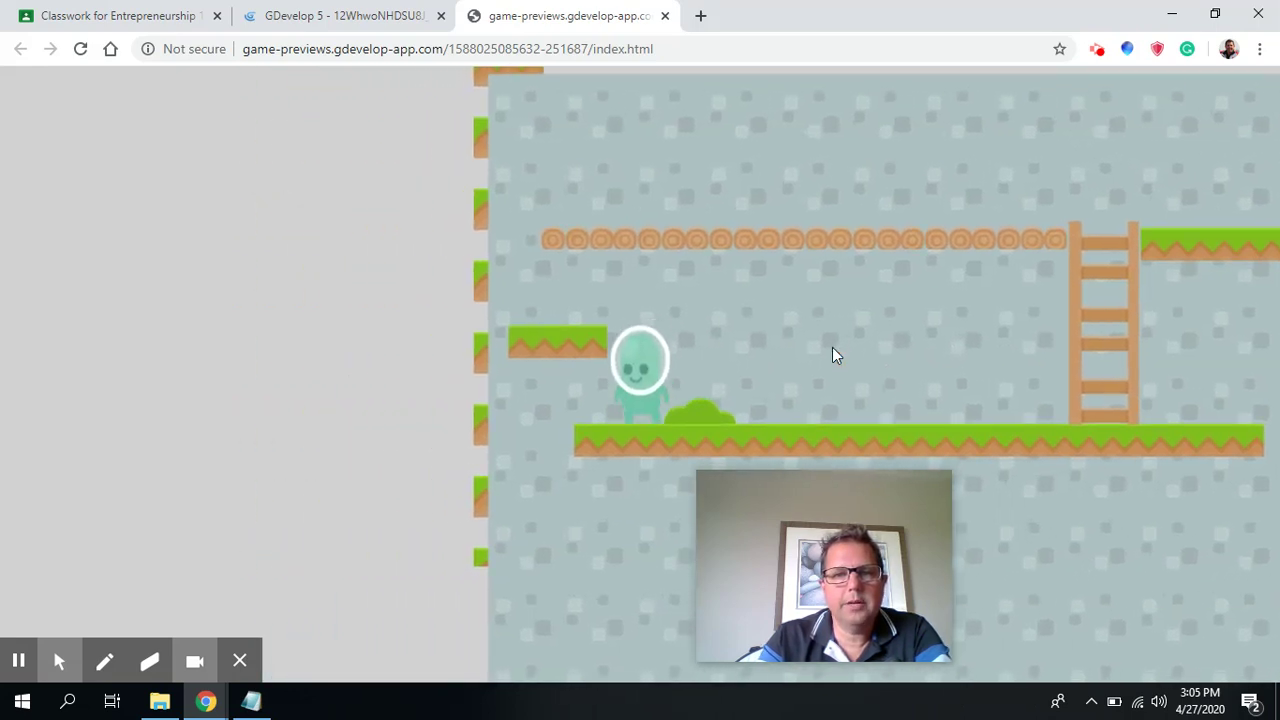
{"action": "key", "text": "Left"}
{"action": "key", "text": "space"}
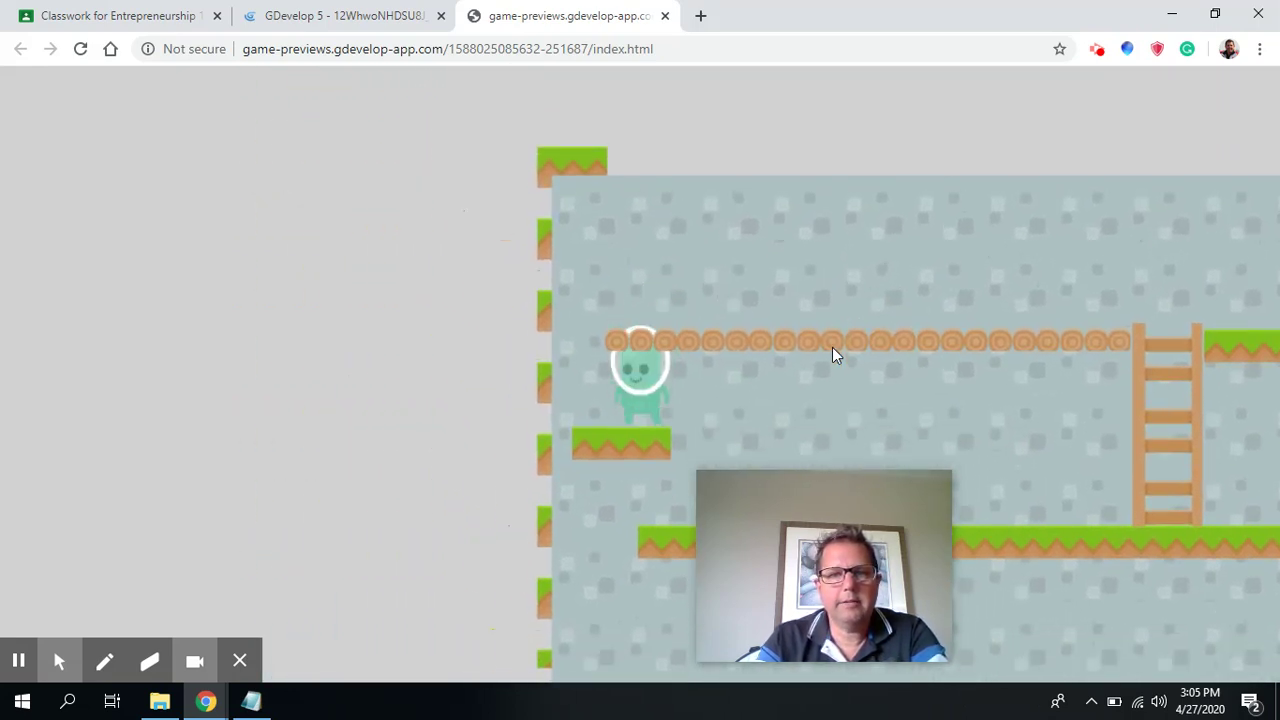
{"action": "key", "text": "space"}
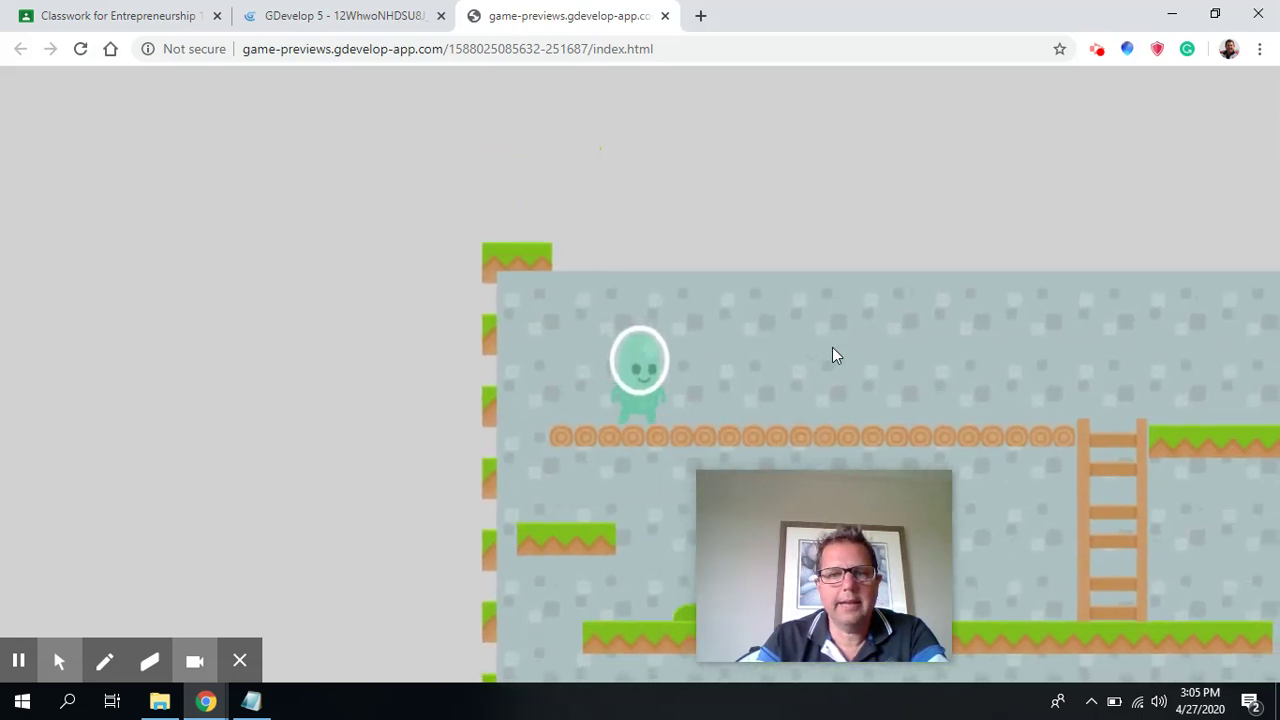
Step: Walk the Player right and back across the lower platform, then return to the editor
{"action": "key", "text": "Right"}
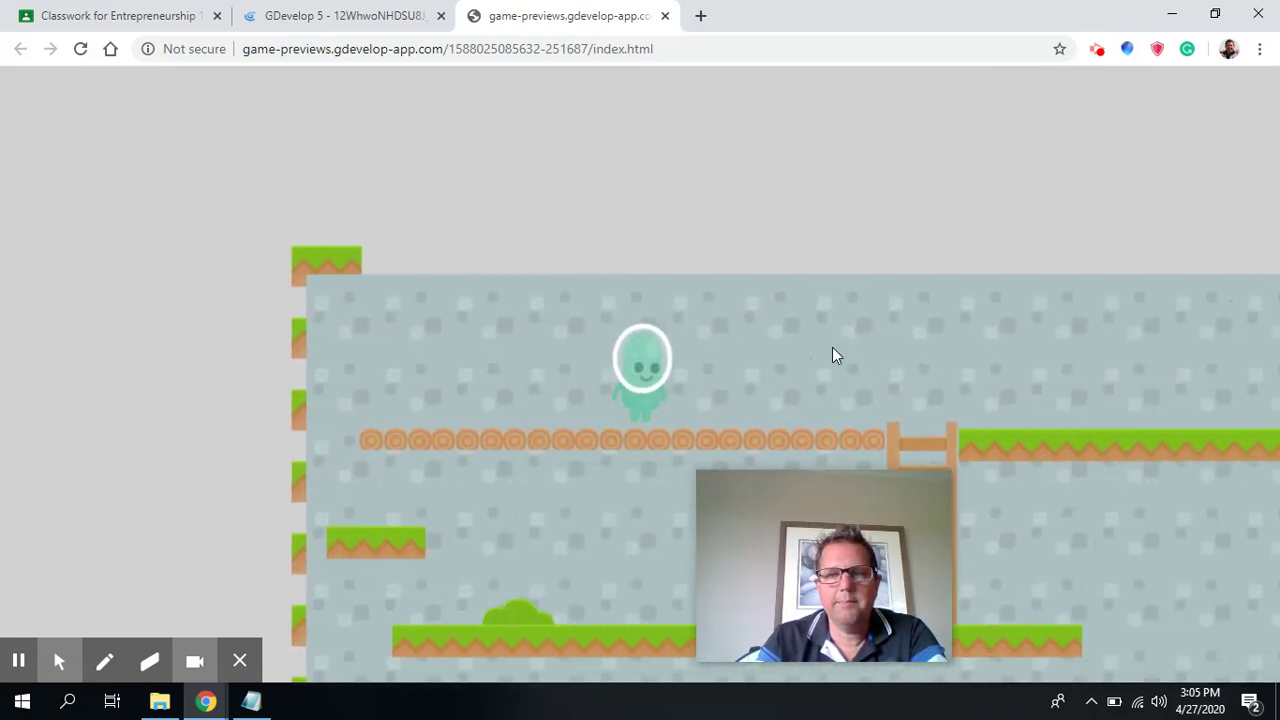
{"action": "key", "text": "Right"}
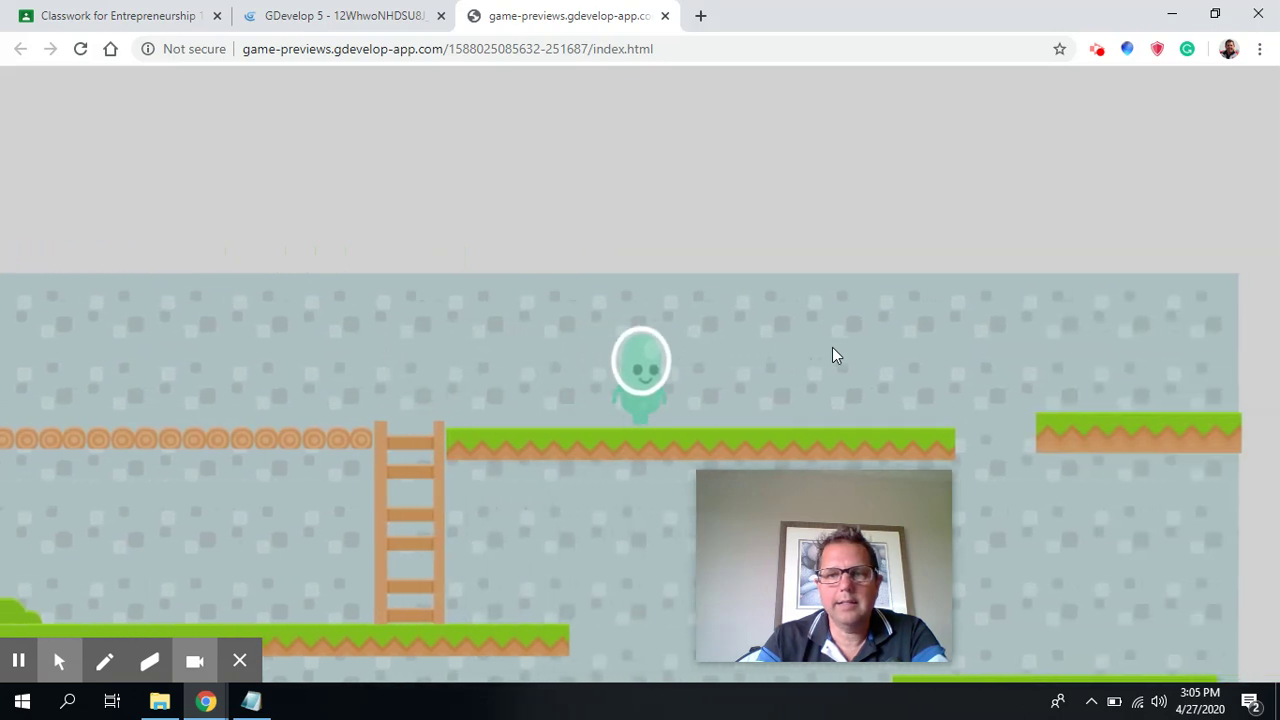
{"action": "key", "text": "Right"}
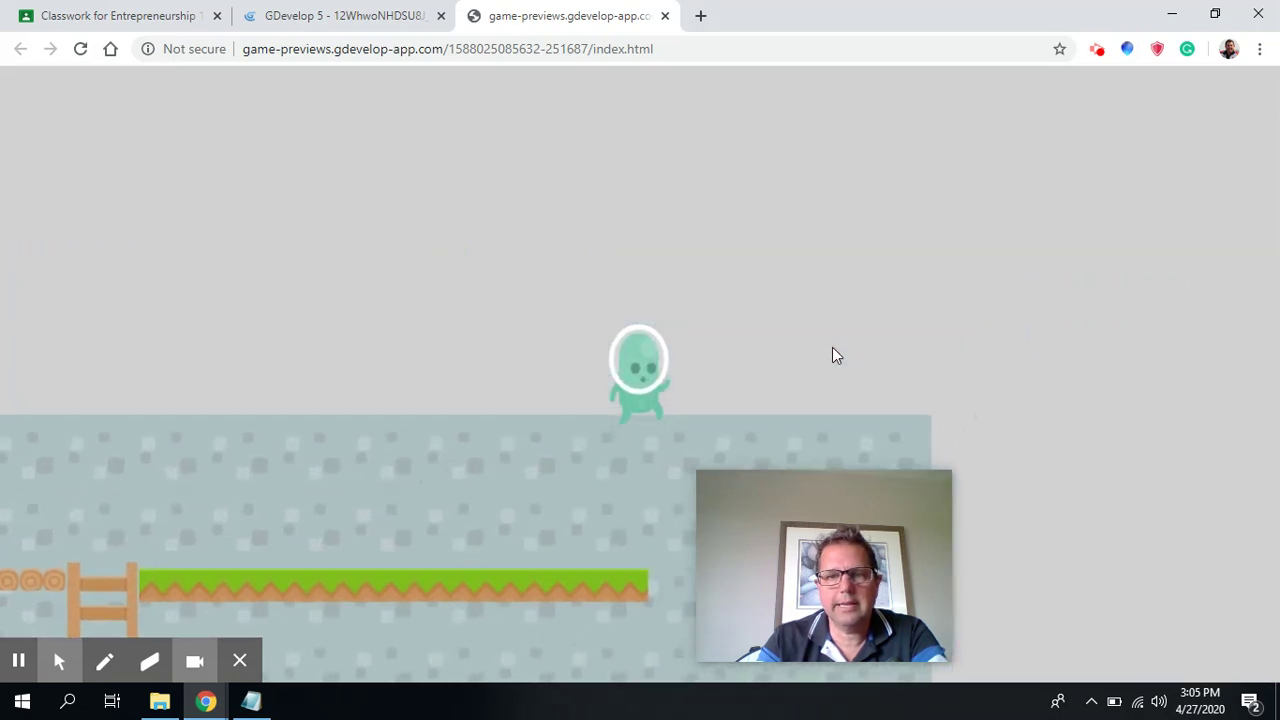
{"action": "key", "text": "Left"}
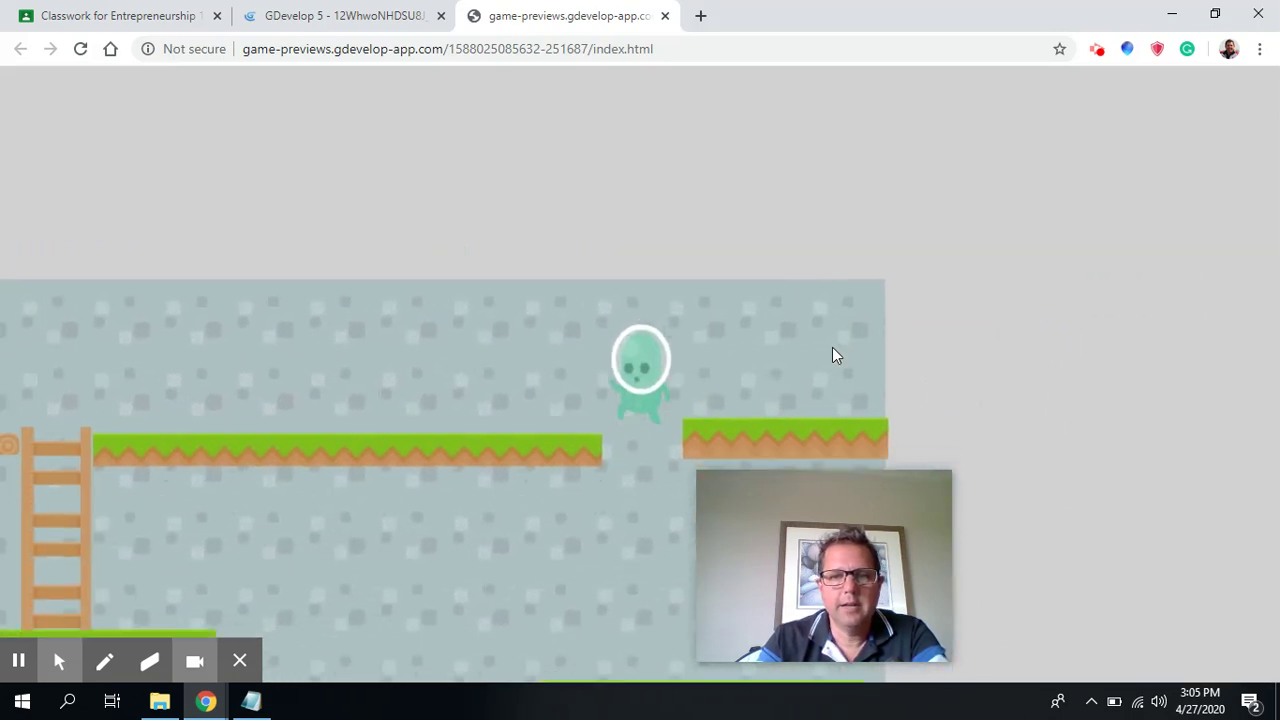
{"action": "key", "text": "Right"}
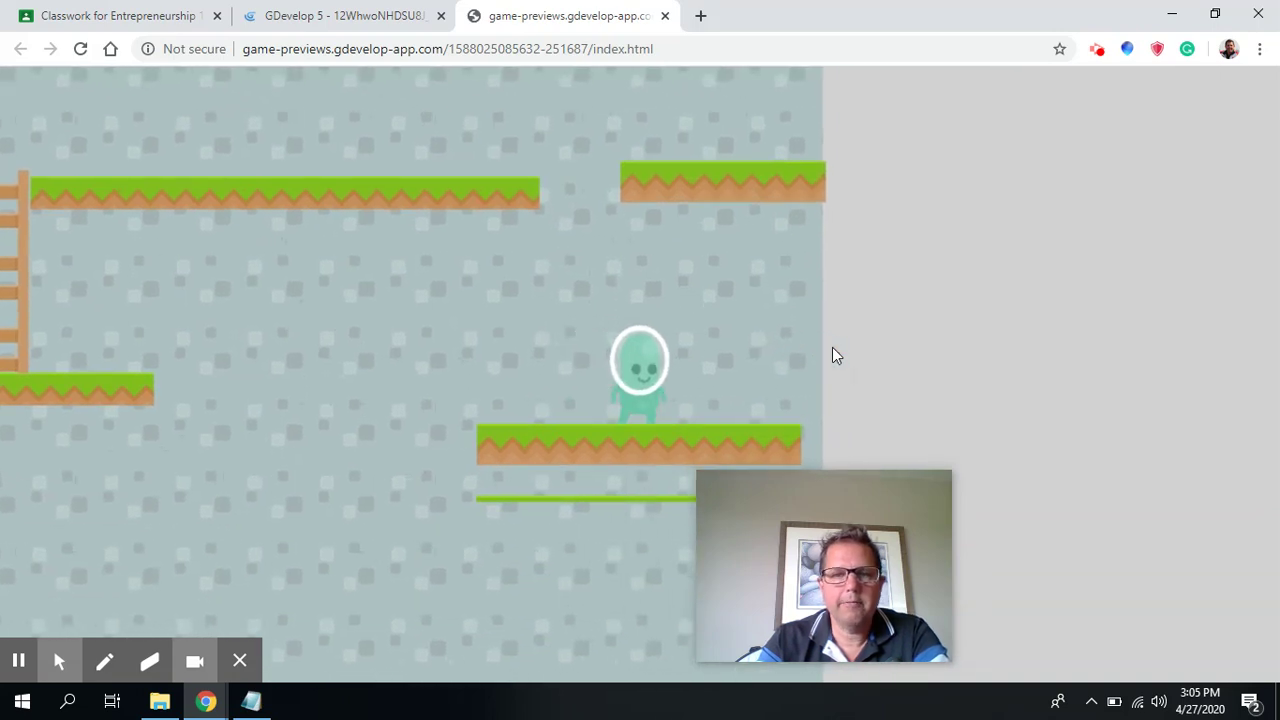
{"action": "key", "text": "Left"}
{"action": "key", "text": "Right"}
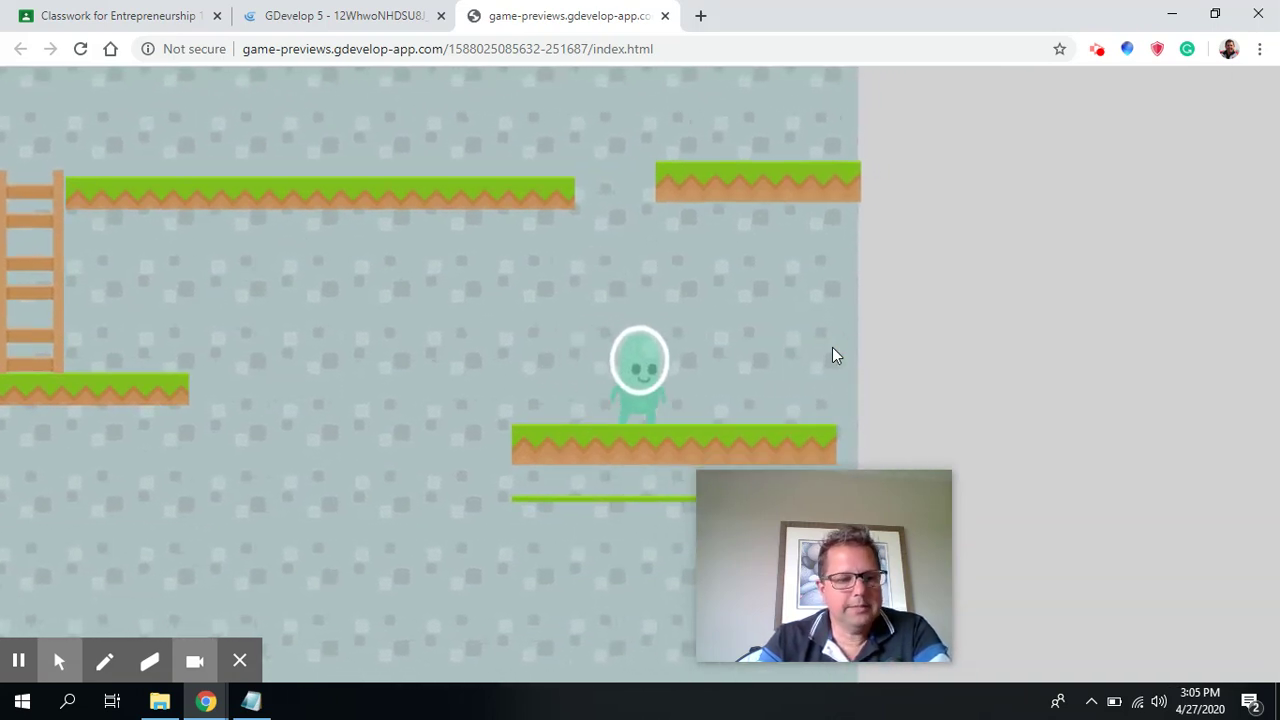
{"action": "left_click", "coordinate": [366, 24]}
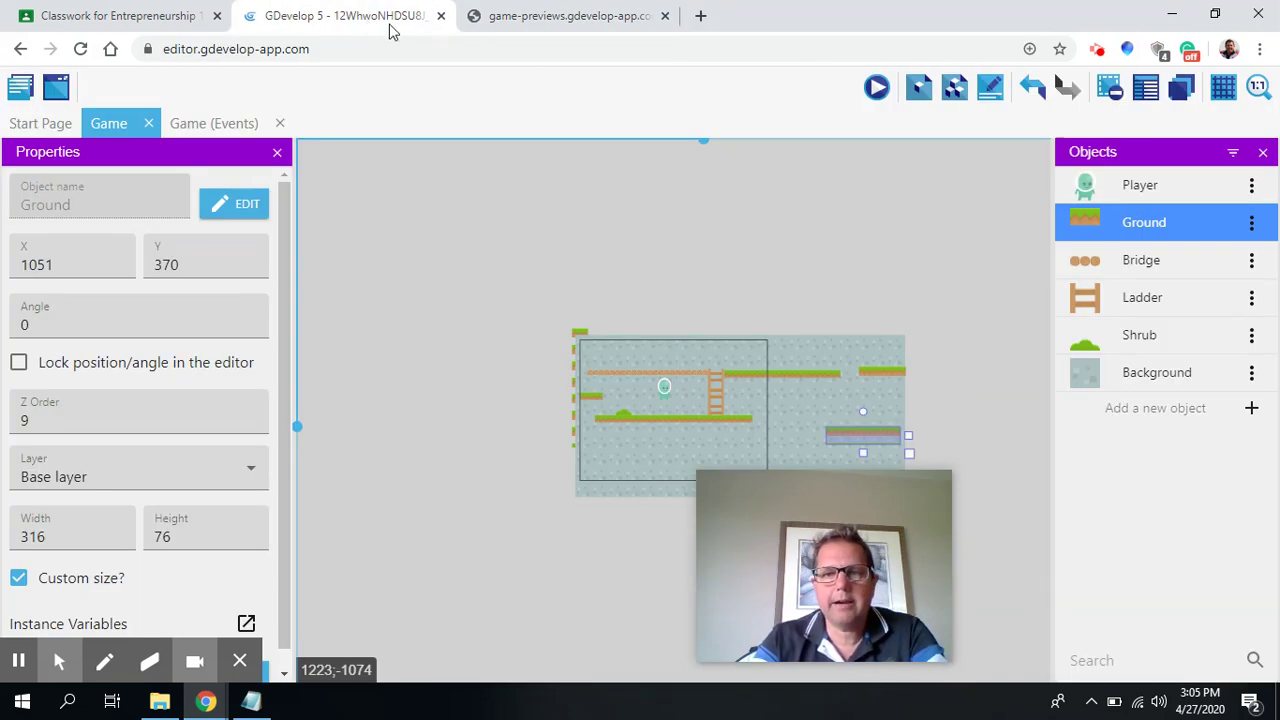
Step: Resize the Background to 1852 by 1160 and move it to X -284, Y -229
{"action": "left_click", "coordinate": [805, 343]}
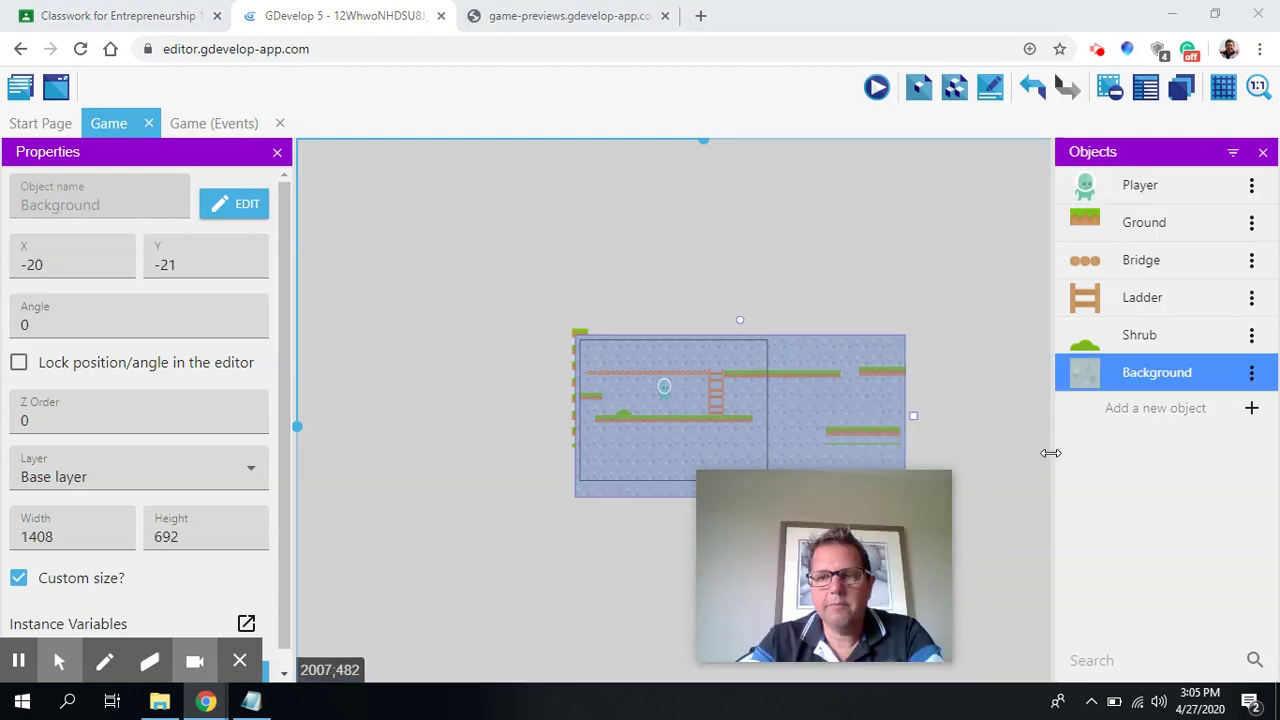
{"action": "left_click_drag", "start_coordinate": [900, 492], "coordinate": [1176, 487]}
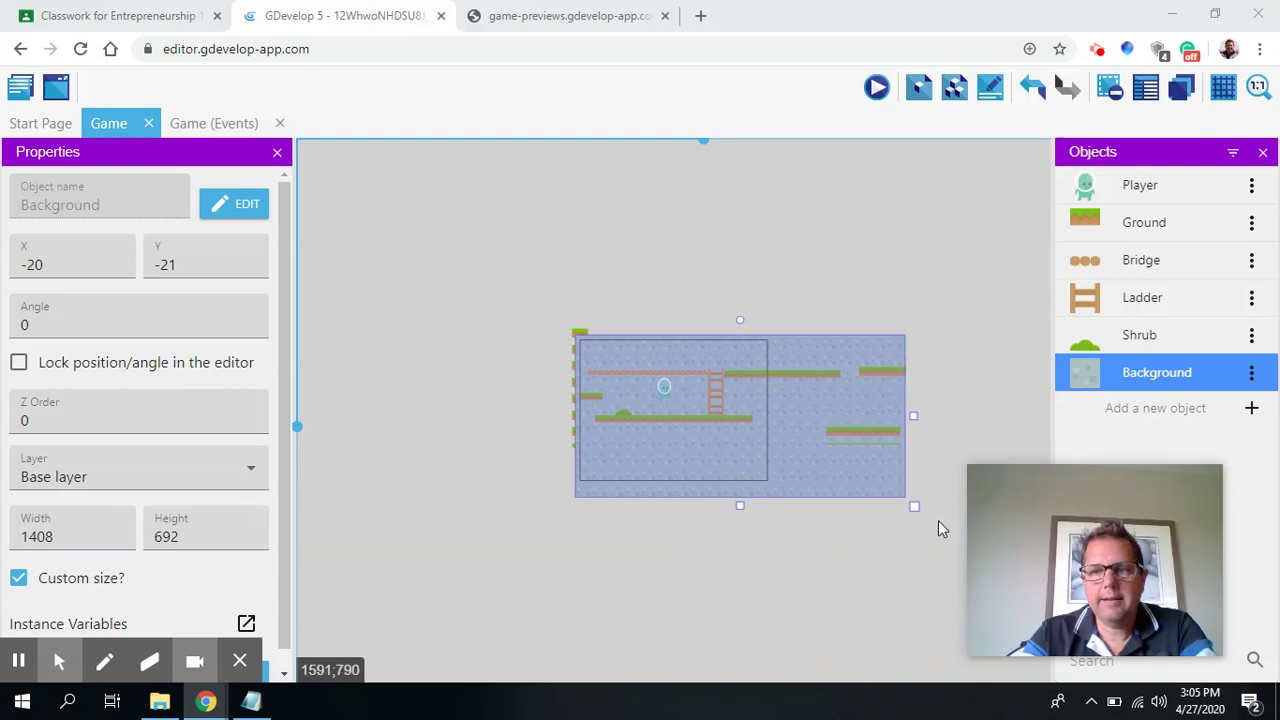
{"action": "left_click_drag", "start_coordinate": [913, 508], "coordinate": [1017, 615]}
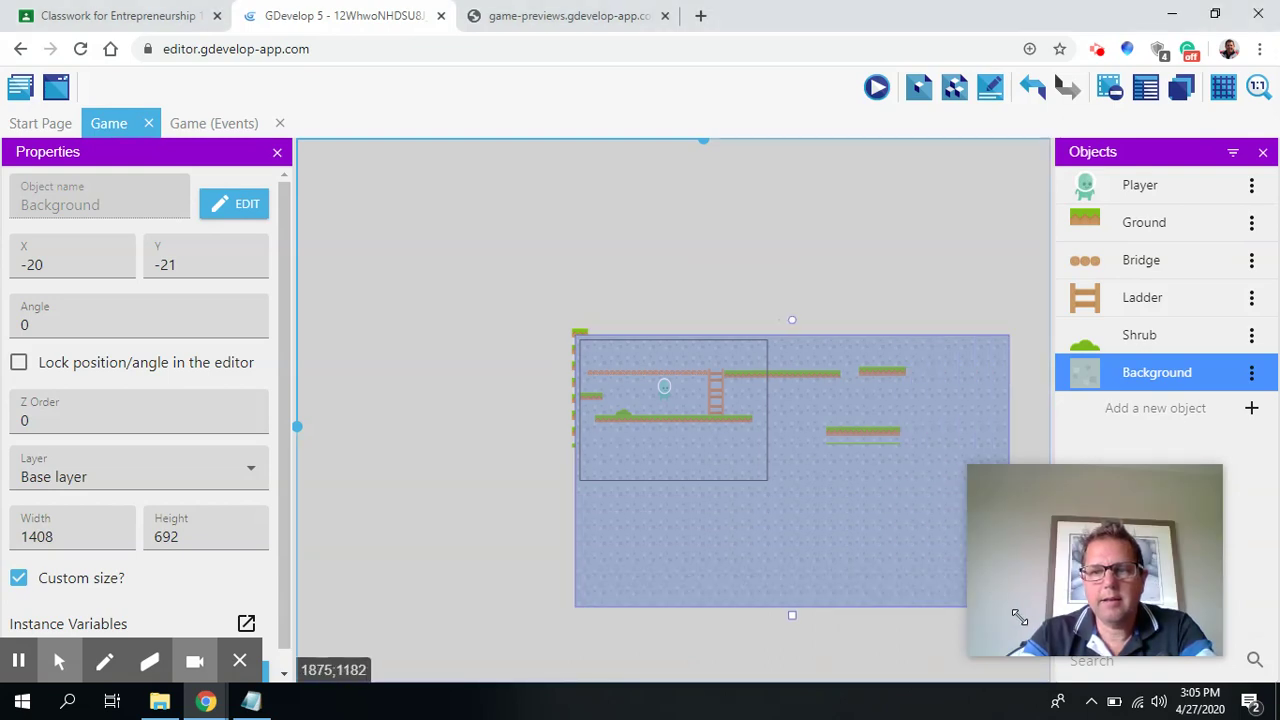
{"action": "left_click_drag", "start_coordinate": [822, 548], "coordinate": [760, 499]}
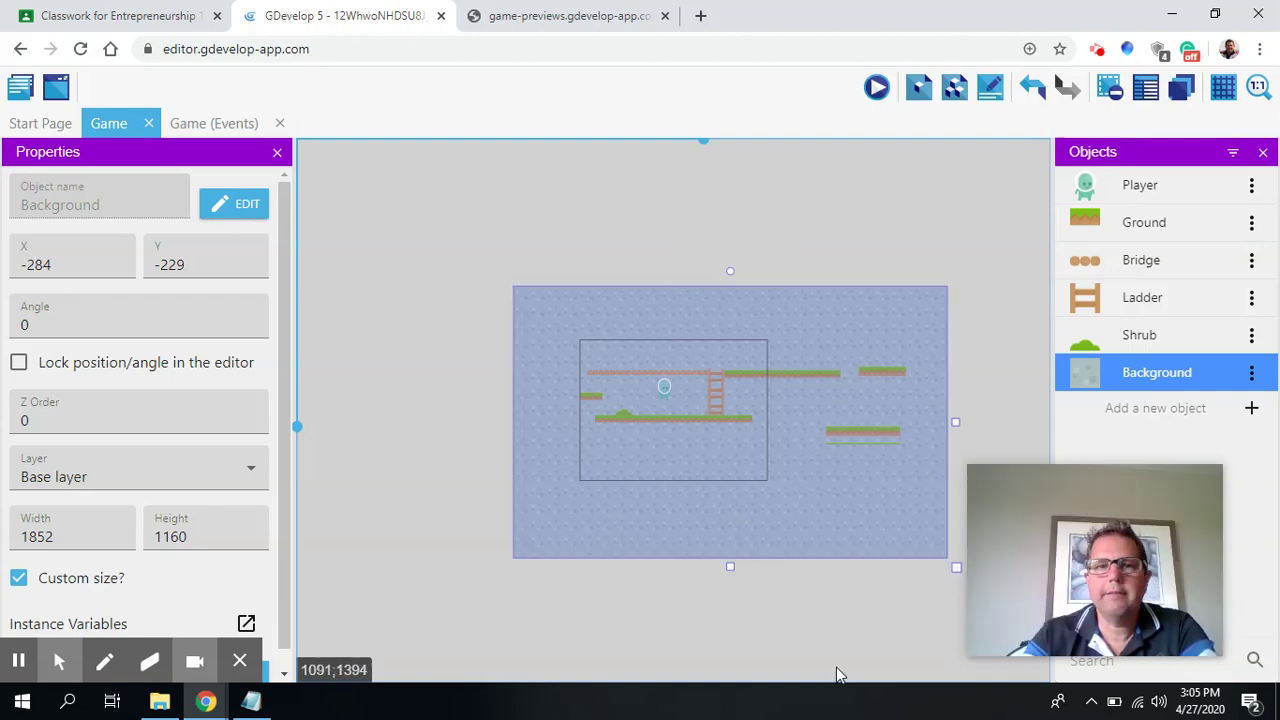
Step: Use Save as from the Project manager with Google Drive as the destination
{"action": "left_click", "coordinate": [19, 92]}
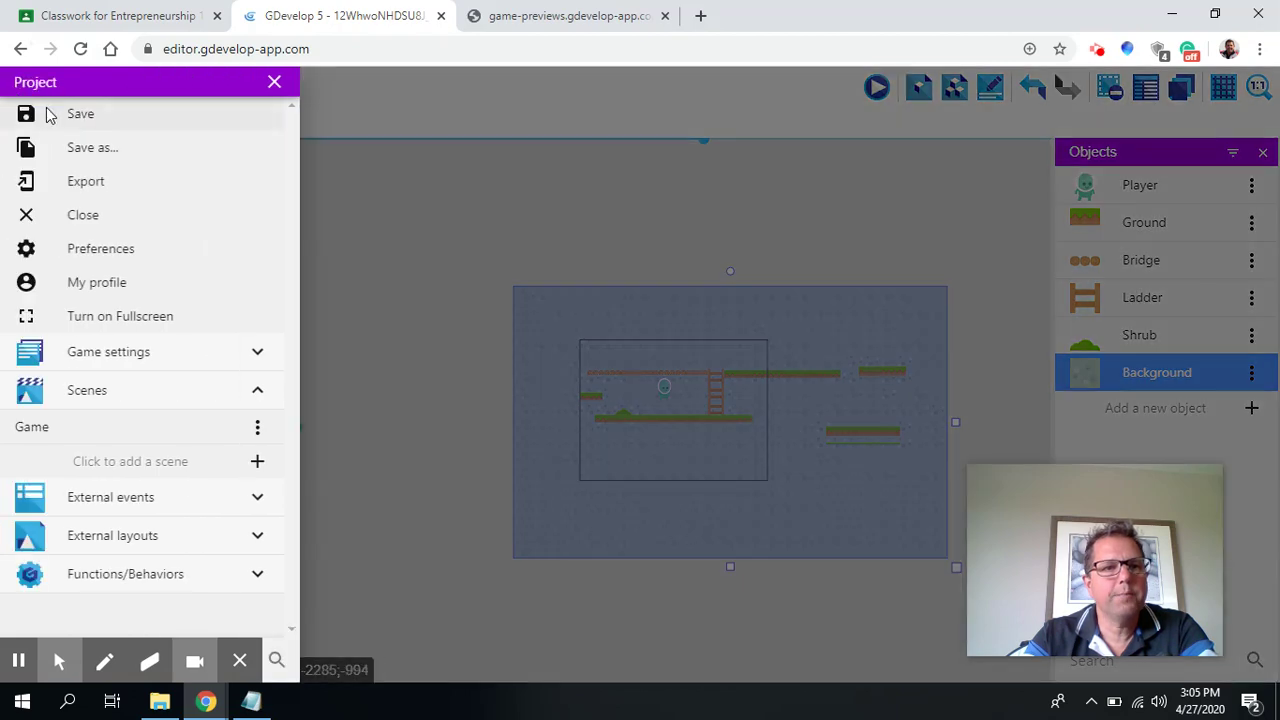
{"action": "left_click", "coordinate": [78, 158]}
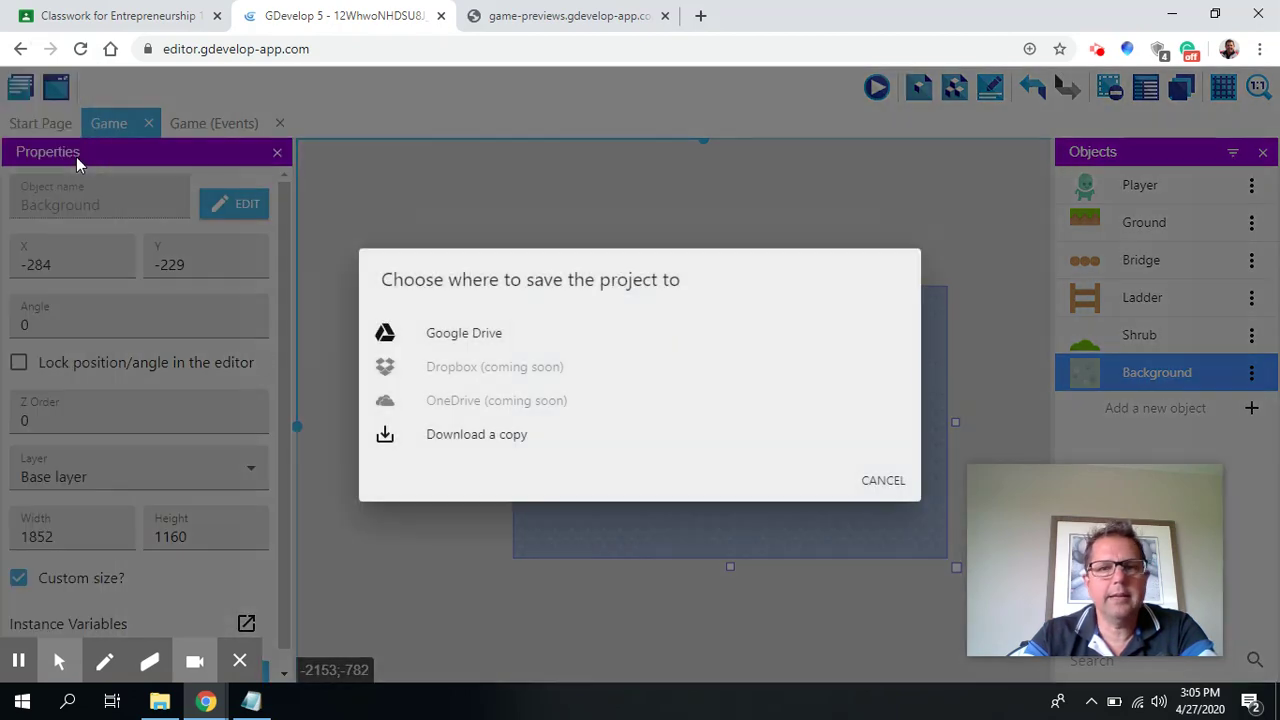
{"action": "left_click", "coordinate": [458, 340]}
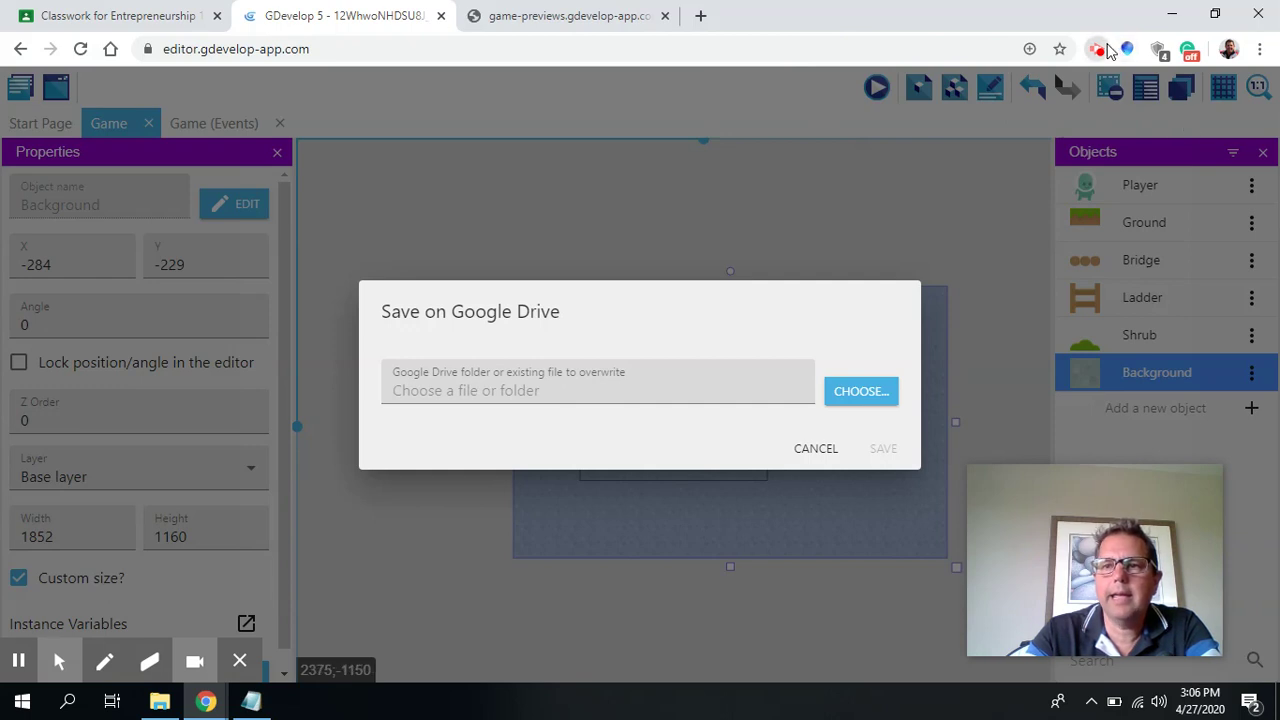
{"action": "left_click", "coordinate": [1100, 50]}
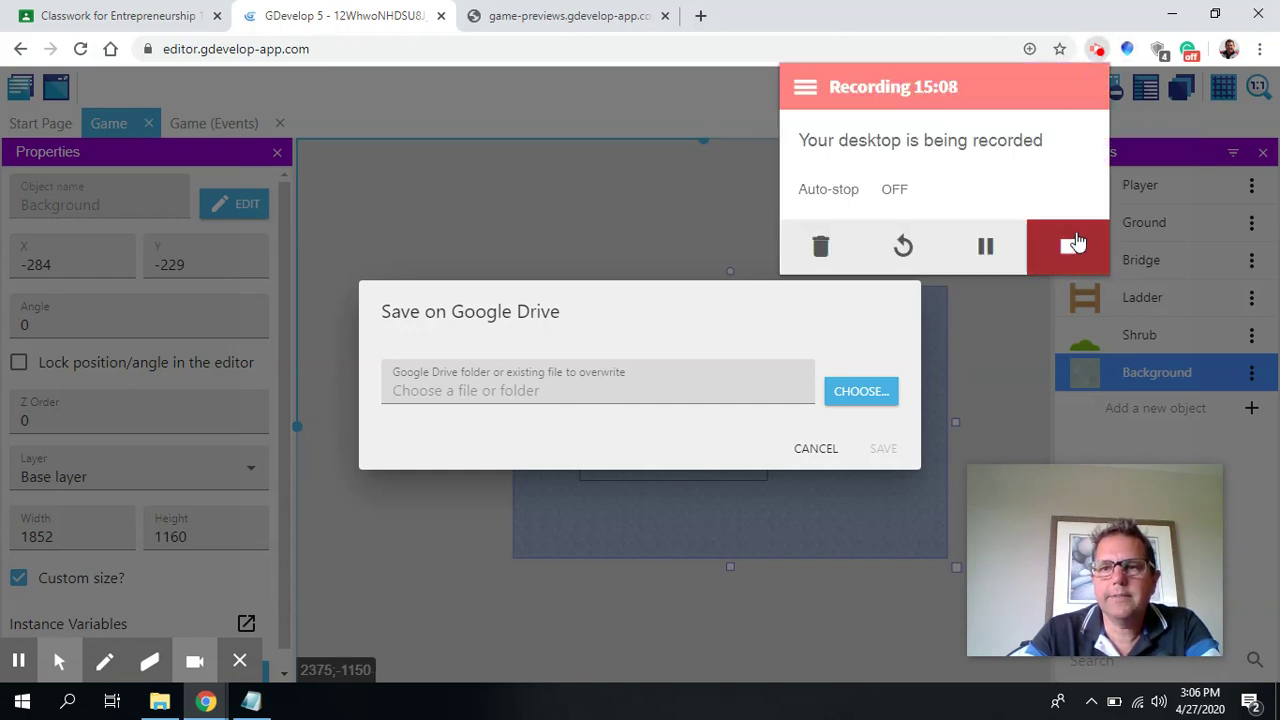